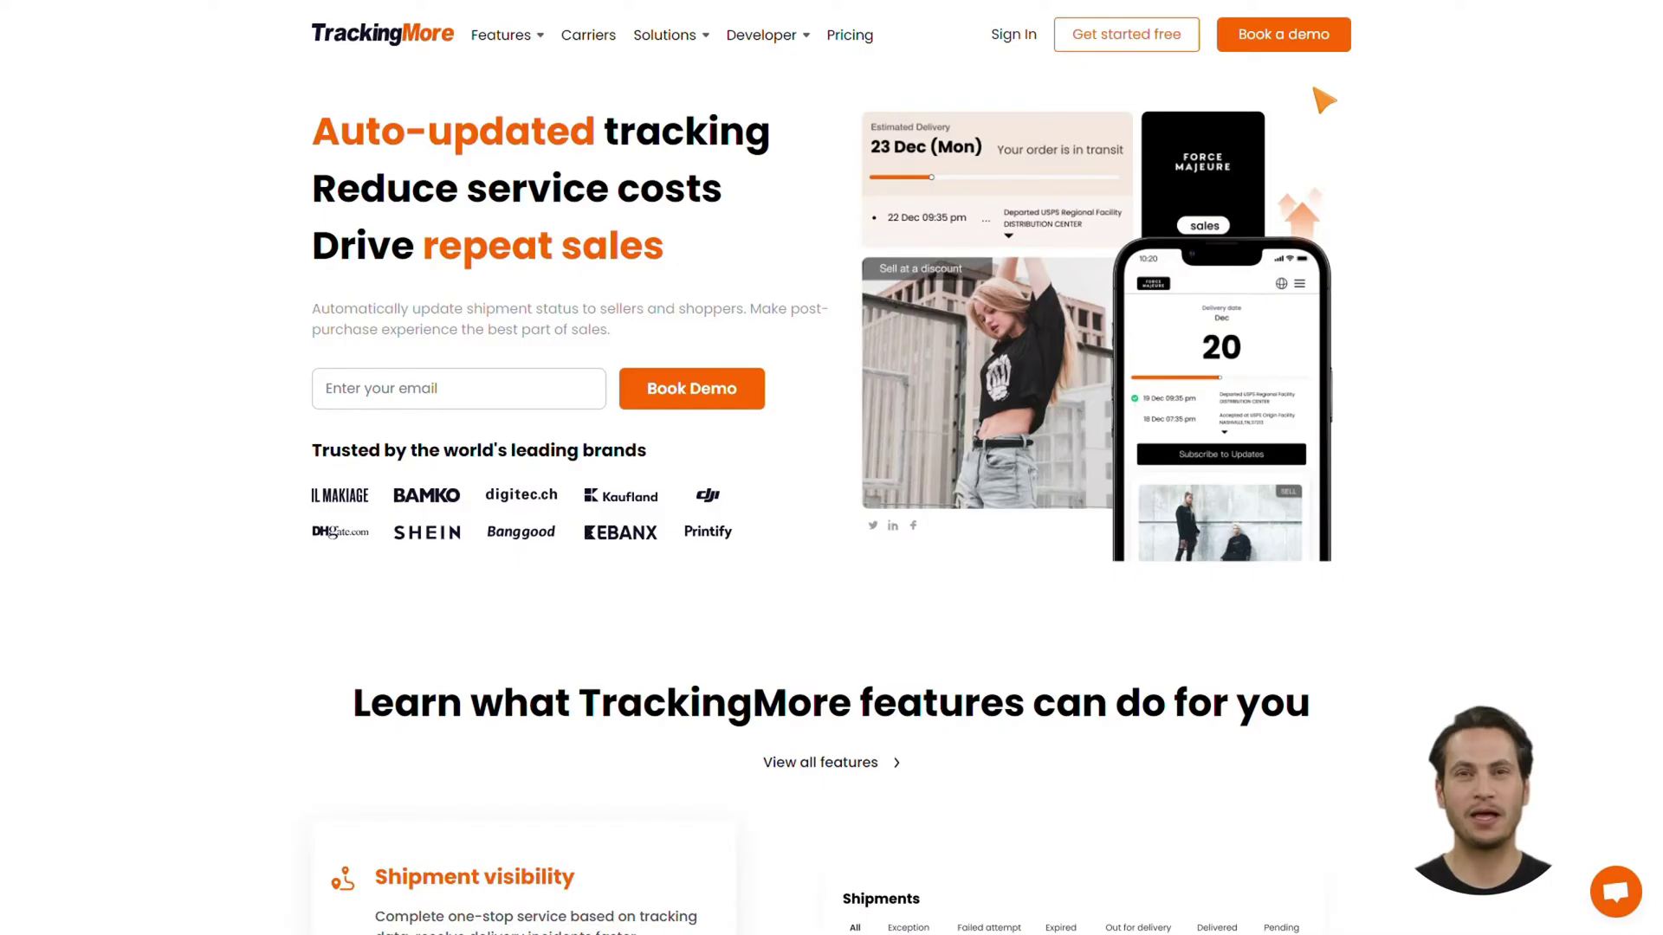
Open the free sign-up form and enter the user's first and last name
{"action": "left_click", "coordinate": [1144, 51]}
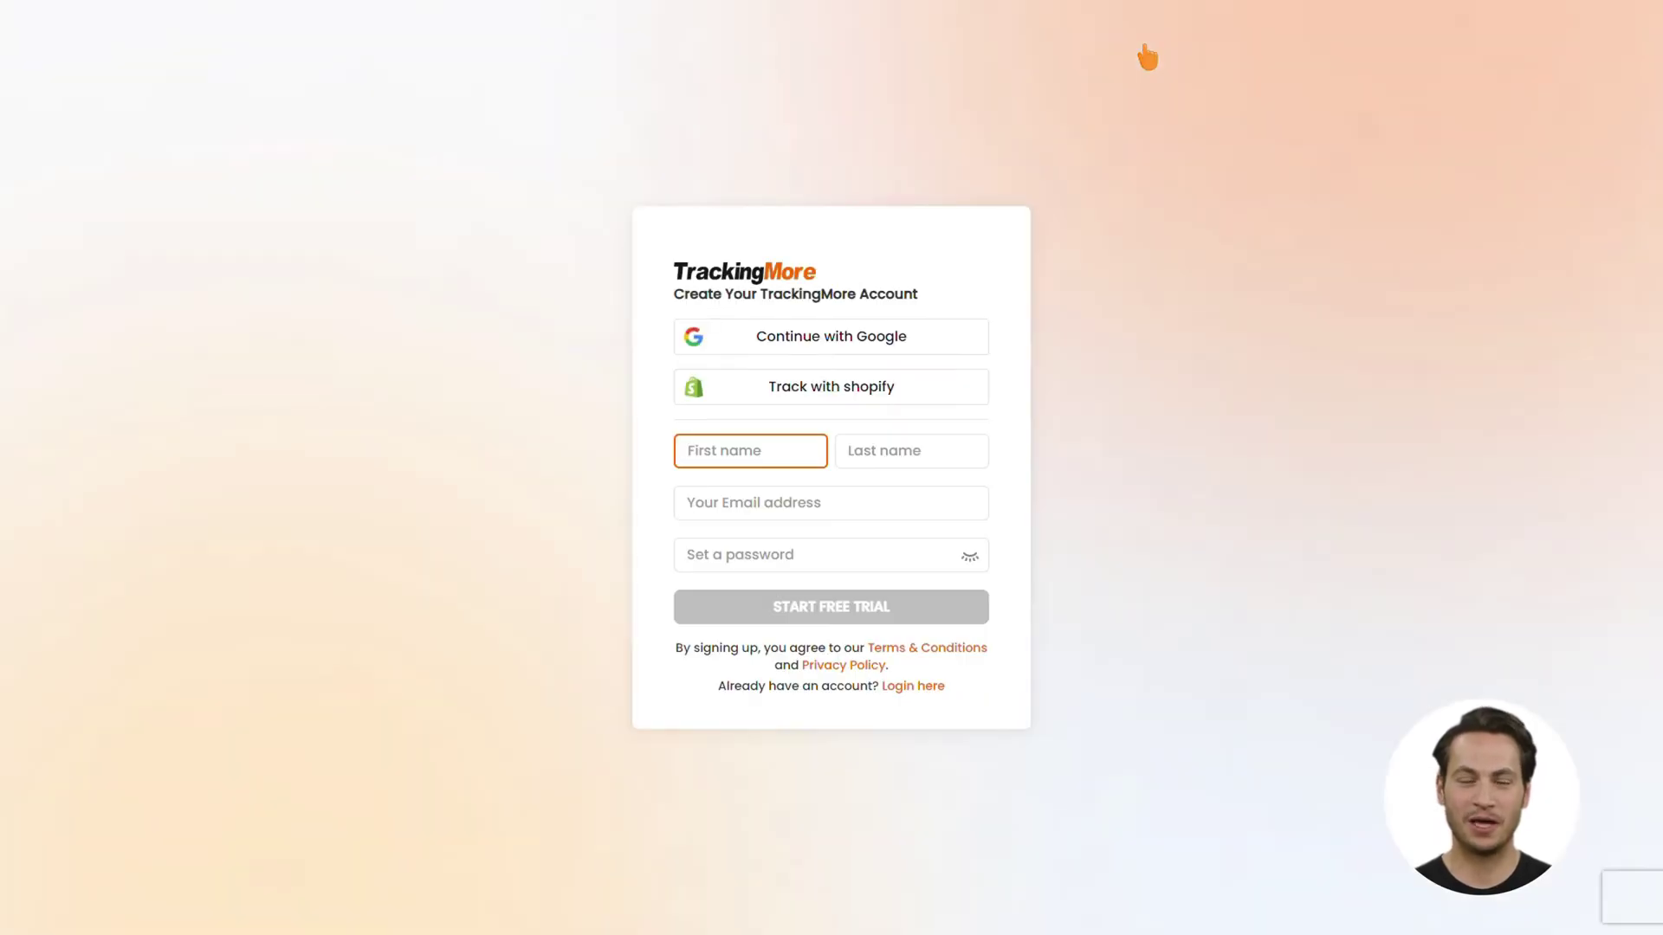
{"action": "left_click", "coordinate": [984, 465]}
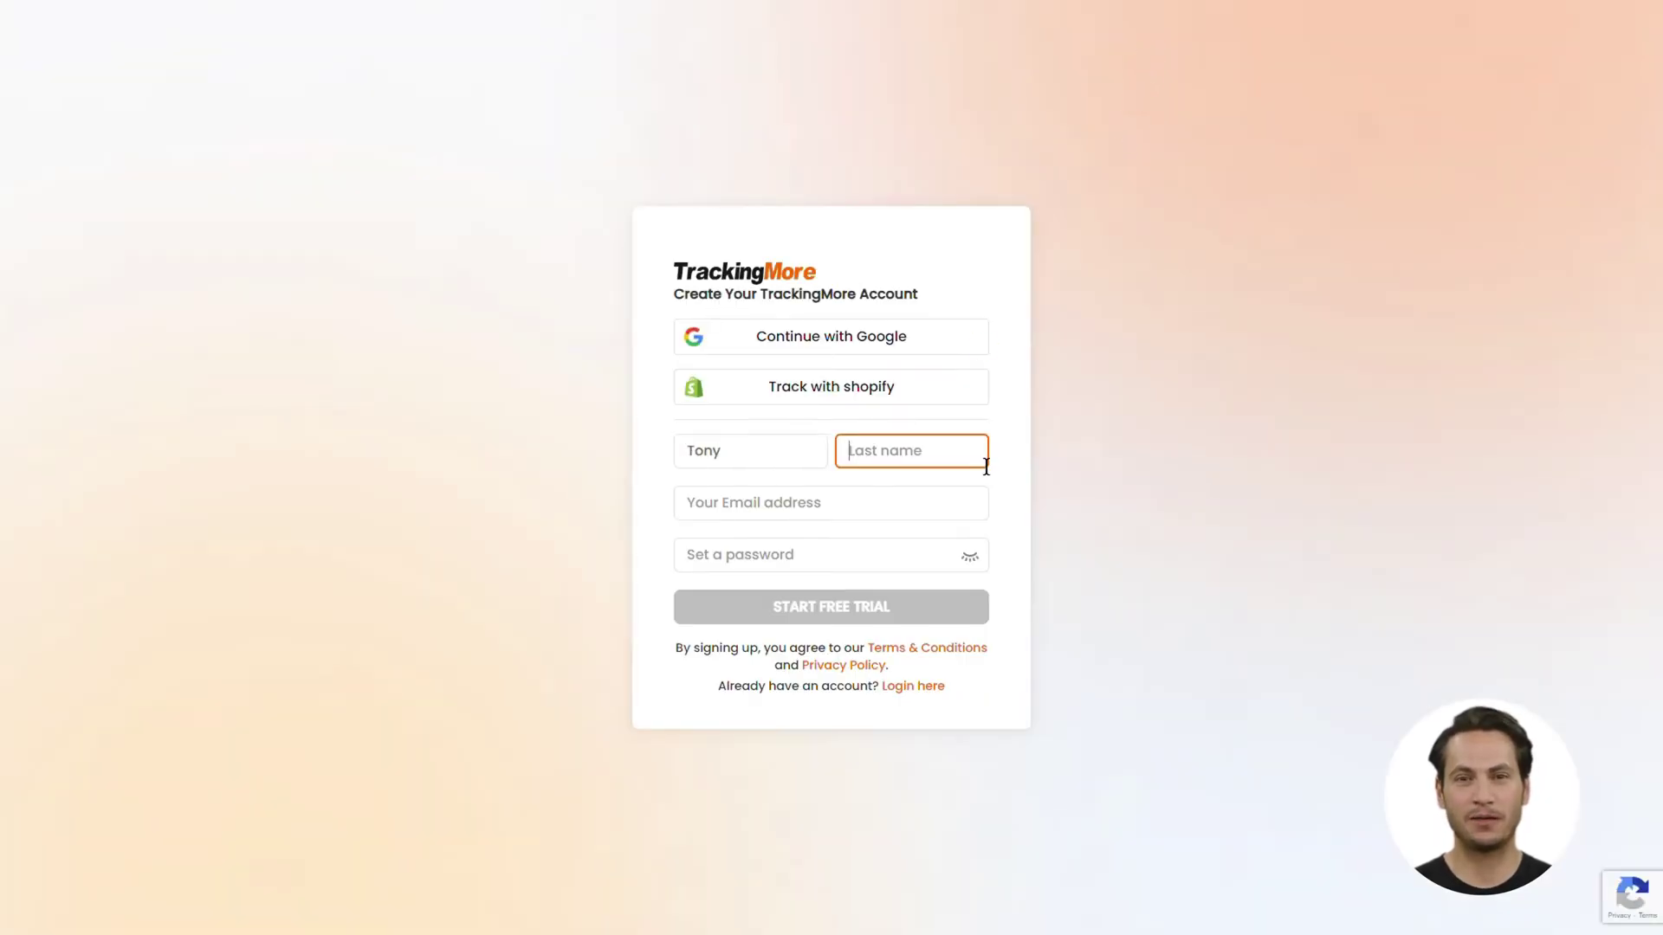
Fill in the e-mail, paste the account password and start the free trial
{"action": "left_click", "coordinate": [961, 511]}
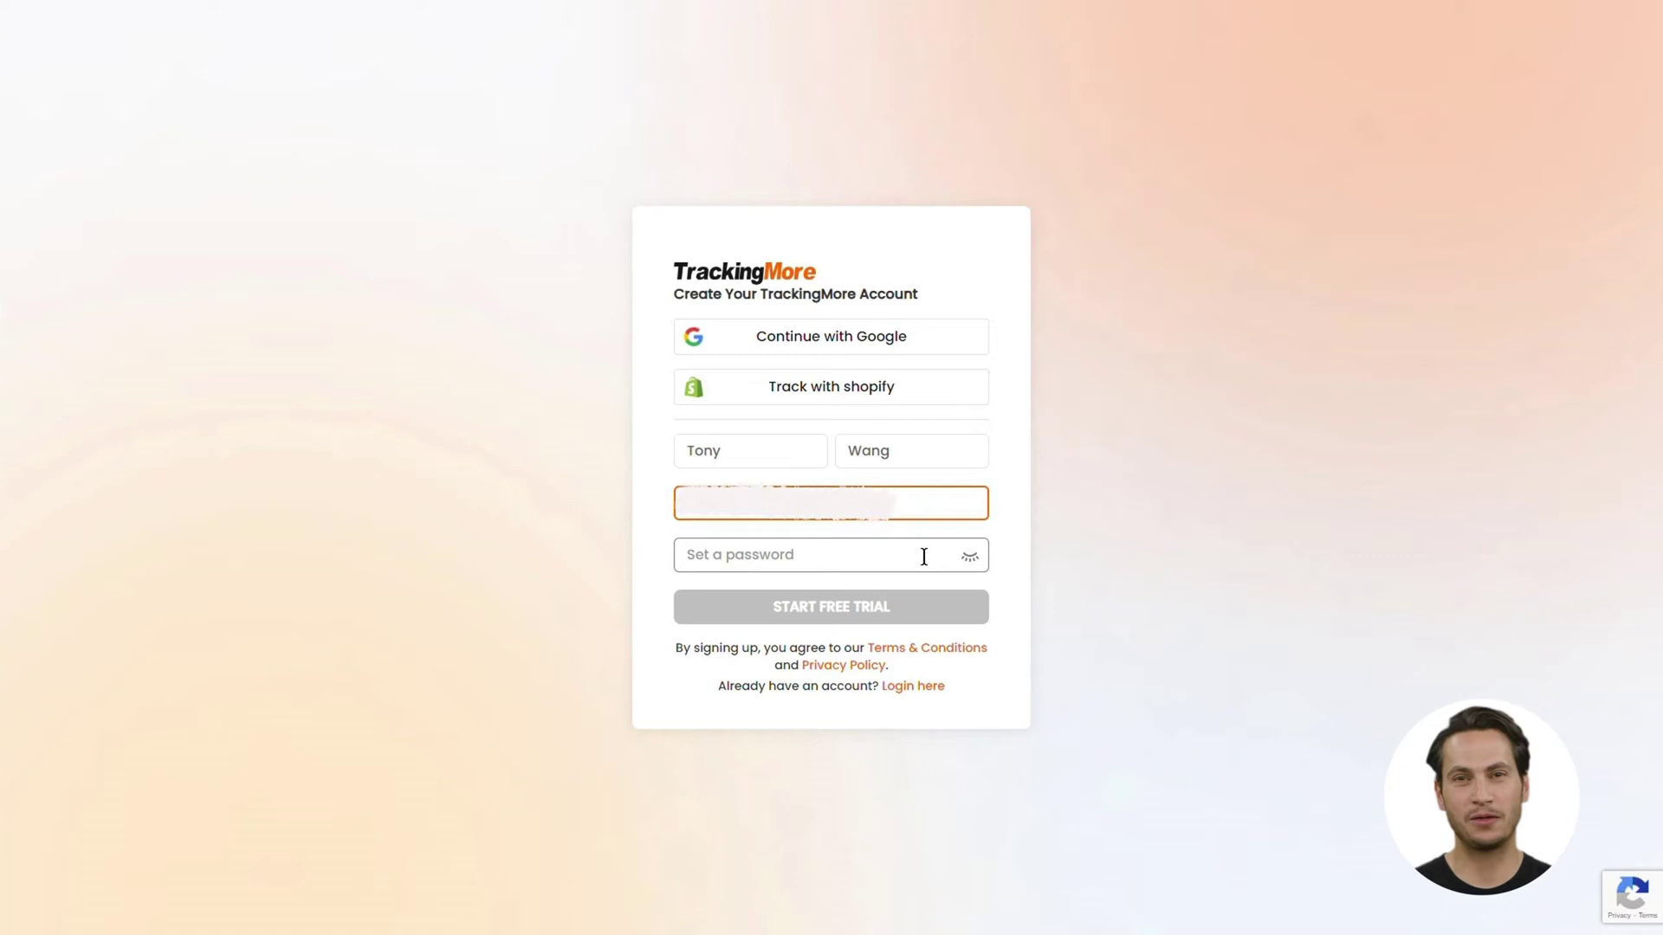
{"action": "left_click", "coordinate": [924, 557]}
{"action": "key", "text": "ctrl+v"}
{"action": "left_click", "coordinate": [838, 639]}
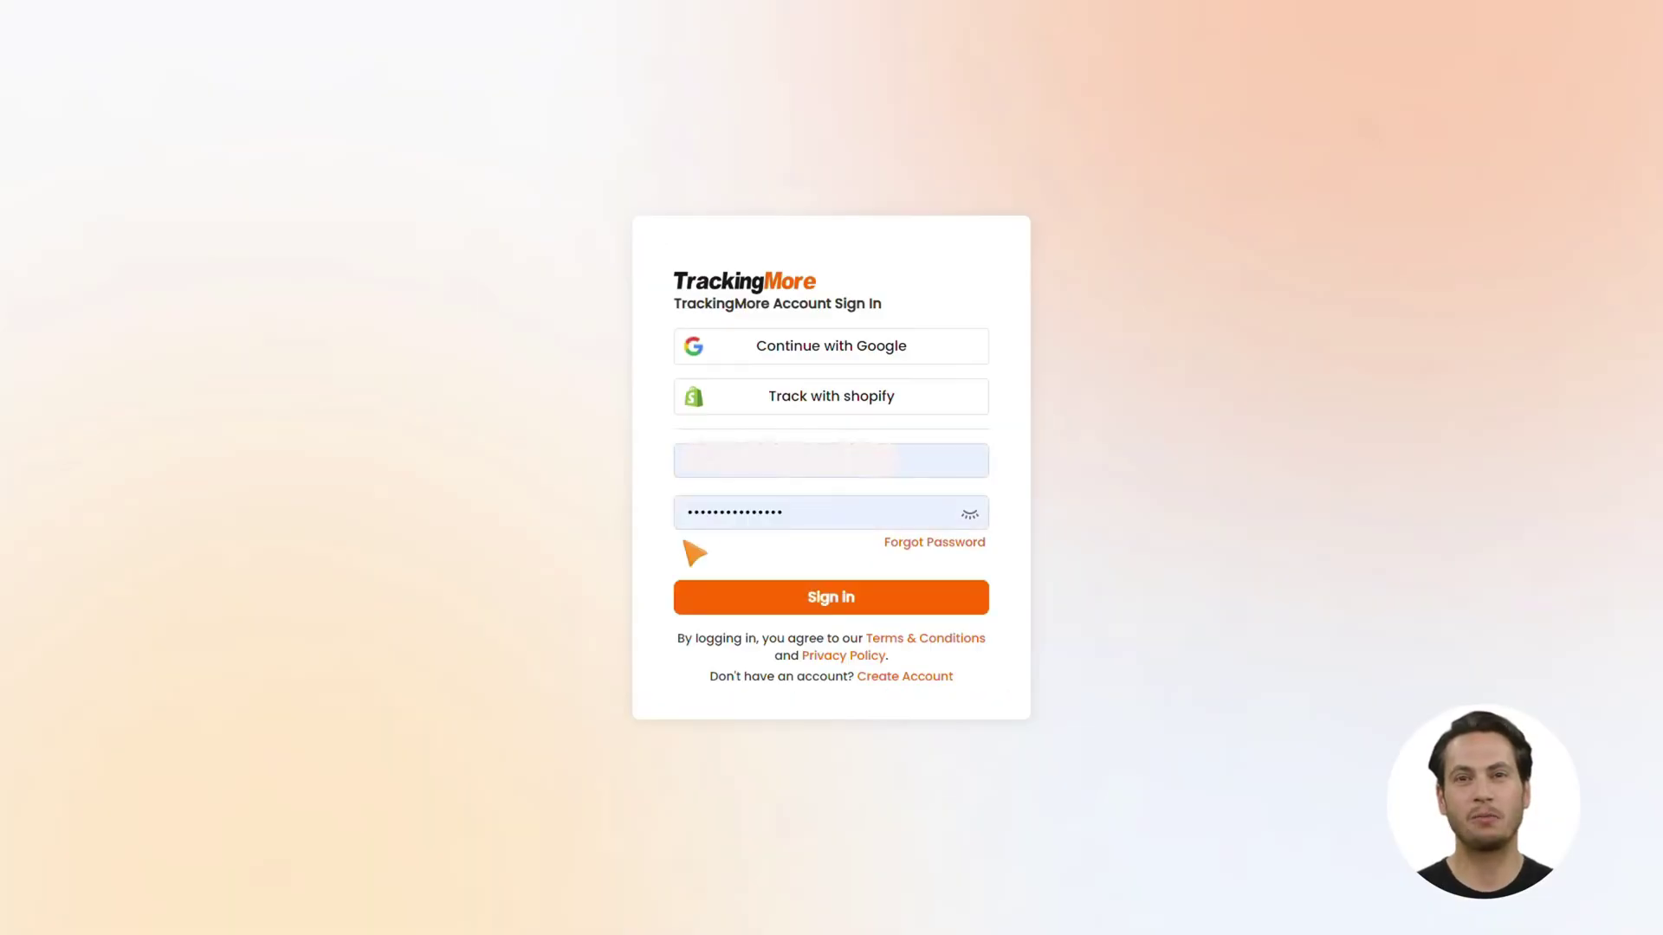
Sign in, go to the API key page and generate and save a newly named key
{"action": "left_click", "coordinate": [831, 605]}
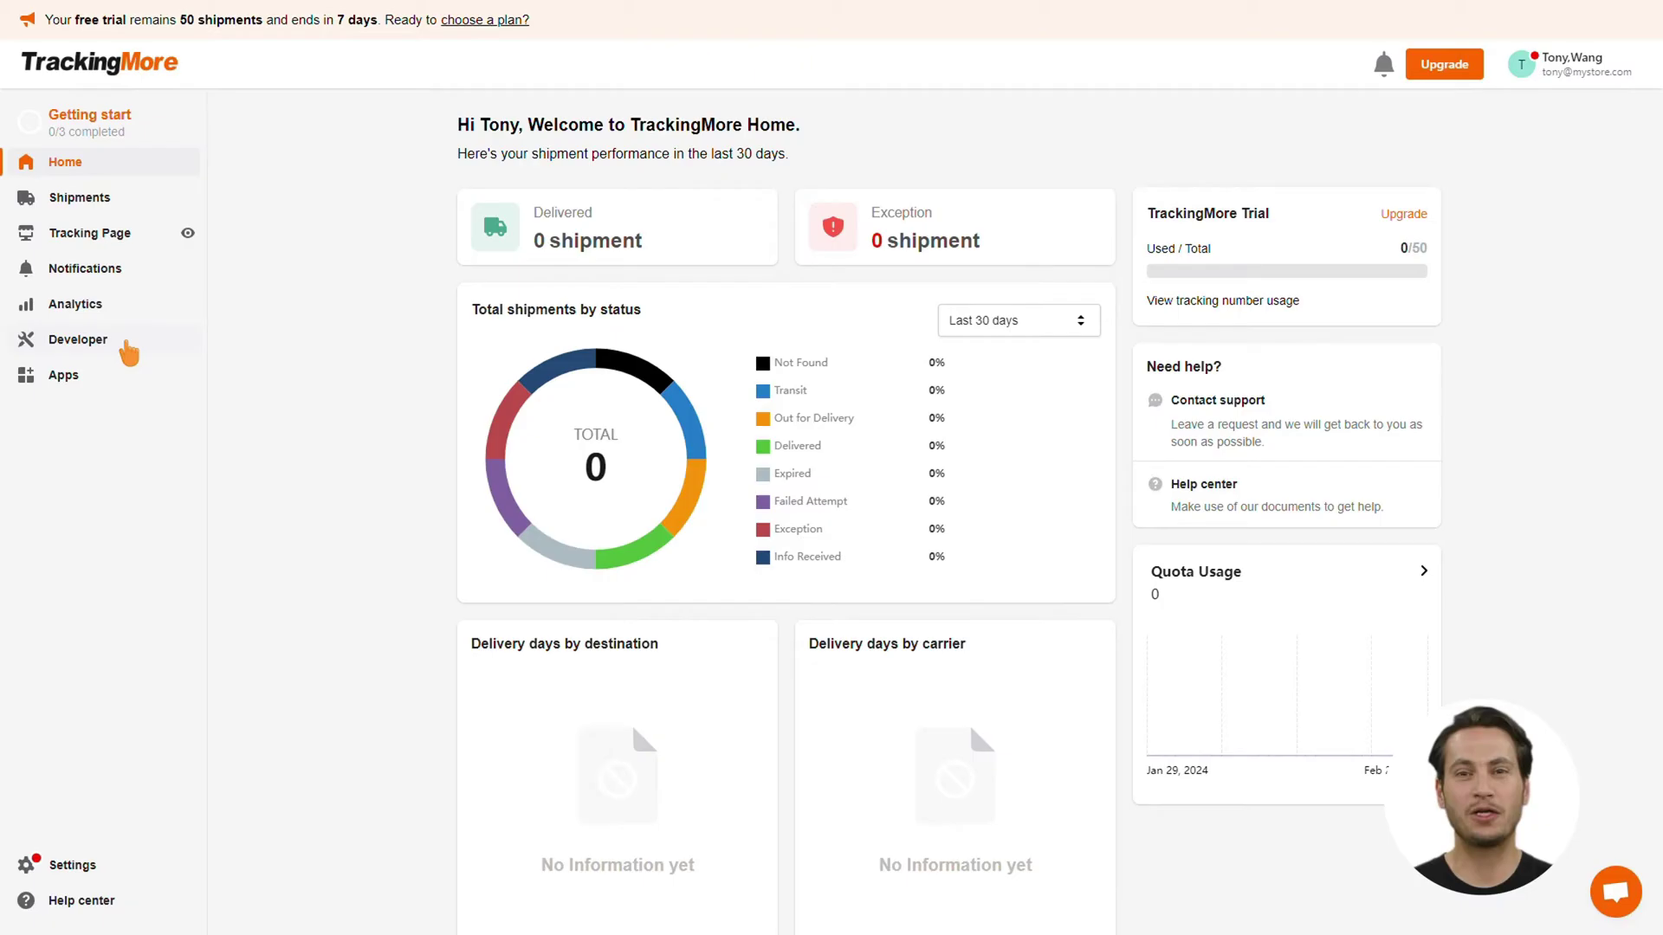
{"action": "left_click", "coordinate": [129, 346]}
{"action": "left_click", "coordinate": [1292, 203]}
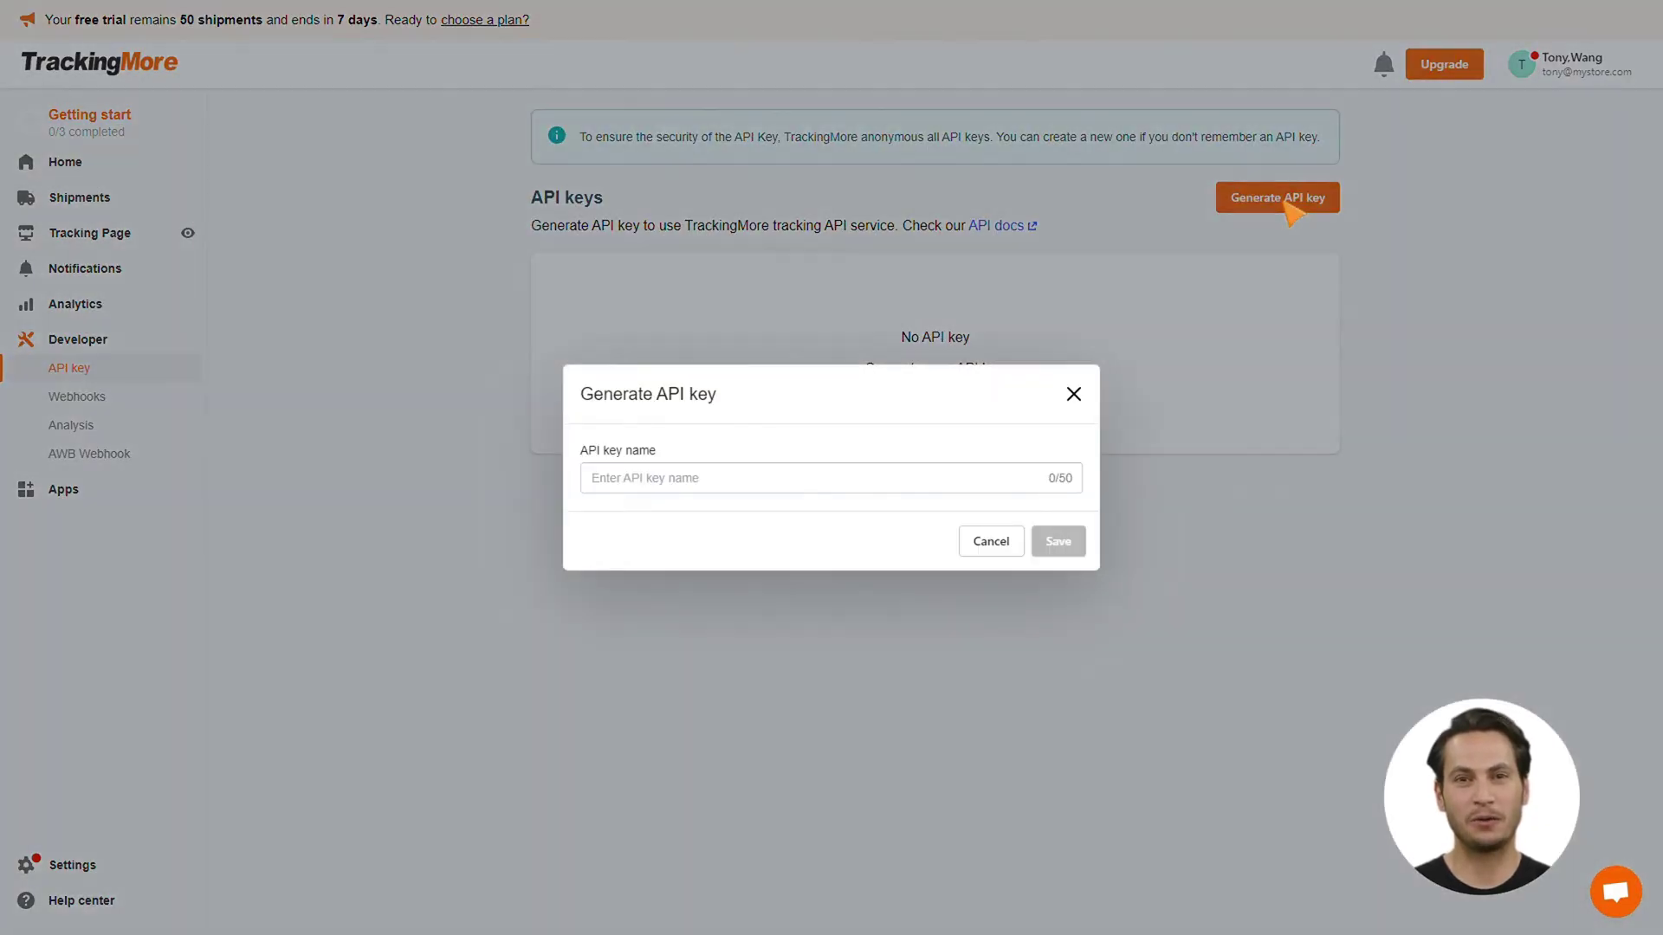
{"action": "left_click", "coordinate": [921, 494]}
{"action": "type", "text": "mystore"}
{"action": "left_click", "coordinate": [1057, 538]}
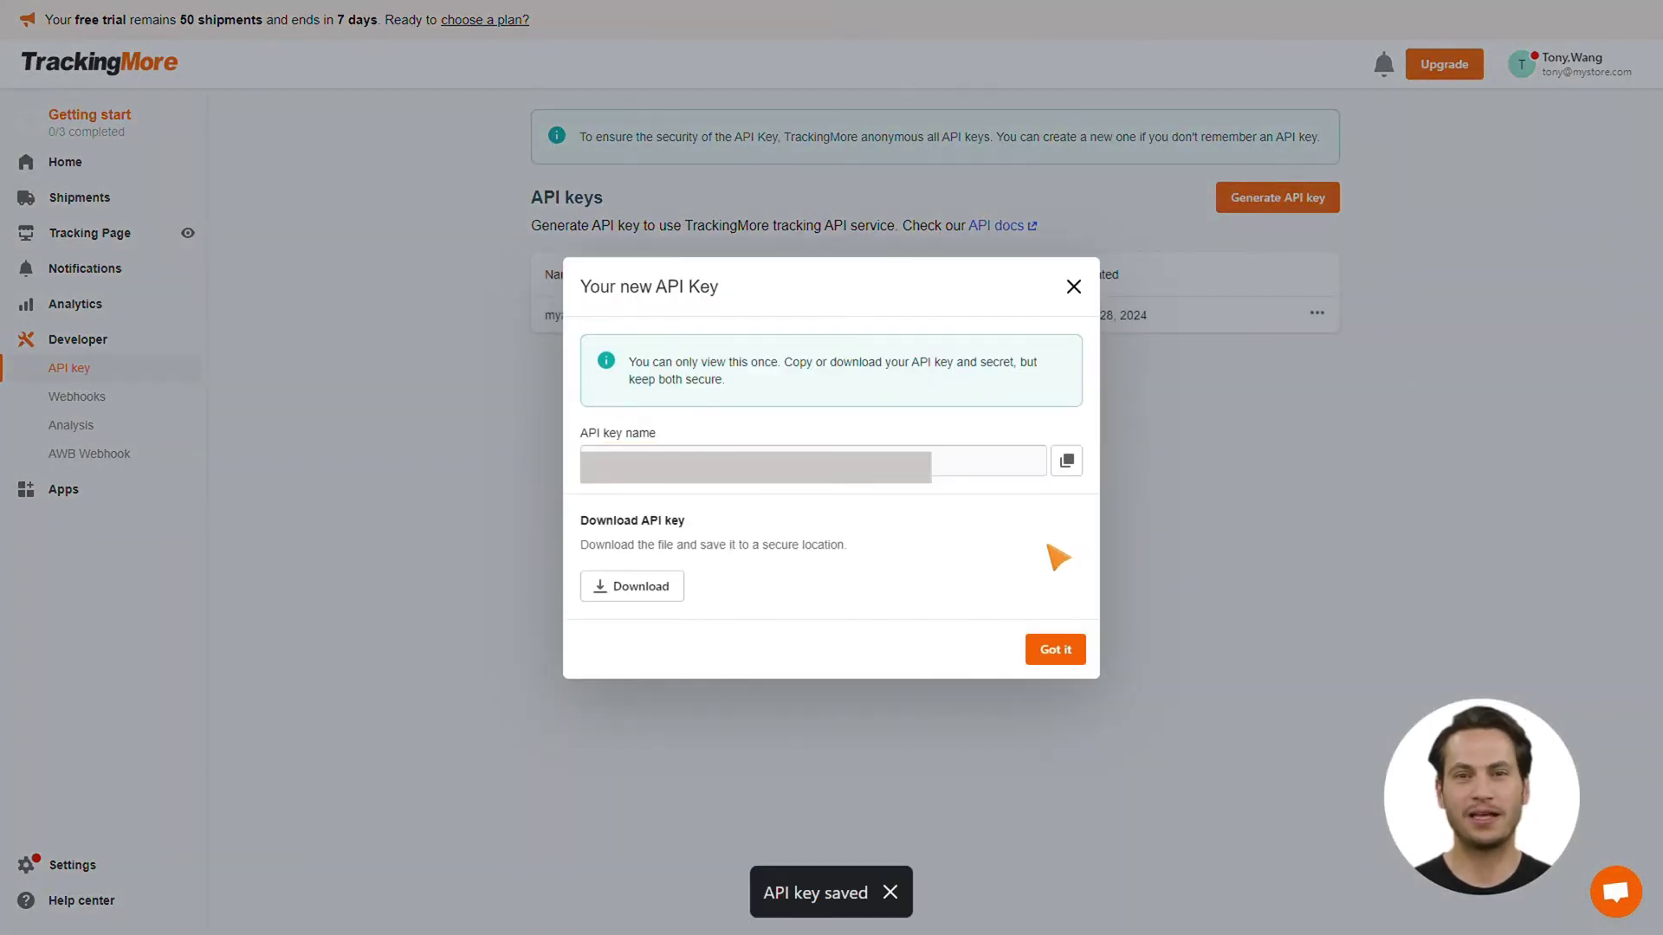
Copy the new API key, download it as a file, and dismiss the notice
{"action": "left_click", "coordinate": [1067, 467]}
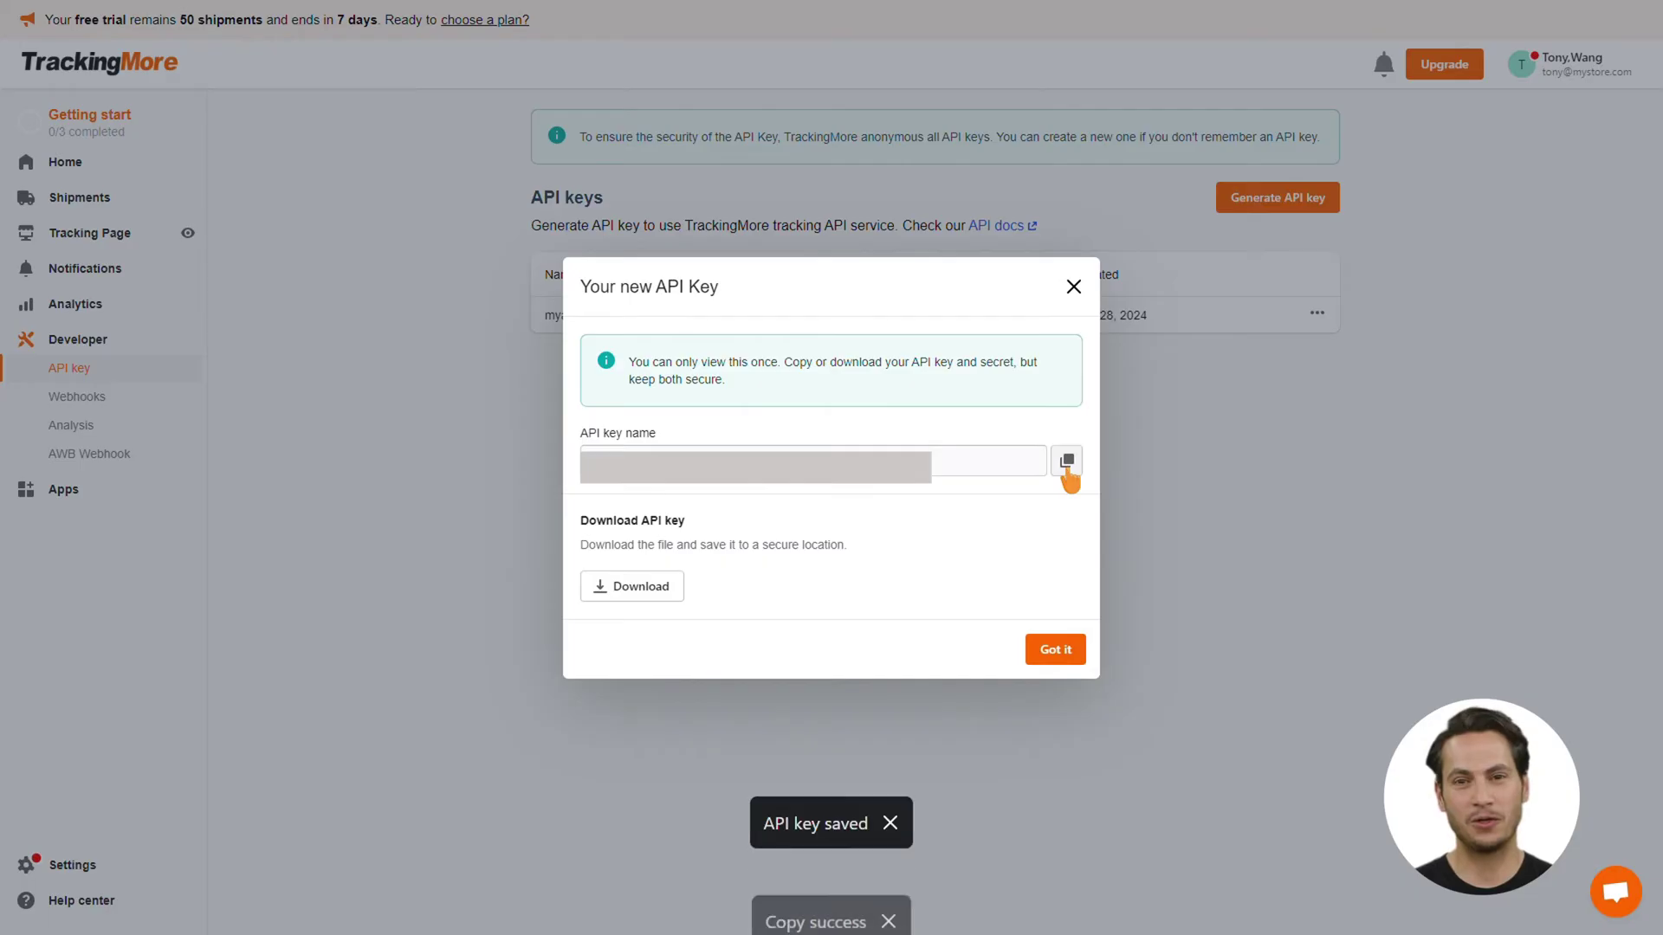
{"action": "left_click", "coordinate": [663, 591]}
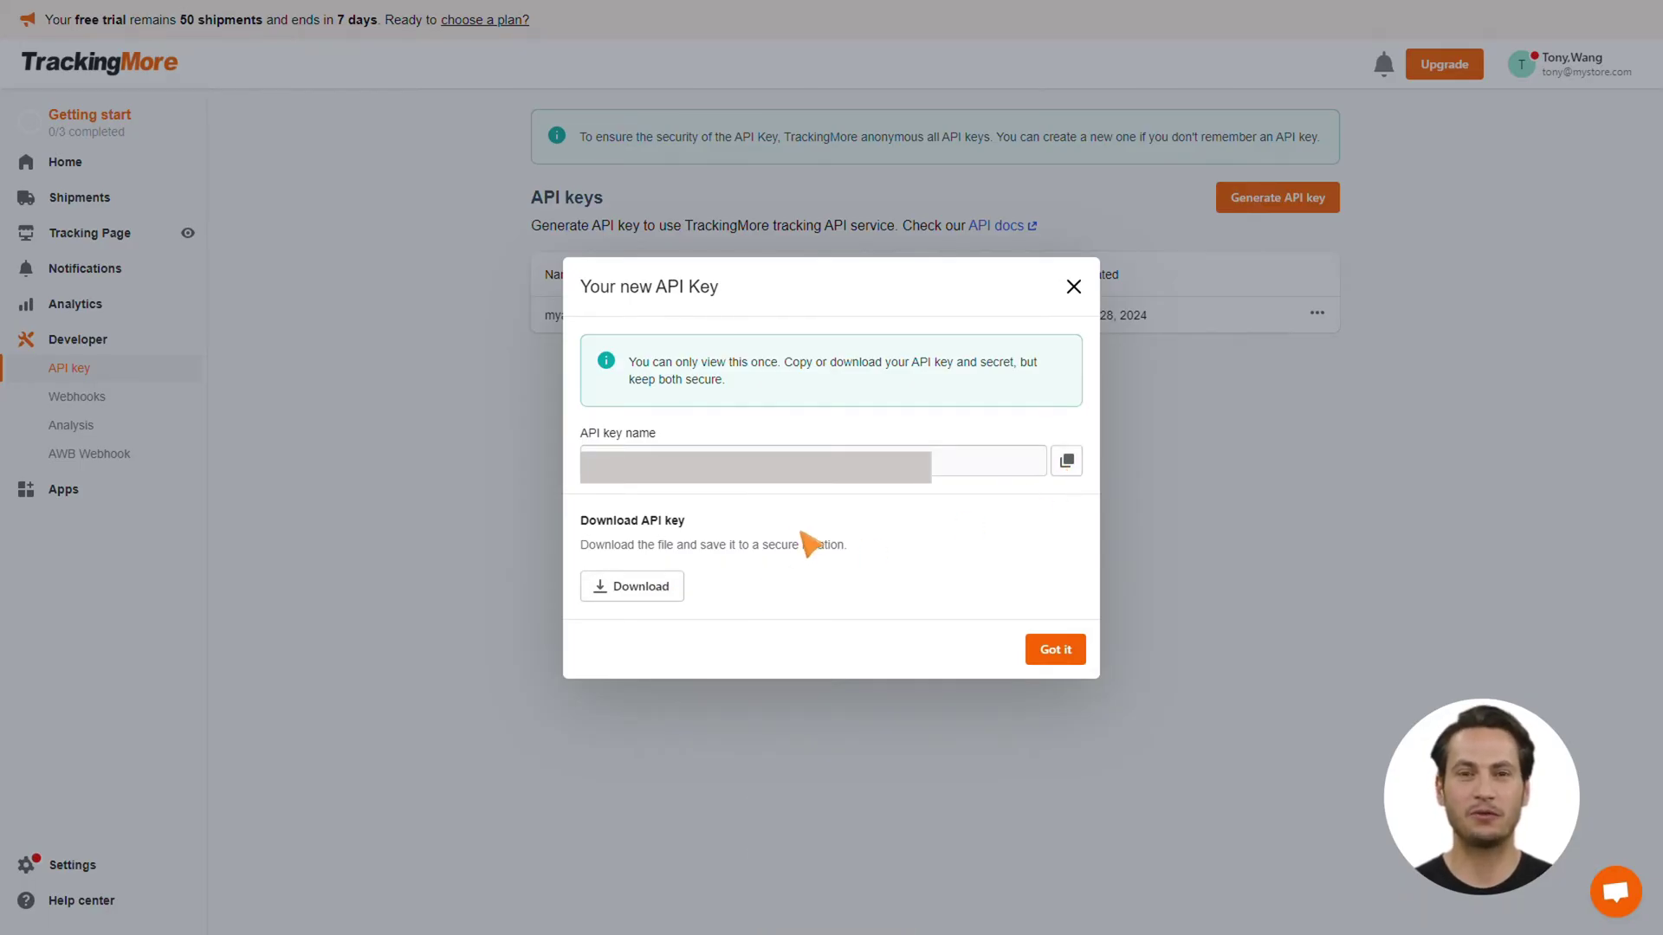
{"action": "left_click", "coordinate": [1051, 655]}
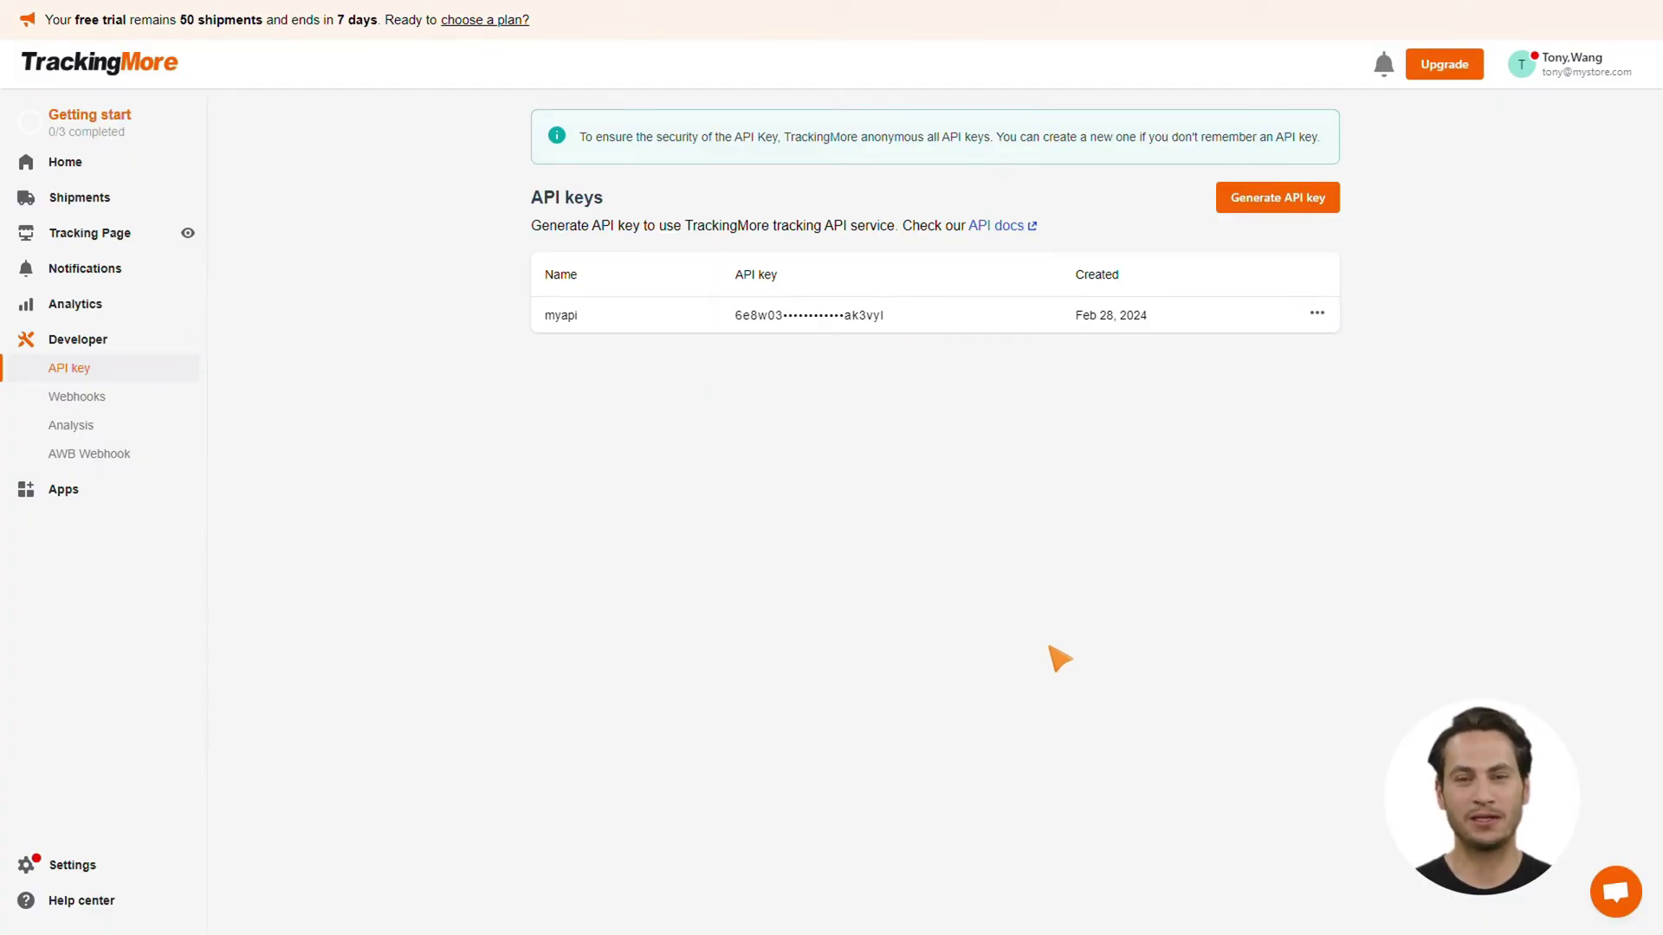
Check the myapi key's options, then start and cancel generating another key
{"action": "left_click", "coordinate": [1319, 317]}
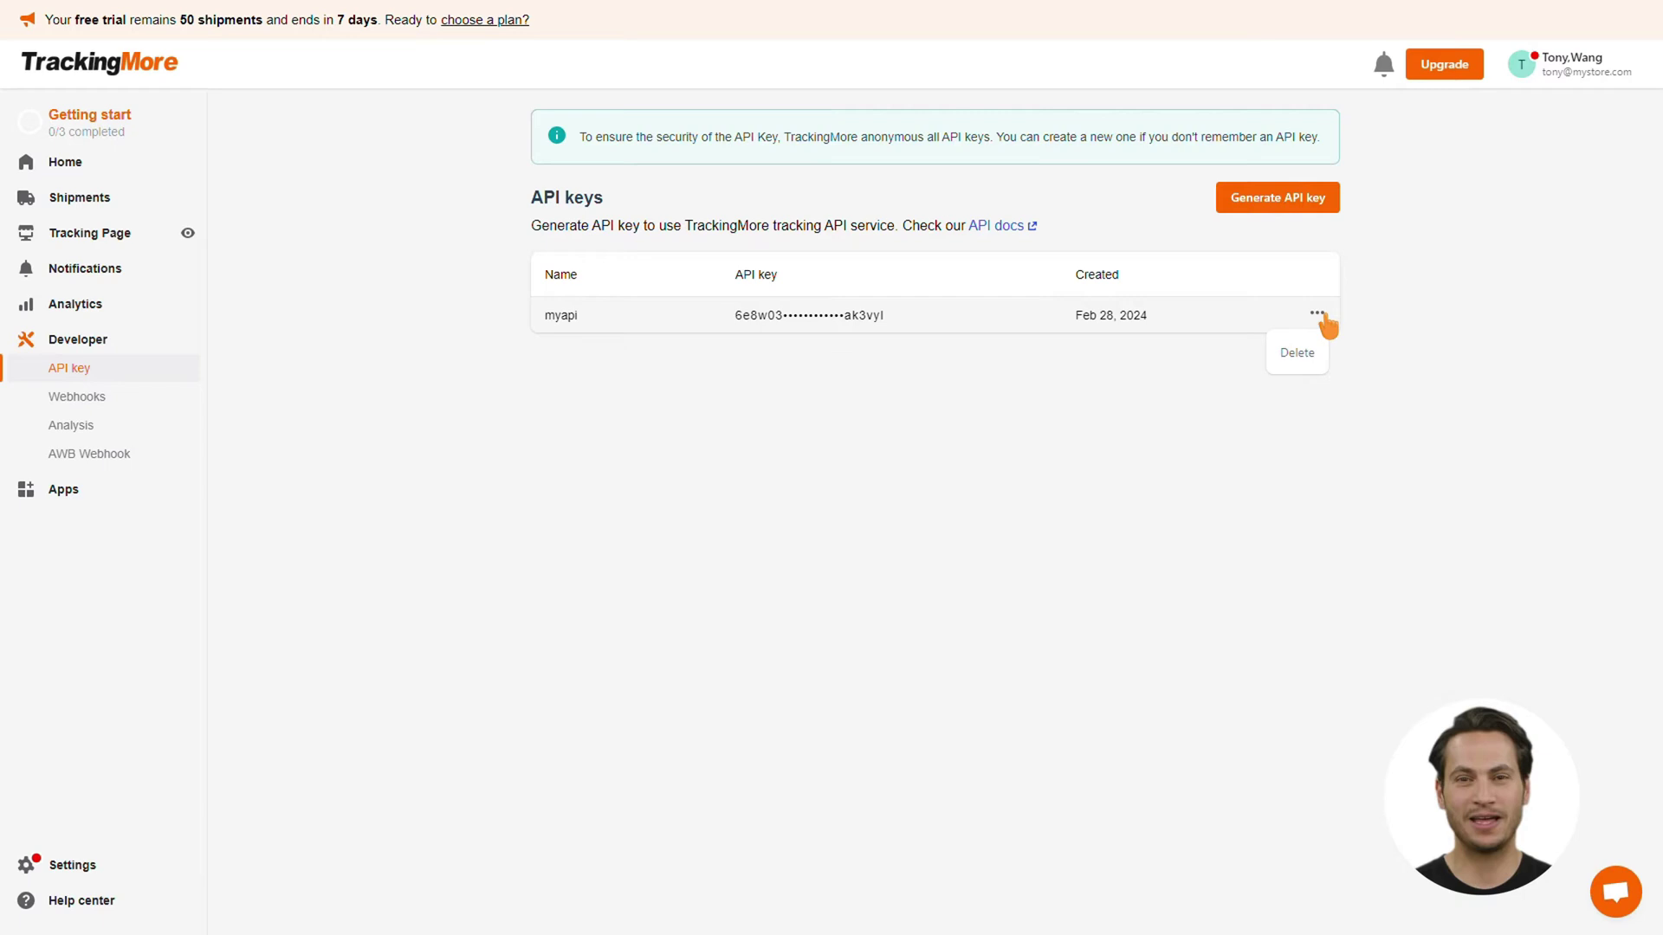
{"action": "left_click", "coordinate": [1255, 208]}
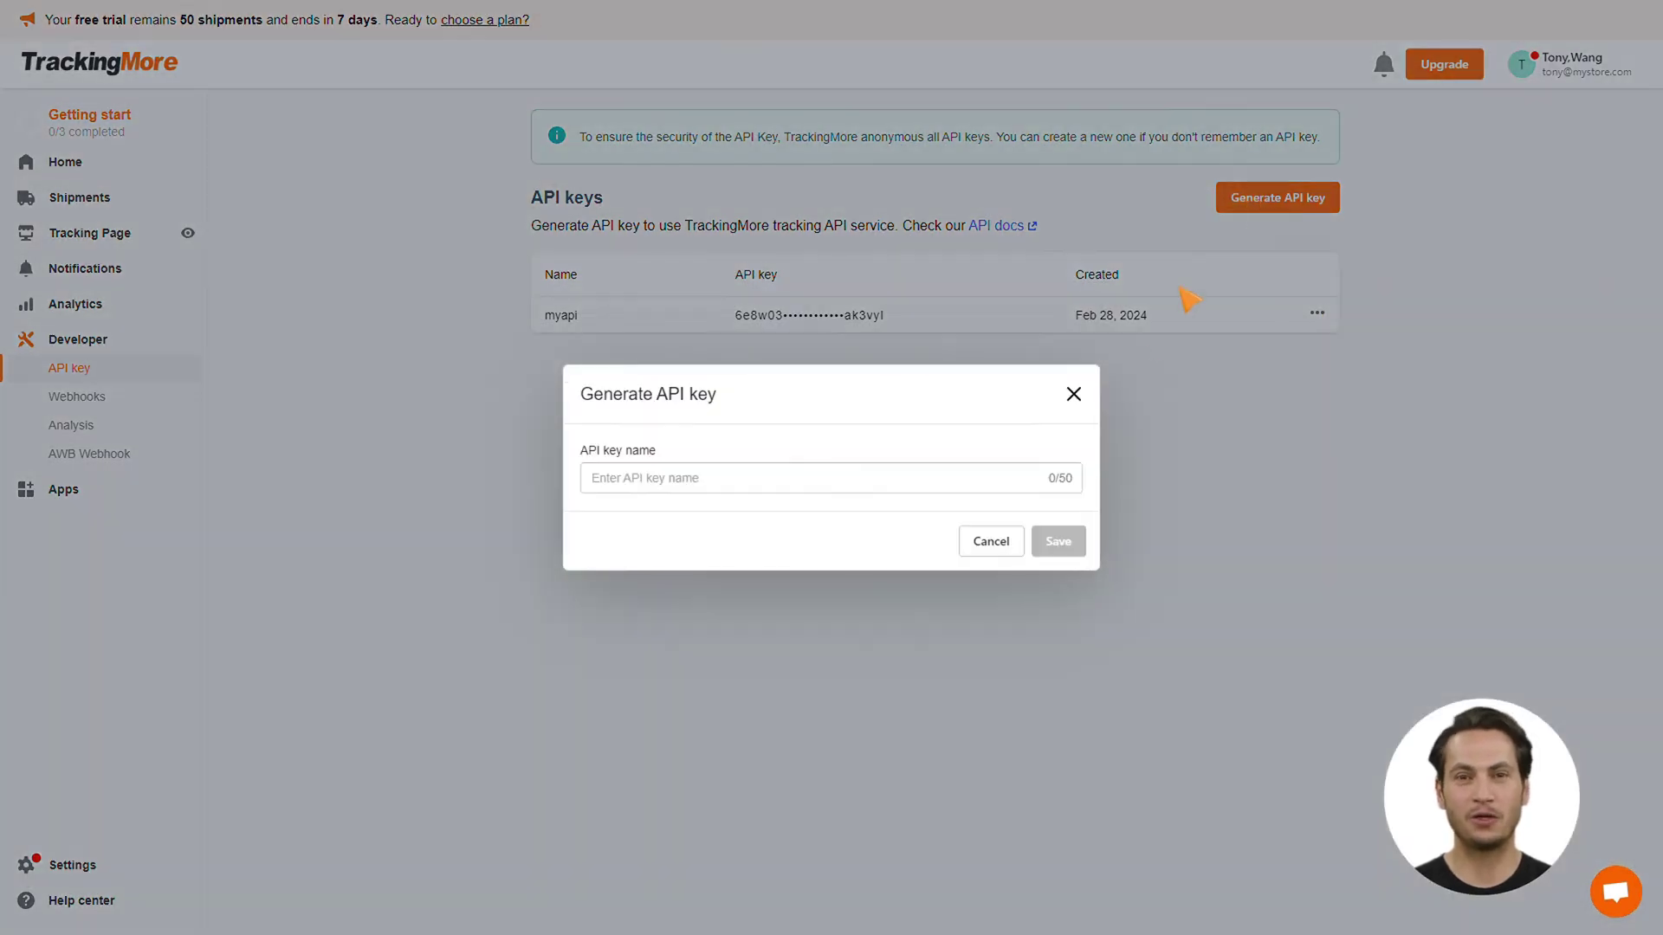
{"action": "left_click", "coordinate": [1074, 395]}
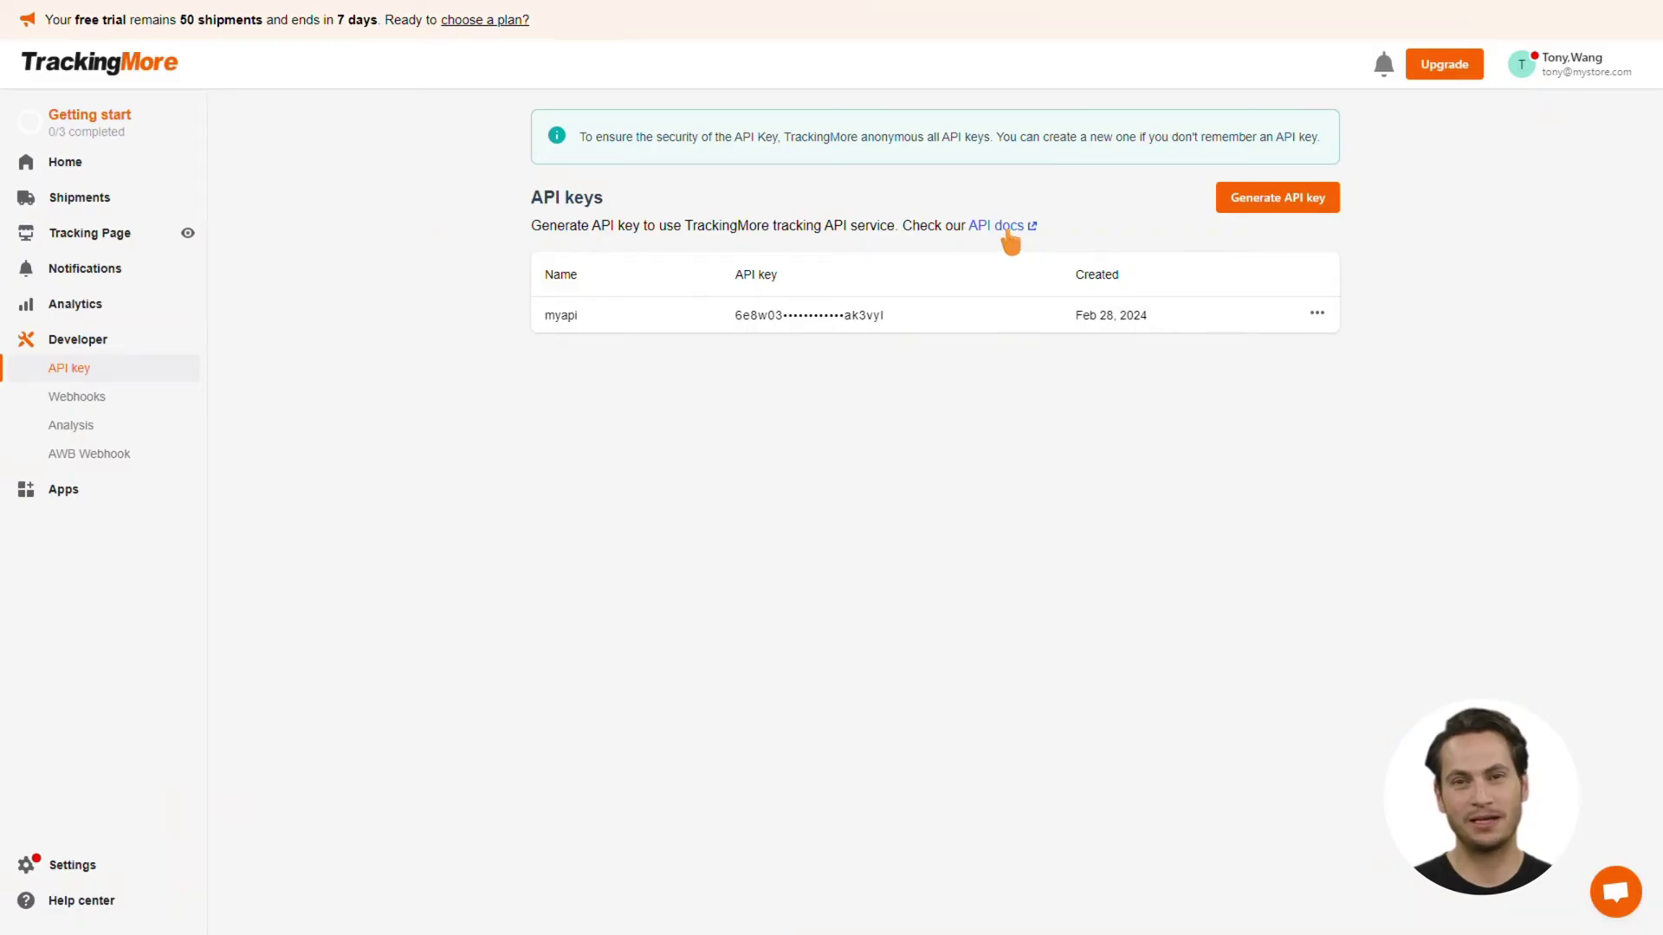
Open the API docs and read through API Quick Start, highlighting 'Webhook' and 'JSON'
{"action": "left_click", "coordinate": [1008, 232]}
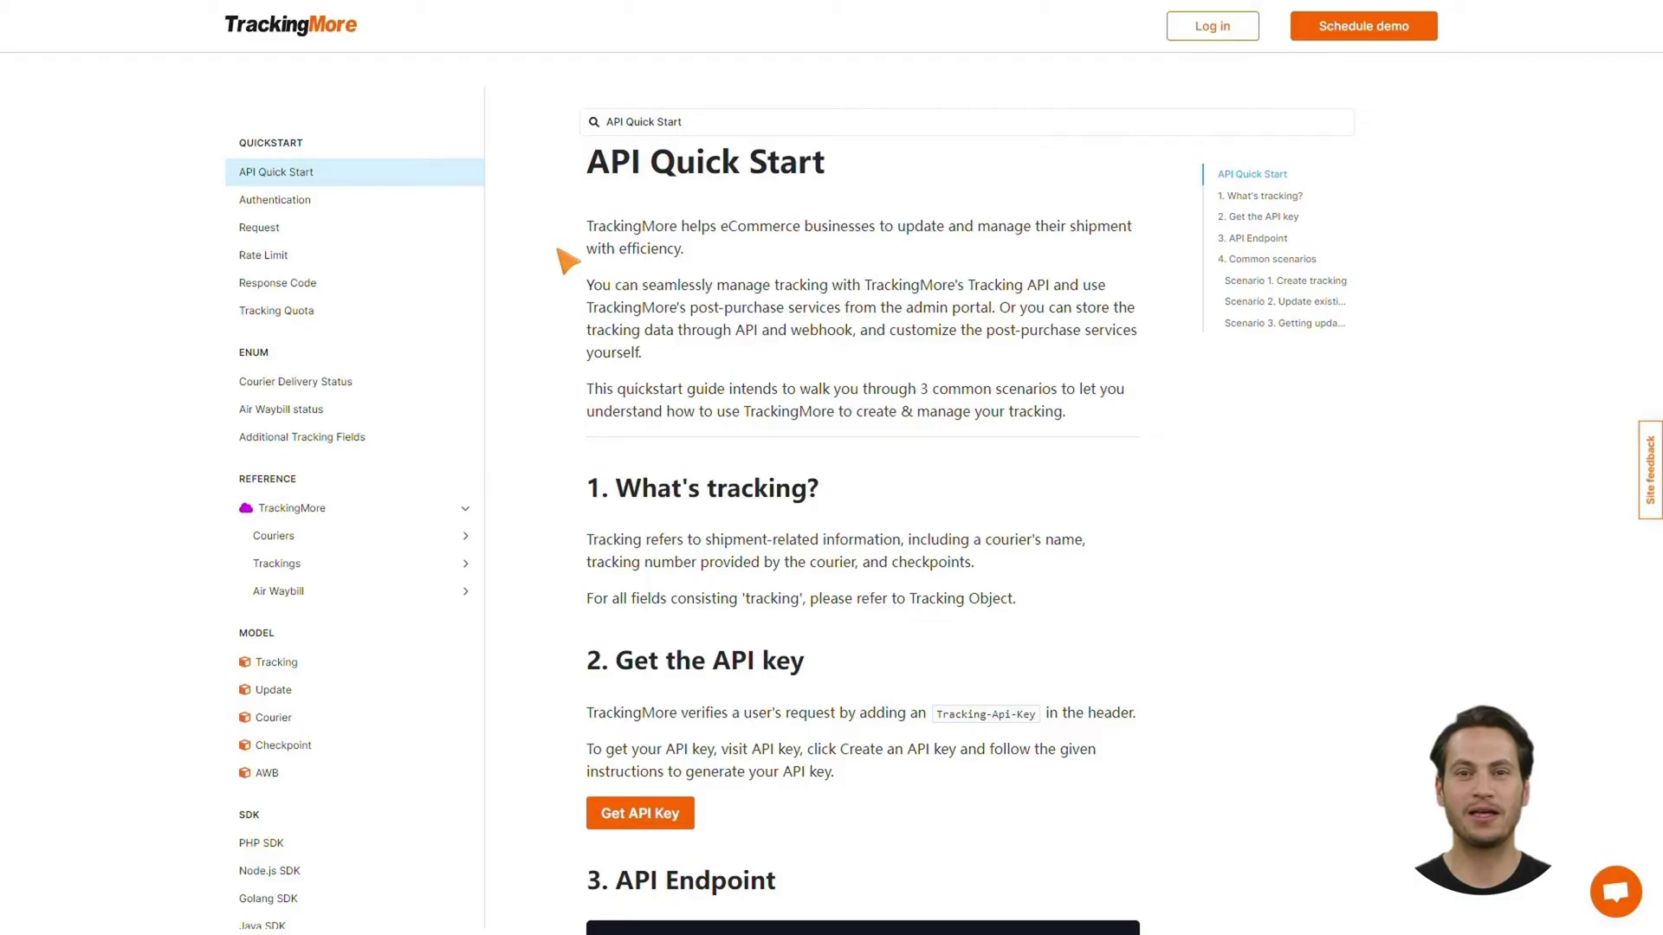
{"action": "scroll", "coordinate": [568, 446], "scroll_direction": "down", "scroll_amount": 4}
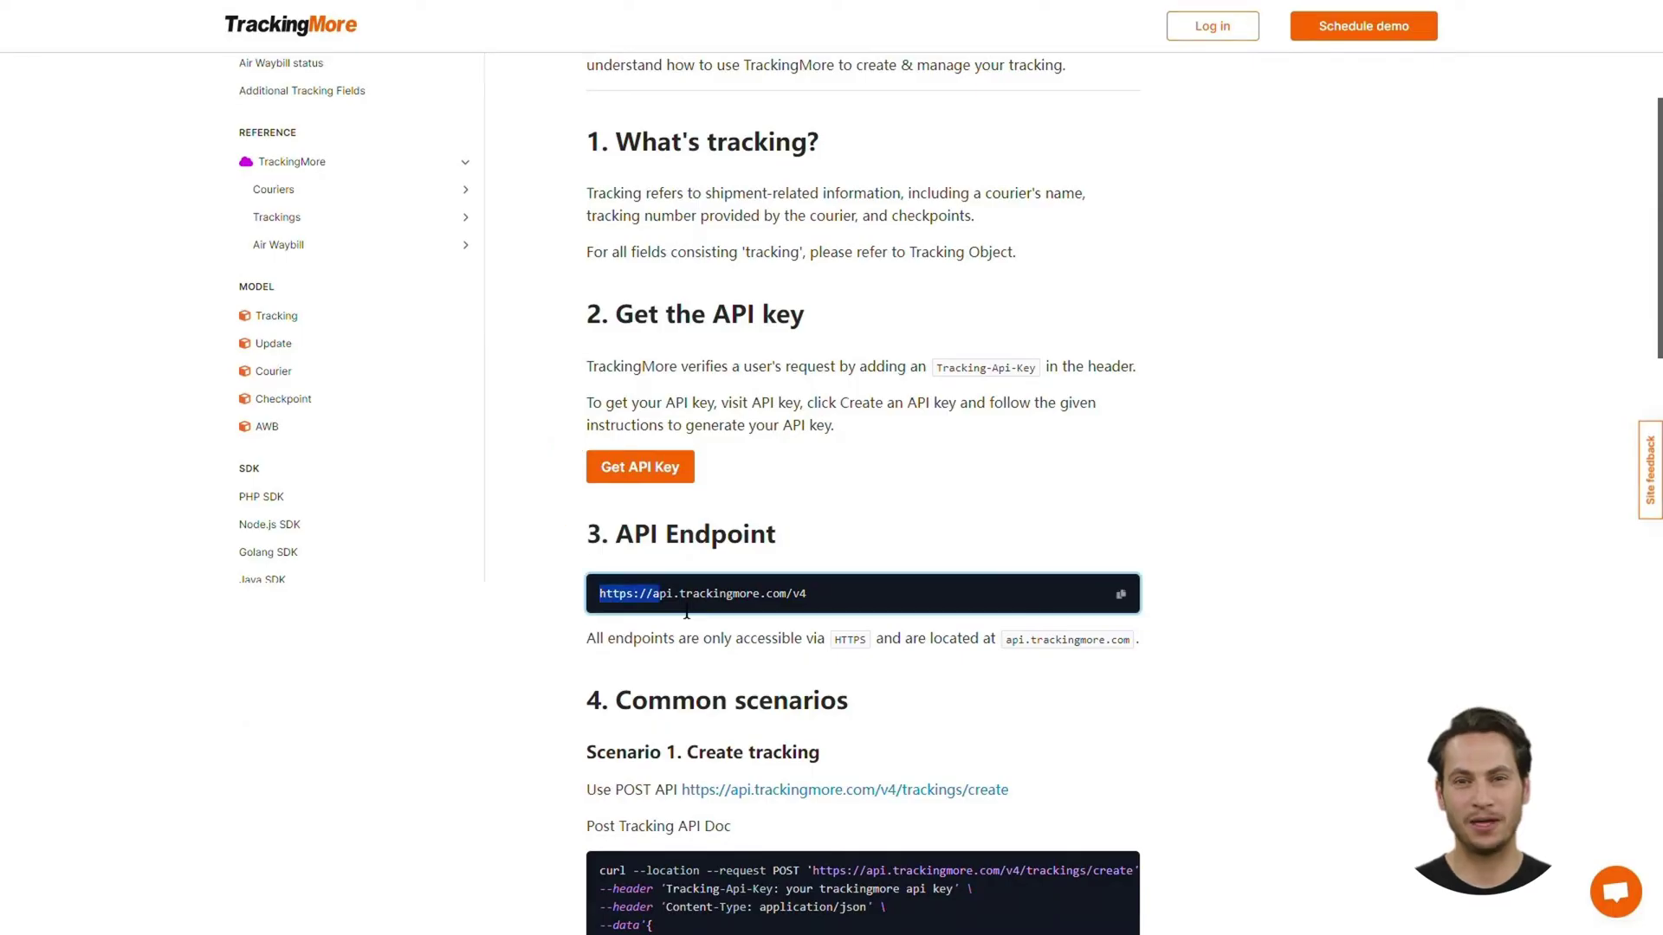
{"action": "scroll", "coordinate": [849, 611], "scroll_direction": "down", "scroll_amount": 15}
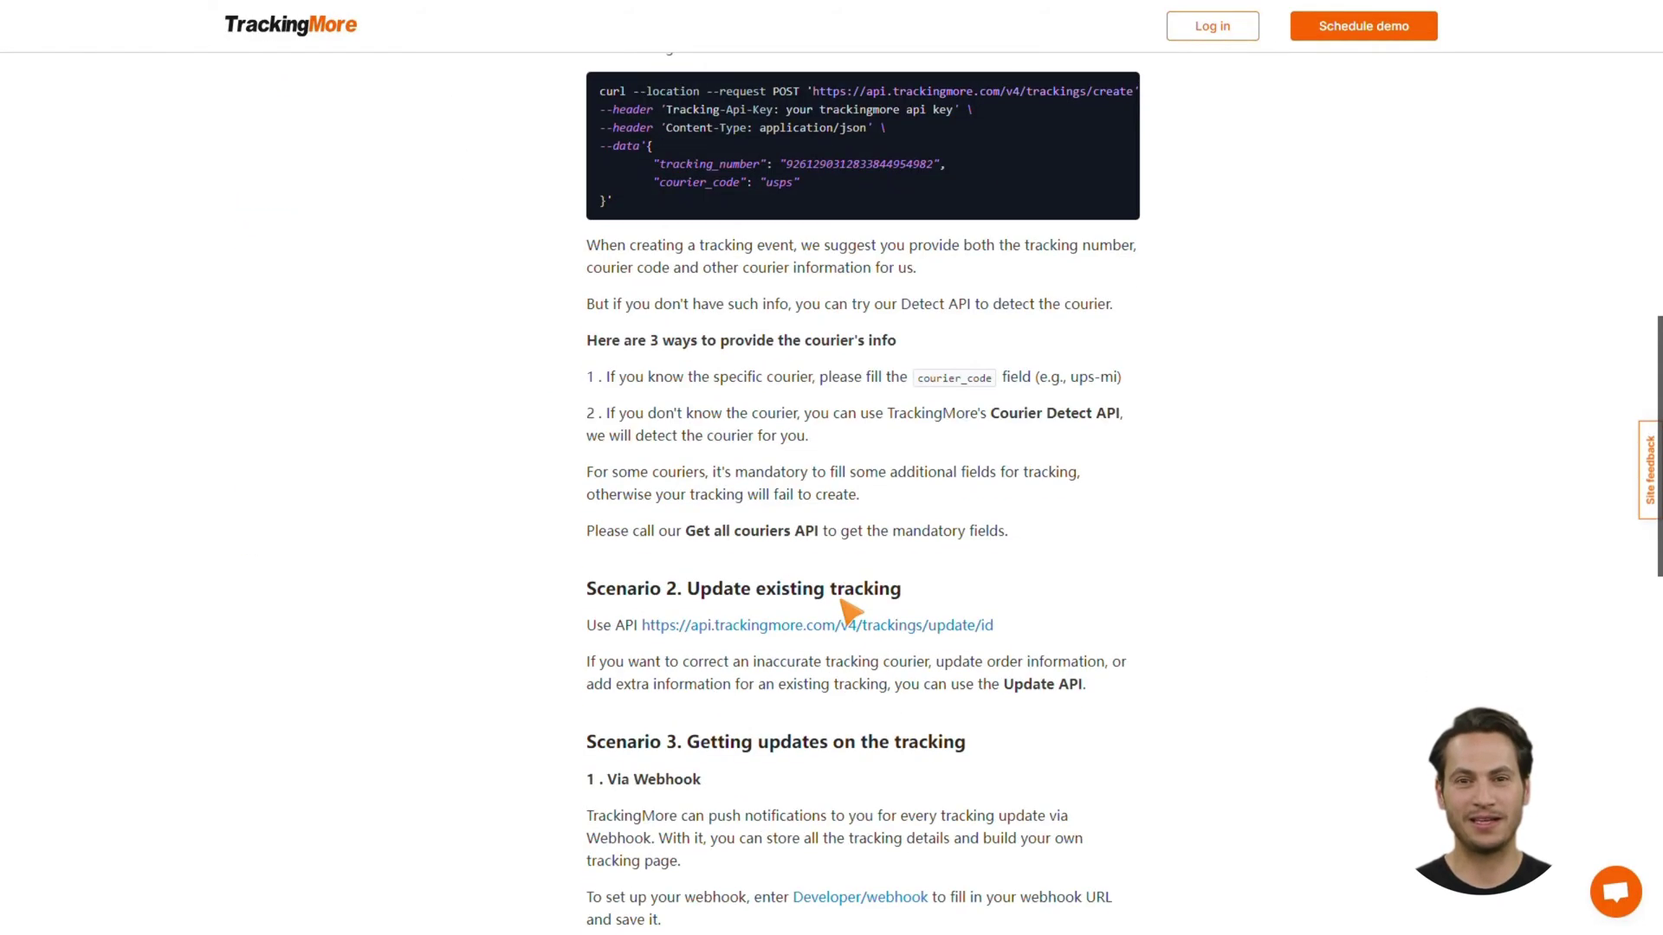
{"action": "scroll", "coordinate": [849, 611], "scroll_direction": "up", "scroll_amount": 3}
{"action": "left_click_drag", "start_coordinate": [634, 520], "coordinate": [712, 522]}
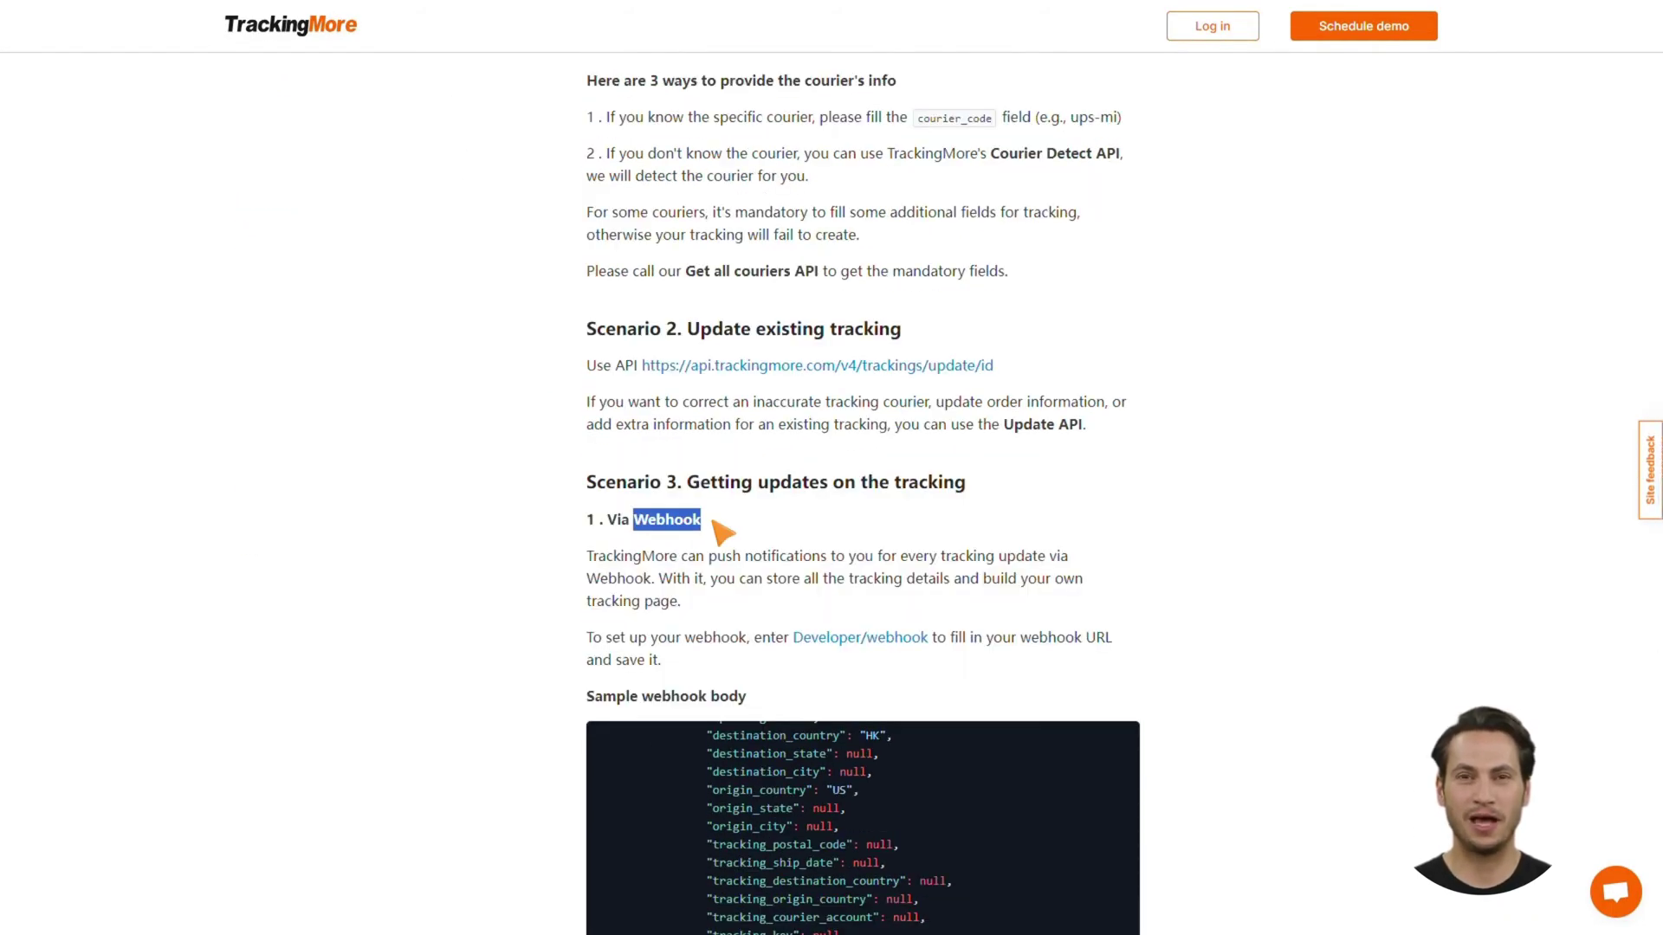
{"action": "left_click", "coordinate": [718, 522]}
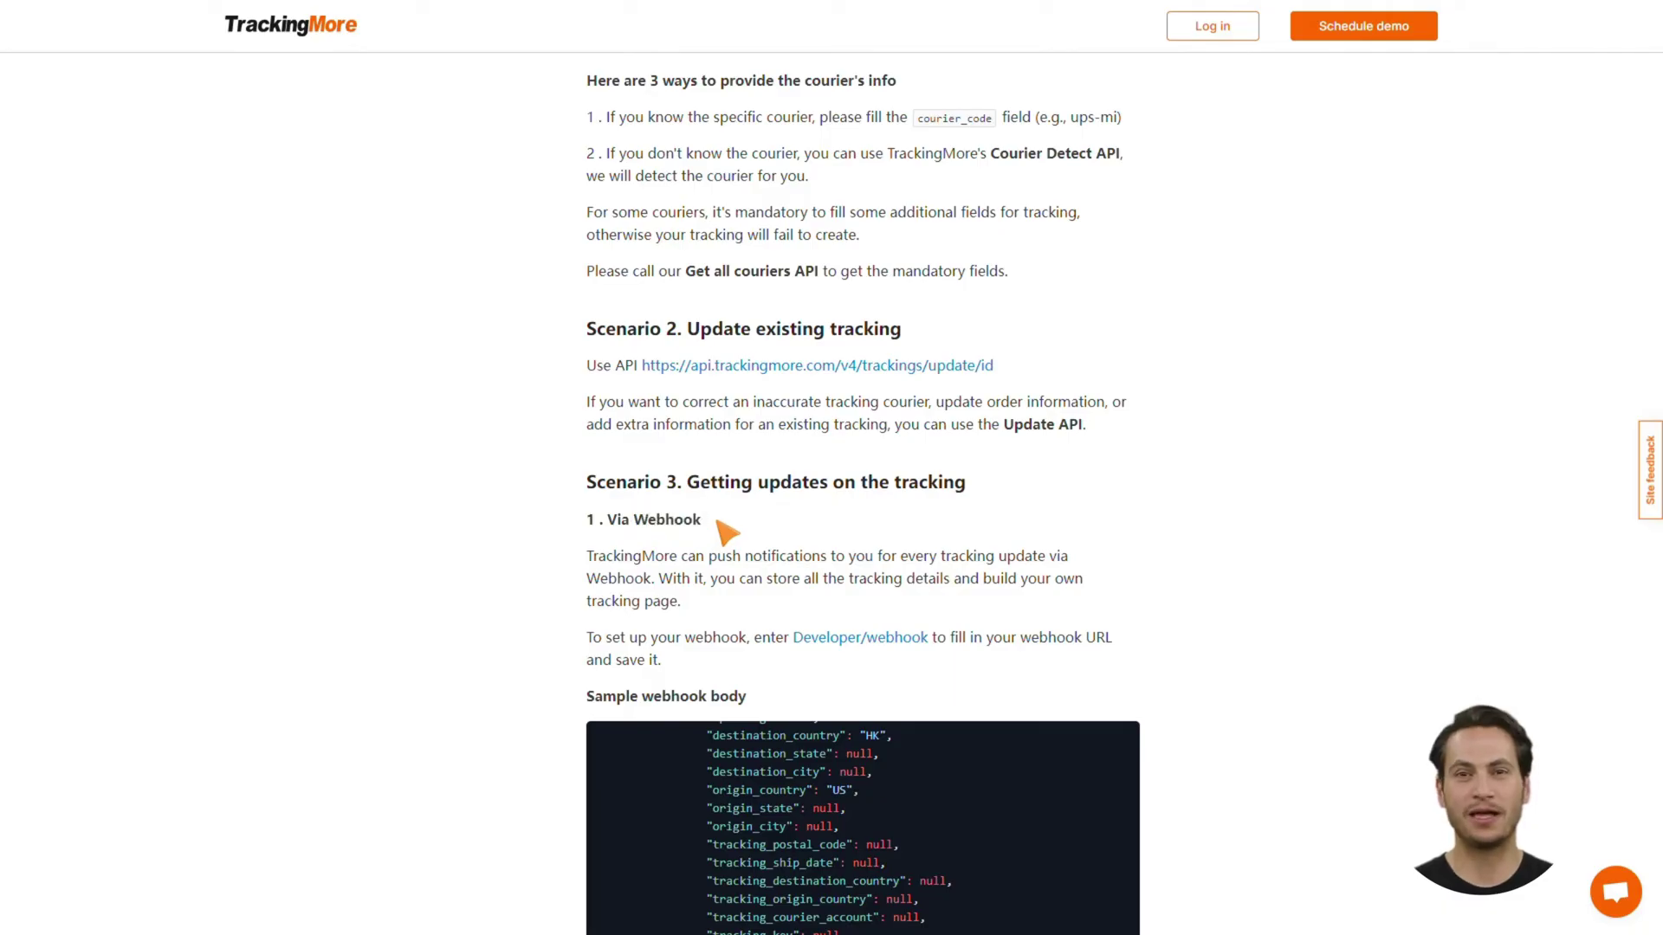
{"action": "scroll", "coordinate": [456, 445], "scroll_direction": "up", "scroll_amount": 15}
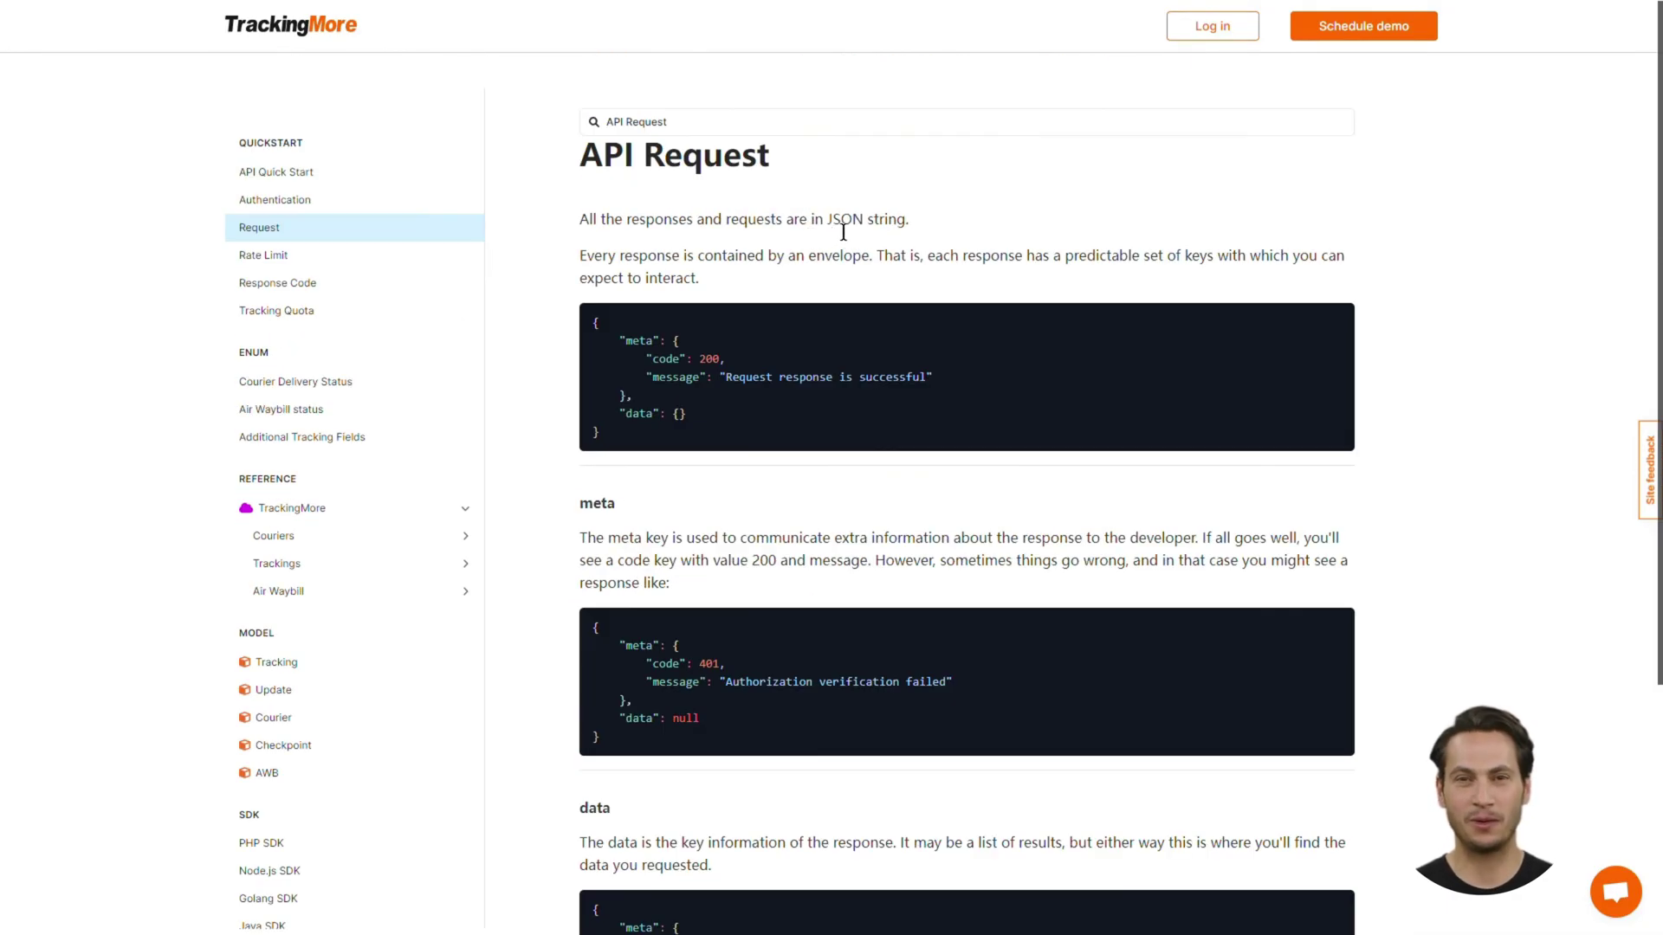
{"action": "left_click_drag", "start_coordinate": [827, 227], "coordinate": [868, 232]}
{"action": "left_click", "coordinate": [878, 233]}
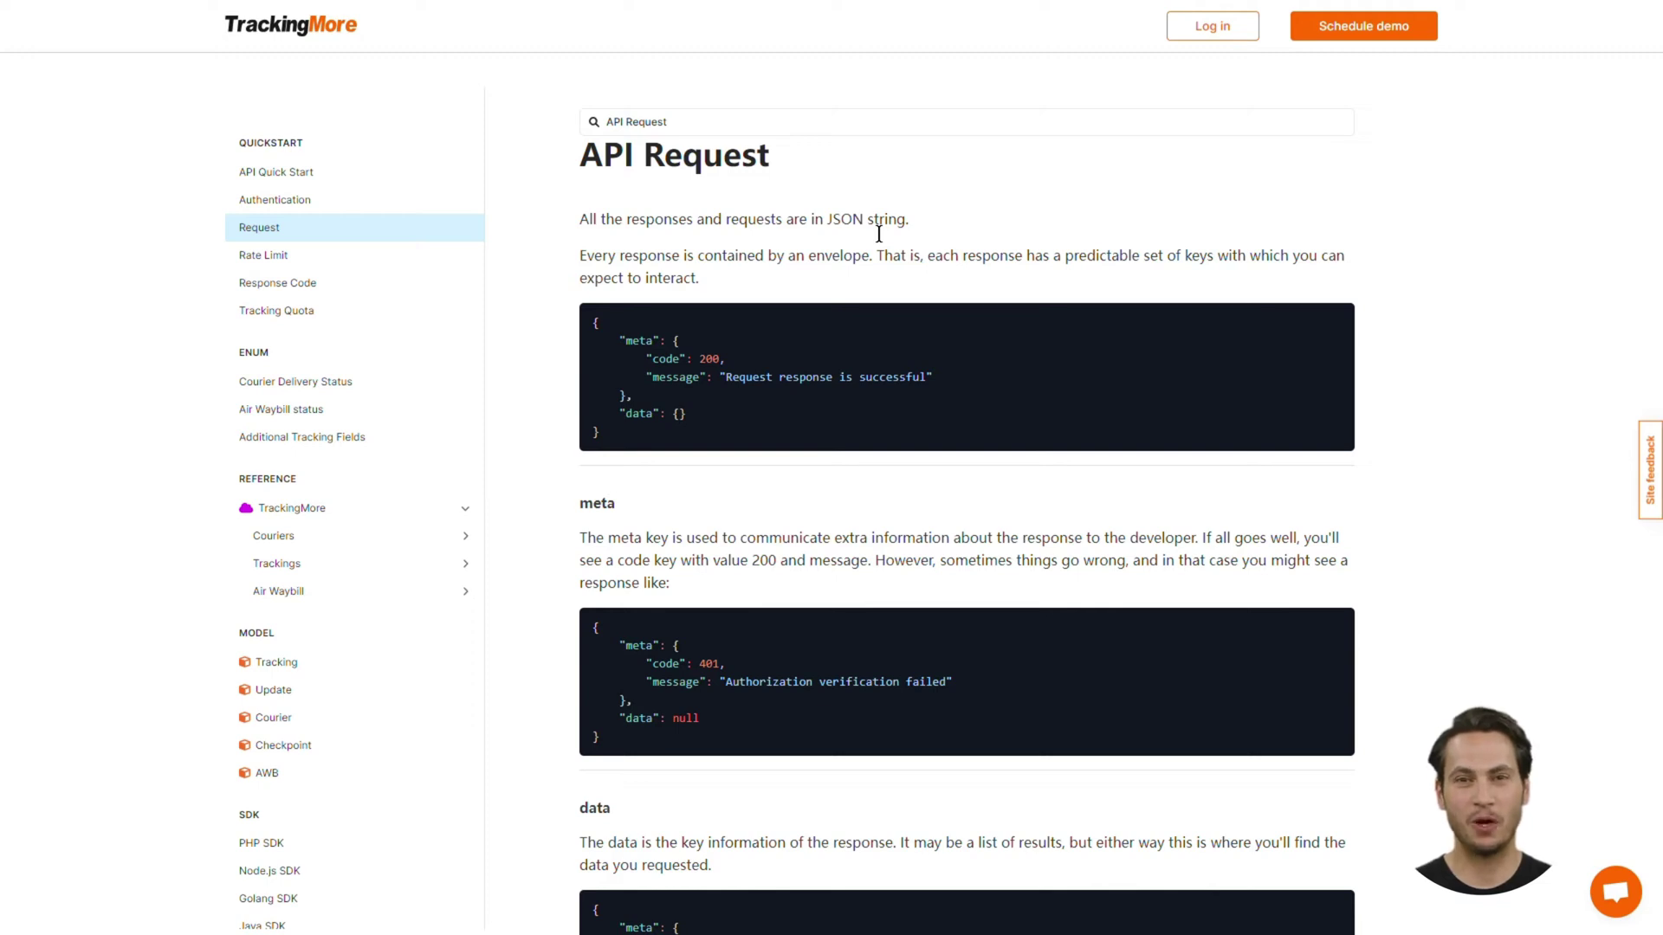
Expand the Couriers and Trackings endpoint groups in the docs reference sidebar
{"action": "scroll", "coordinate": [820, 482], "scroll_direction": "down", "scroll_amount": 3}
{"action": "scroll", "coordinate": [821, 483], "scroll_direction": "up", "scroll_amount": 3}
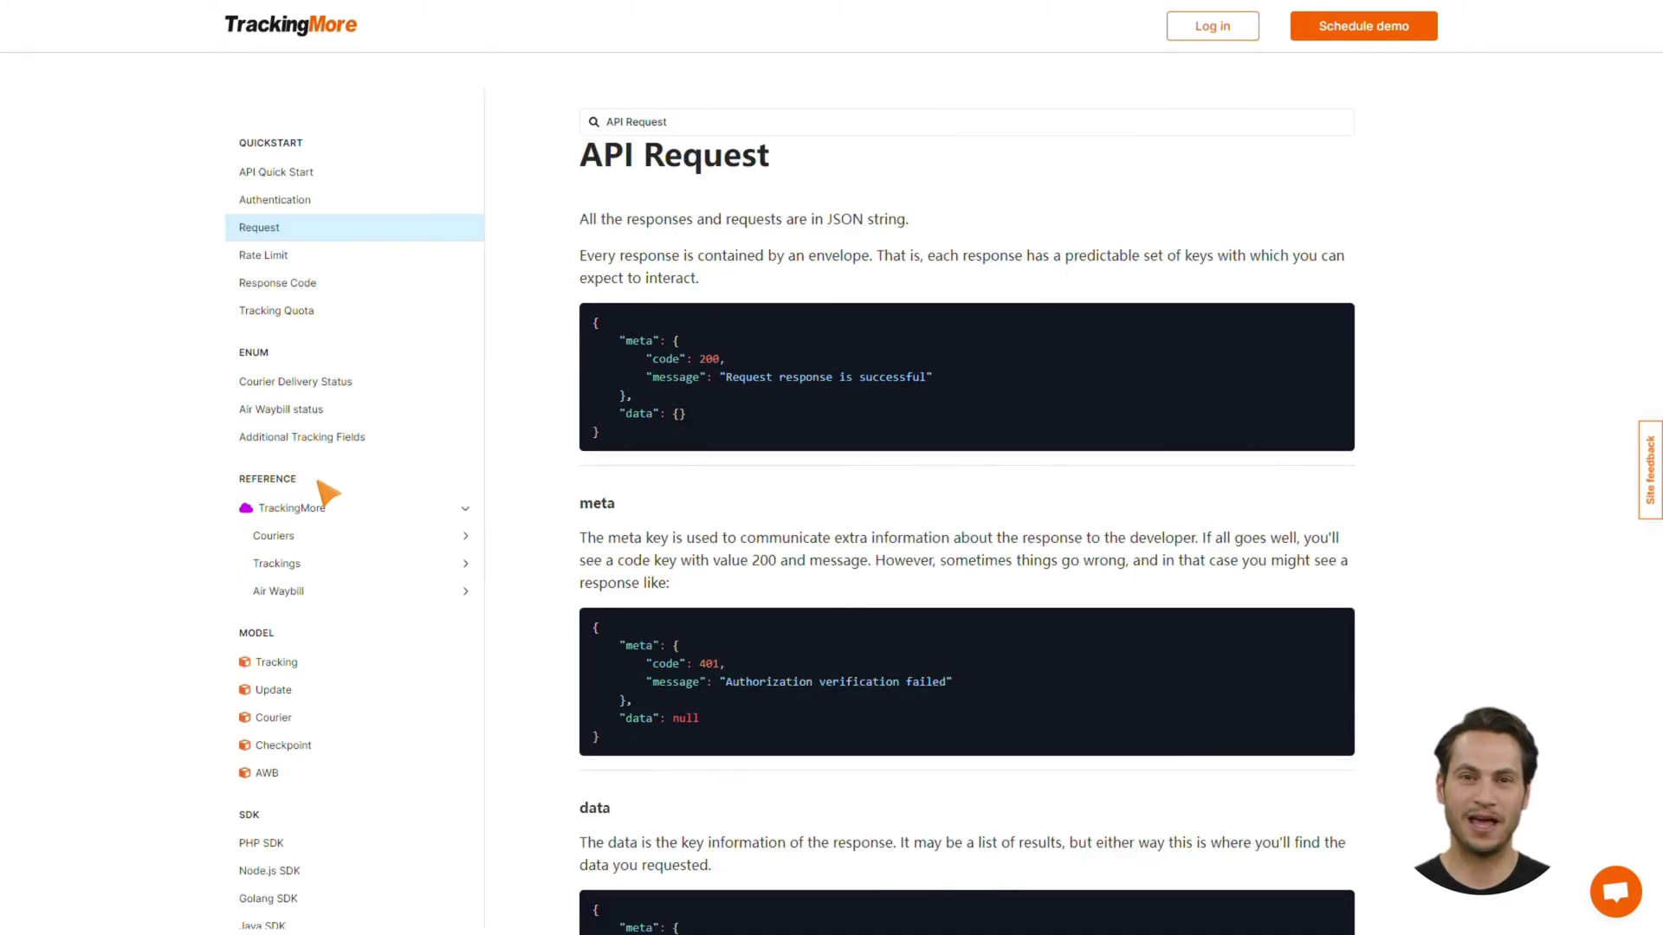
{"action": "left_click", "coordinate": [409, 537]}
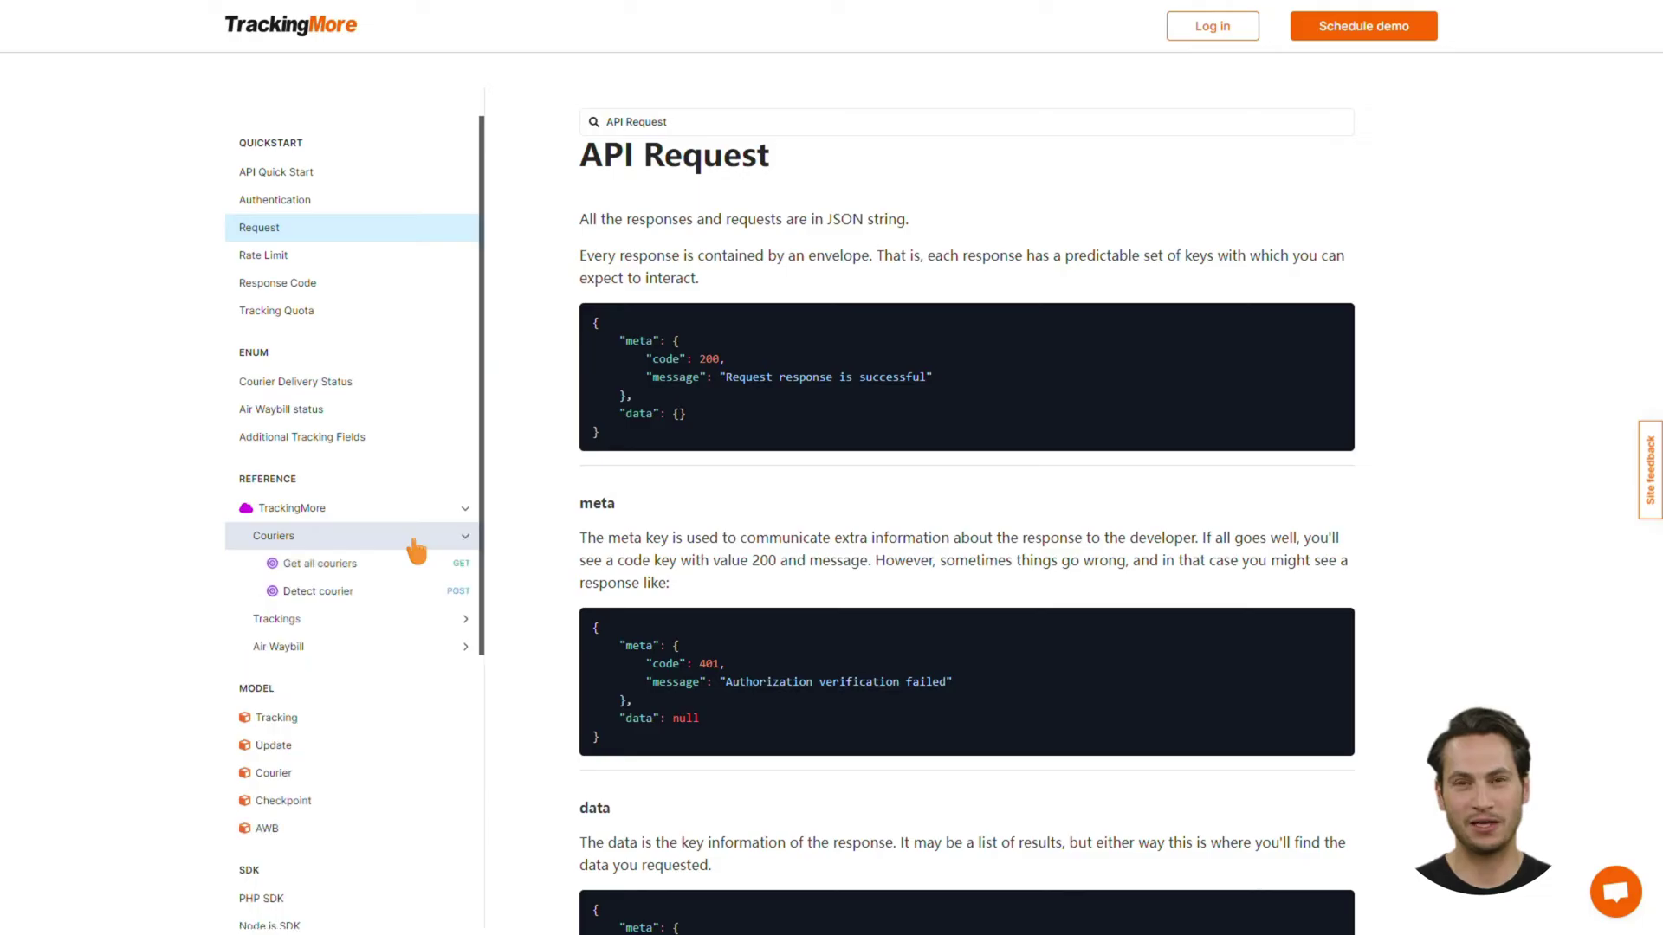
{"action": "left_click", "coordinate": [444, 618]}
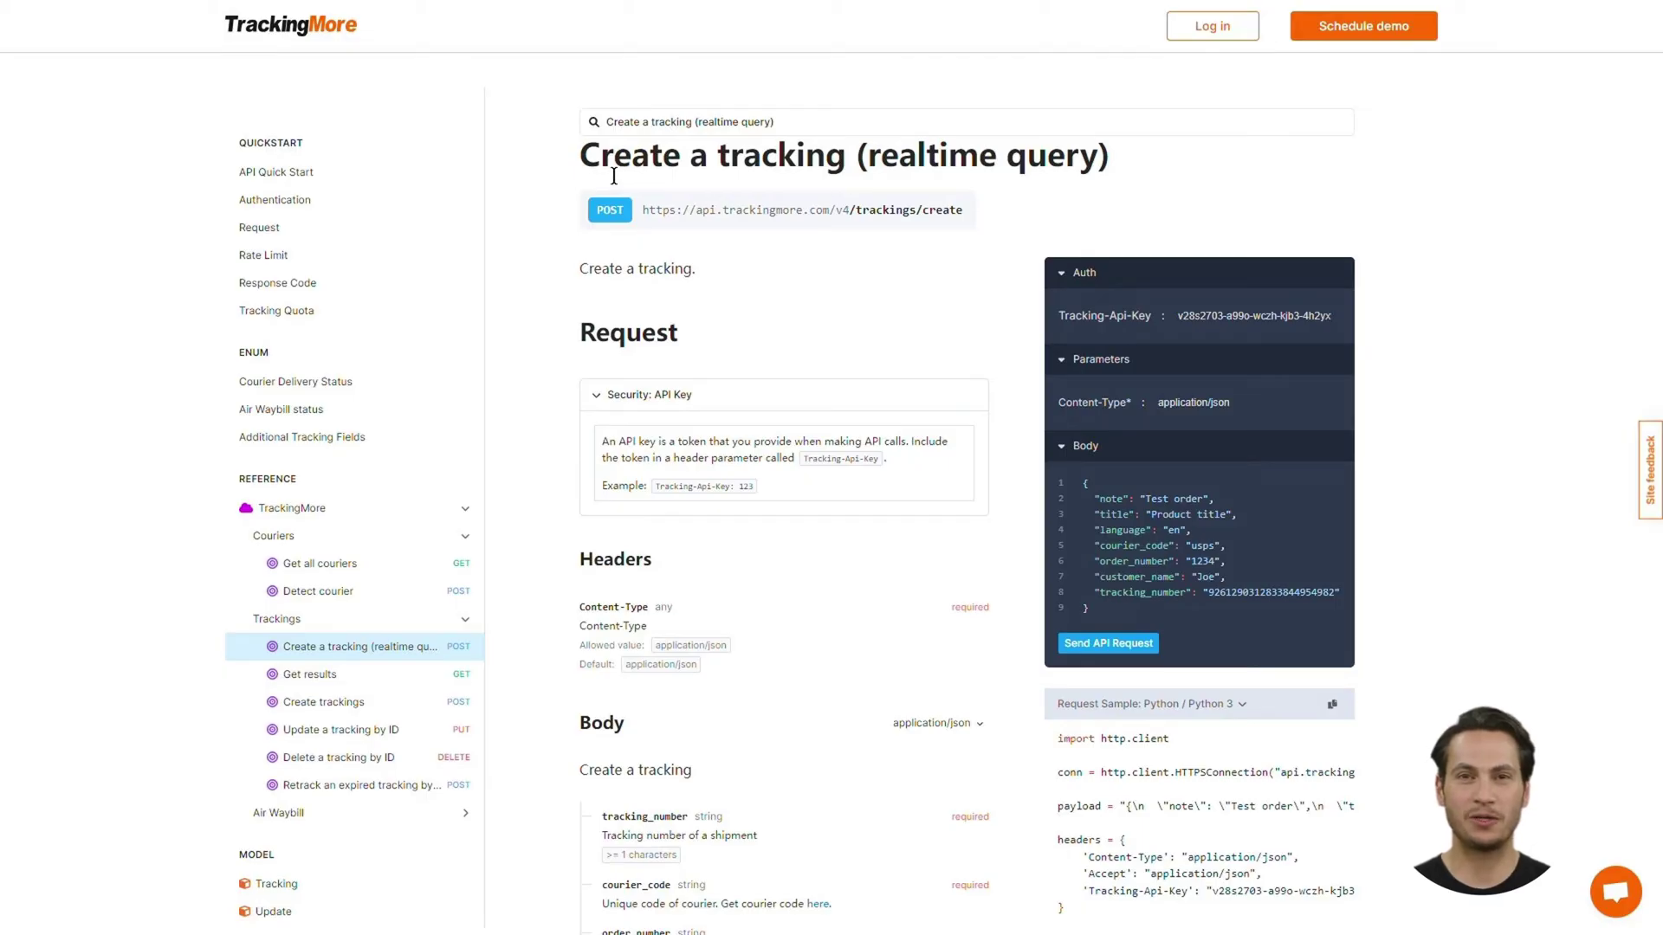
{"action": "left_click_drag", "start_coordinate": [593, 175], "coordinate": [847, 178]}
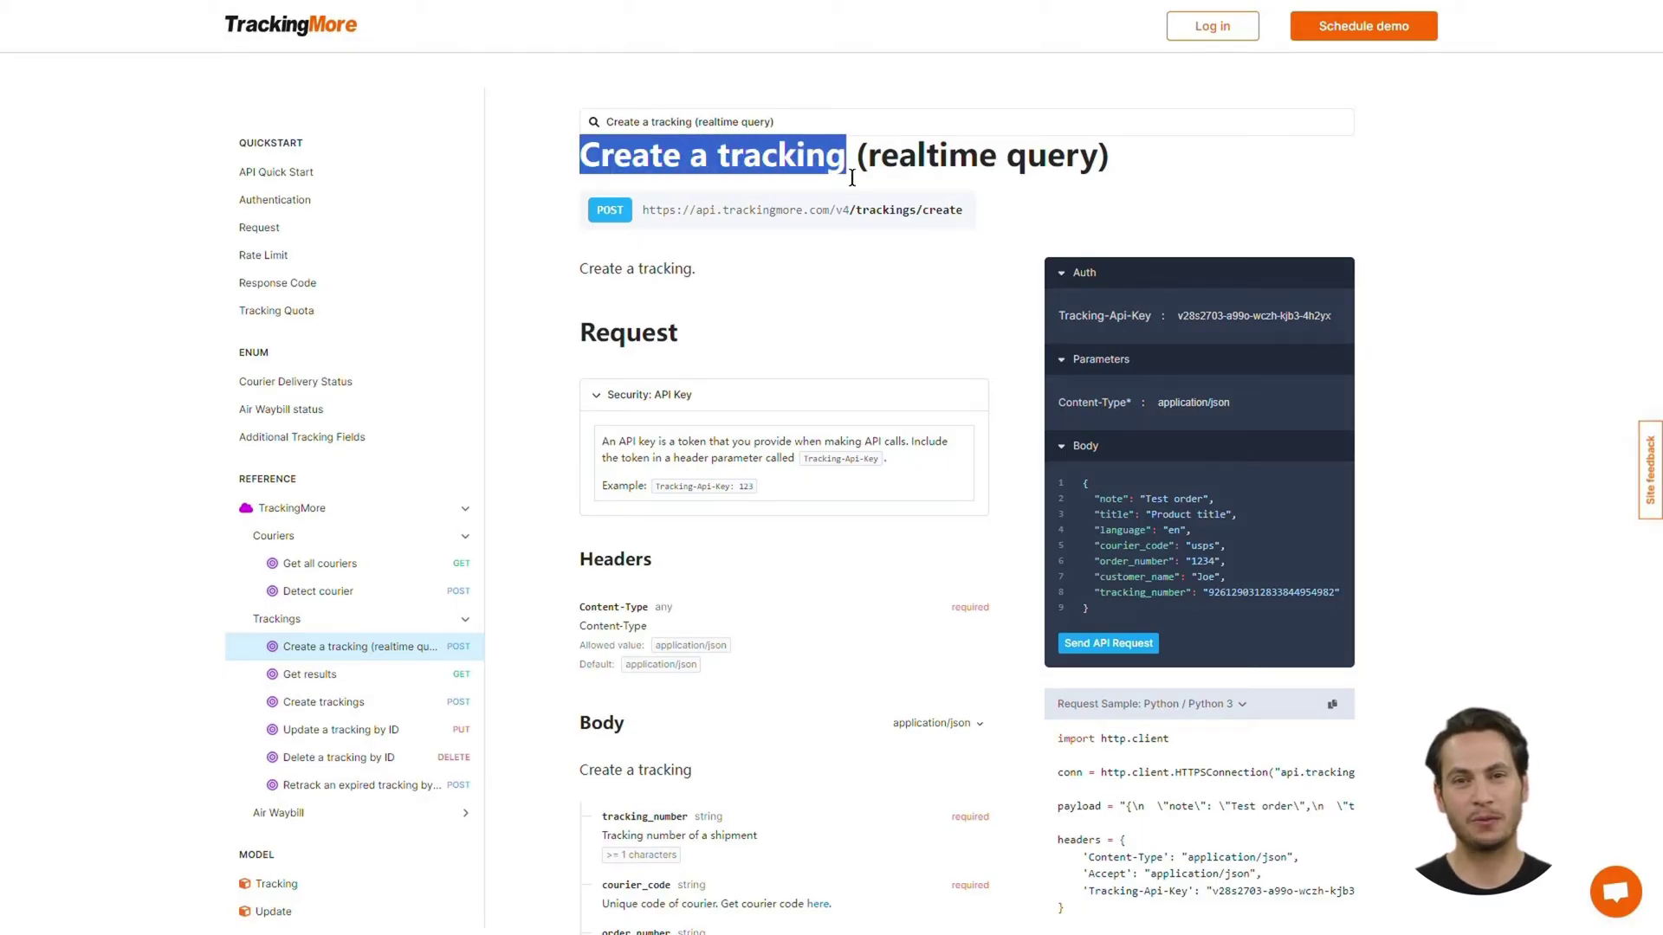
{"action": "left_click", "coordinate": [856, 177]}
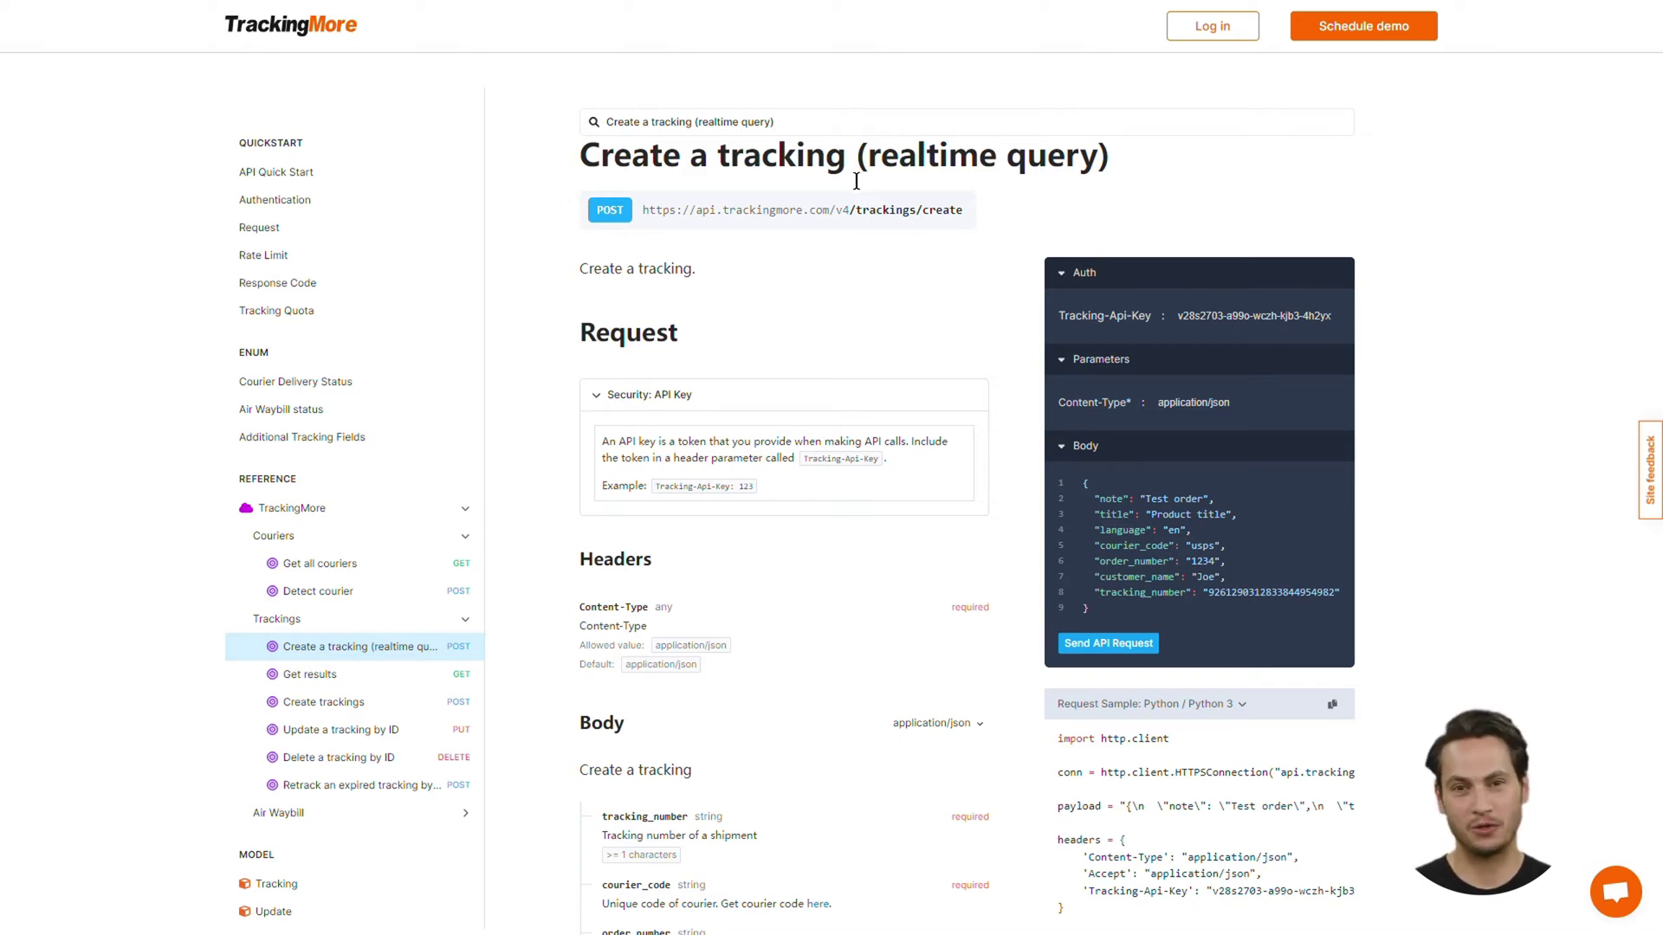
{"action": "left_click", "coordinate": [323, 702]}
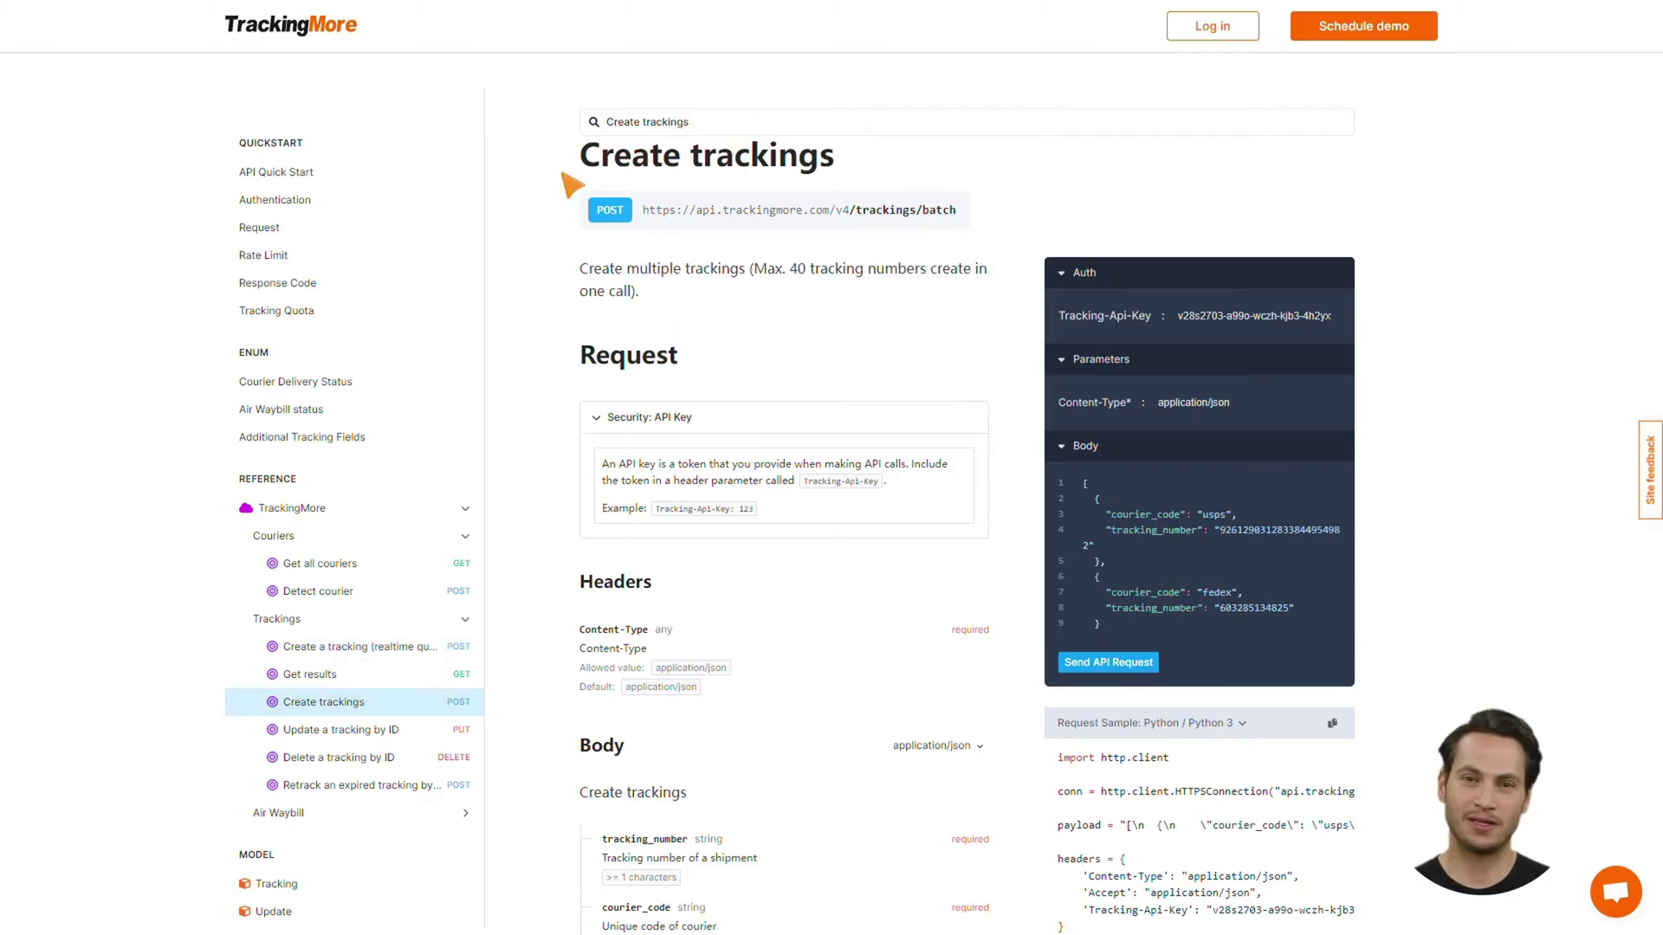
{"action": "left_click_drag", "start_coordinate": [582, 163], "coordinate": [846, 174]}
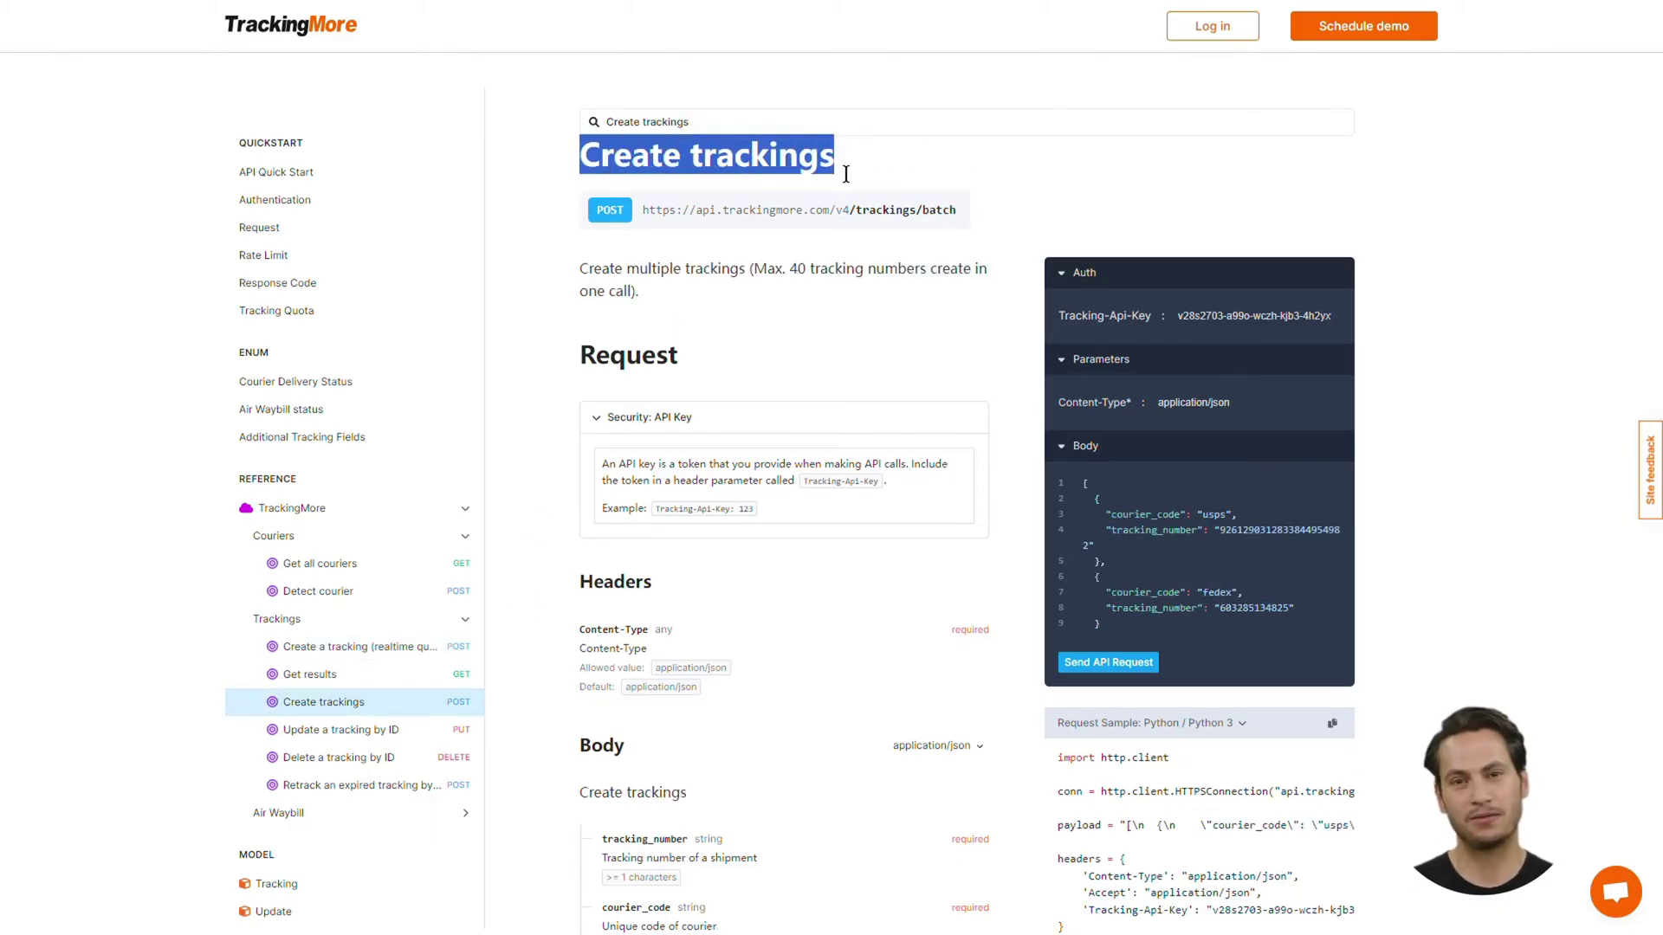
{"action": "left_click", "coordinate": [847, 174]}
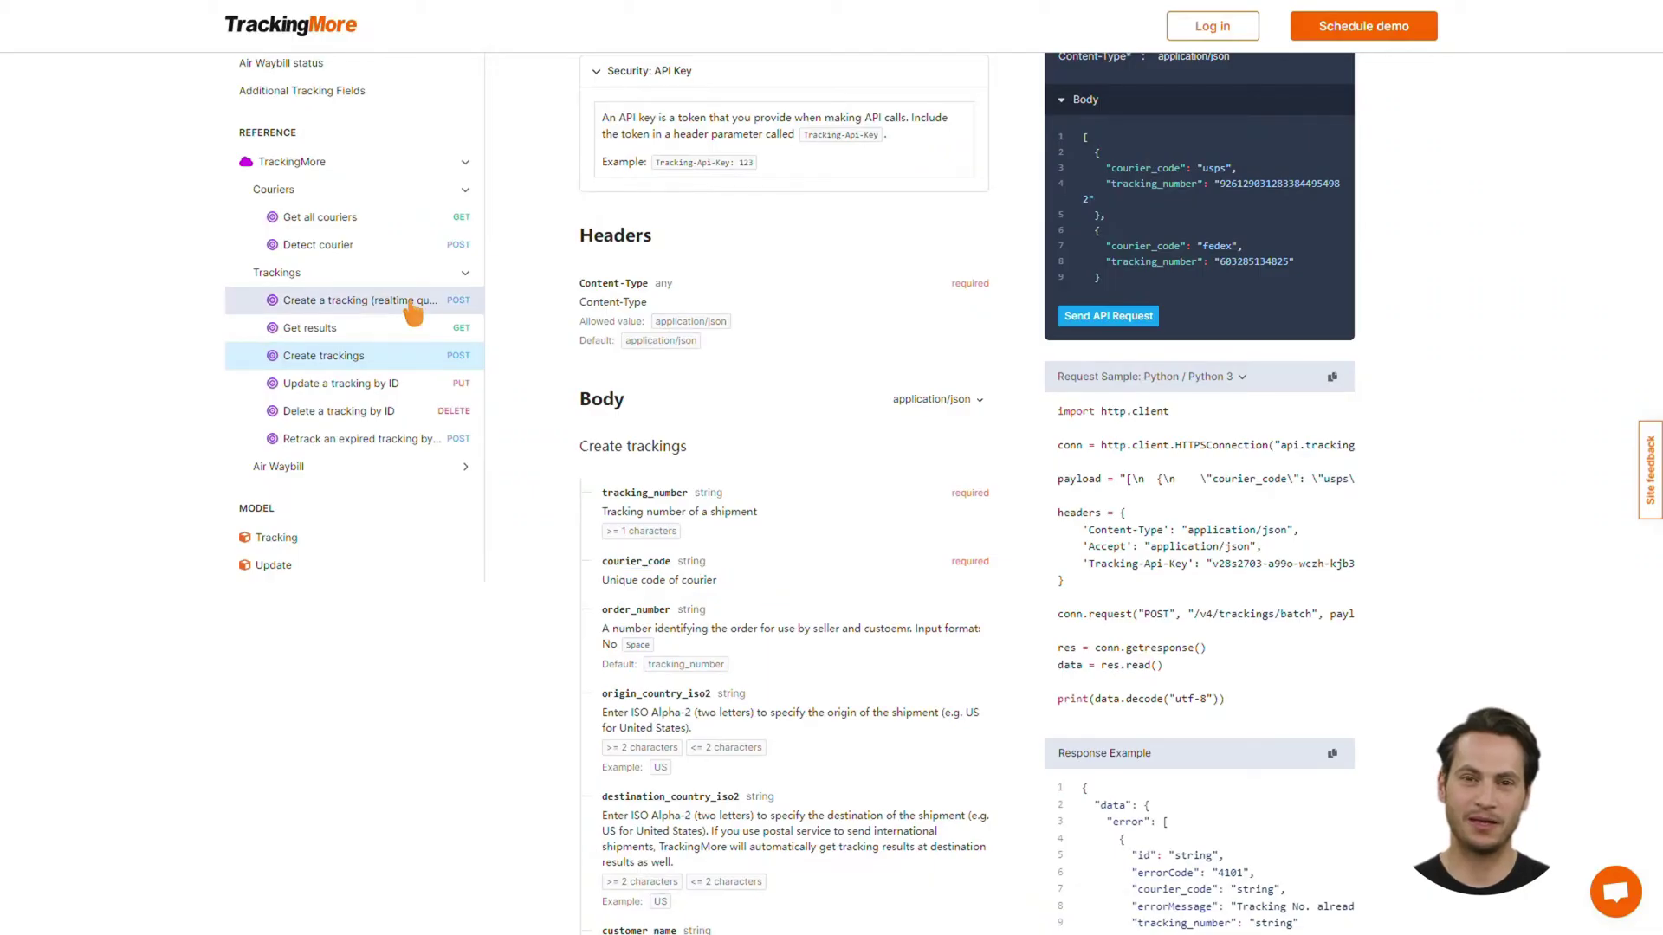
{"action": "left_click", "coordinate": [412, 305]}
{"action": "scroll", "coordinate": [672, 594], "scroll_direction": "down", "scroll_amount": 5}
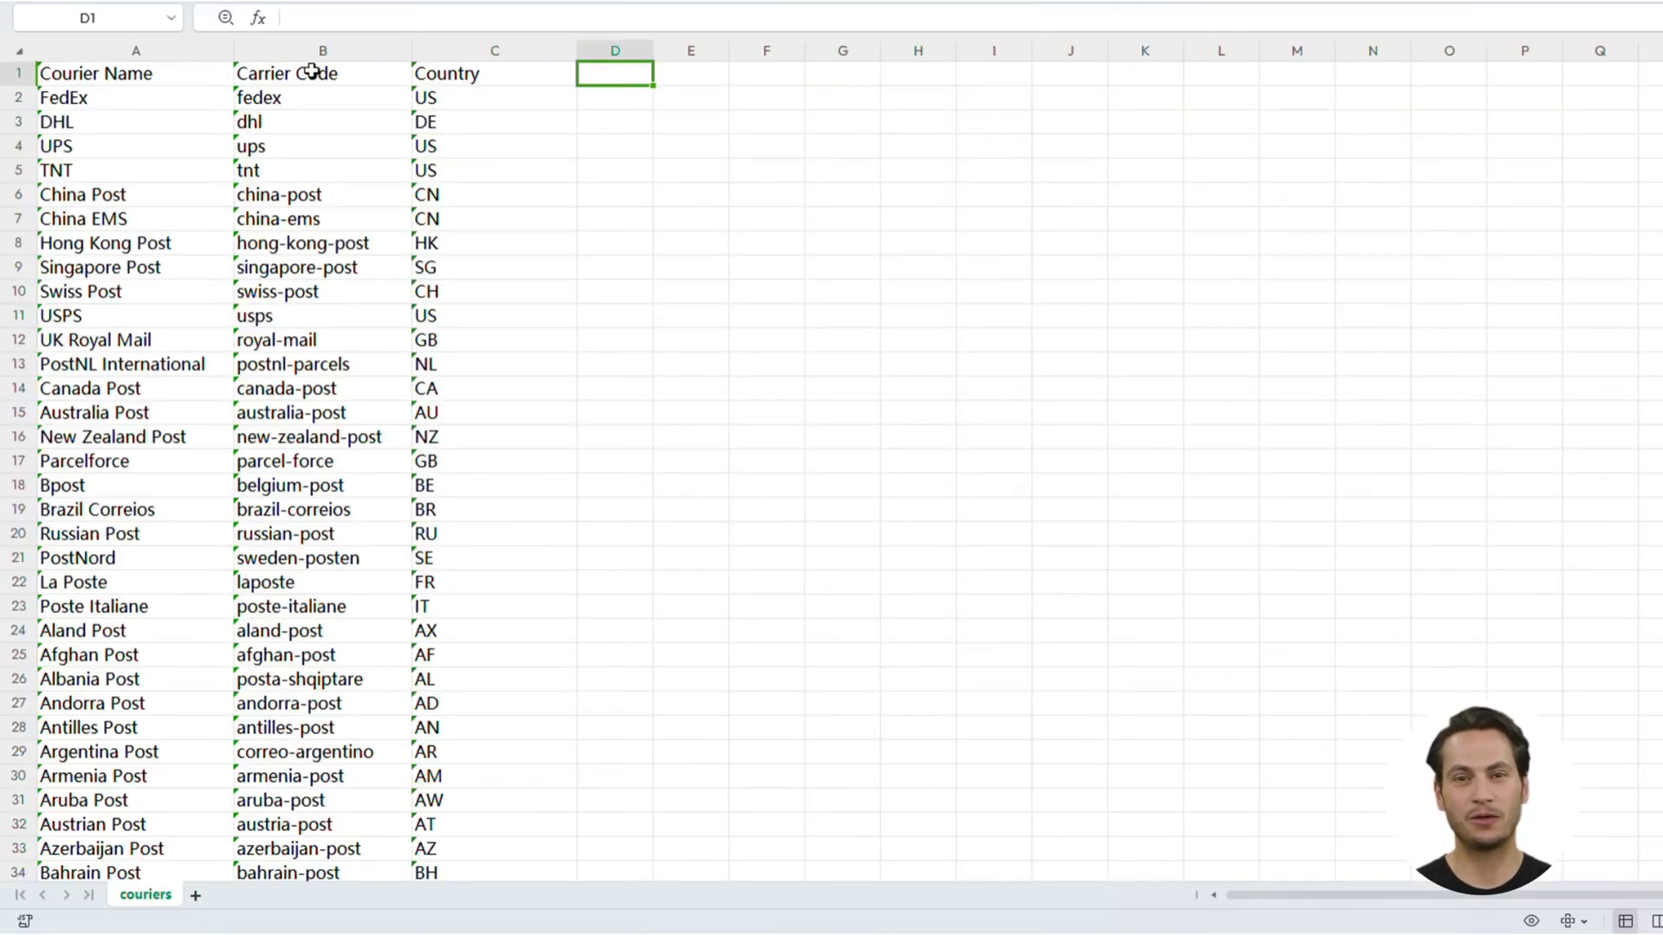
Select the Carrier Code column B to see its 1206-entry count
{"action": "left_click", "coordinate": [321, 85]}
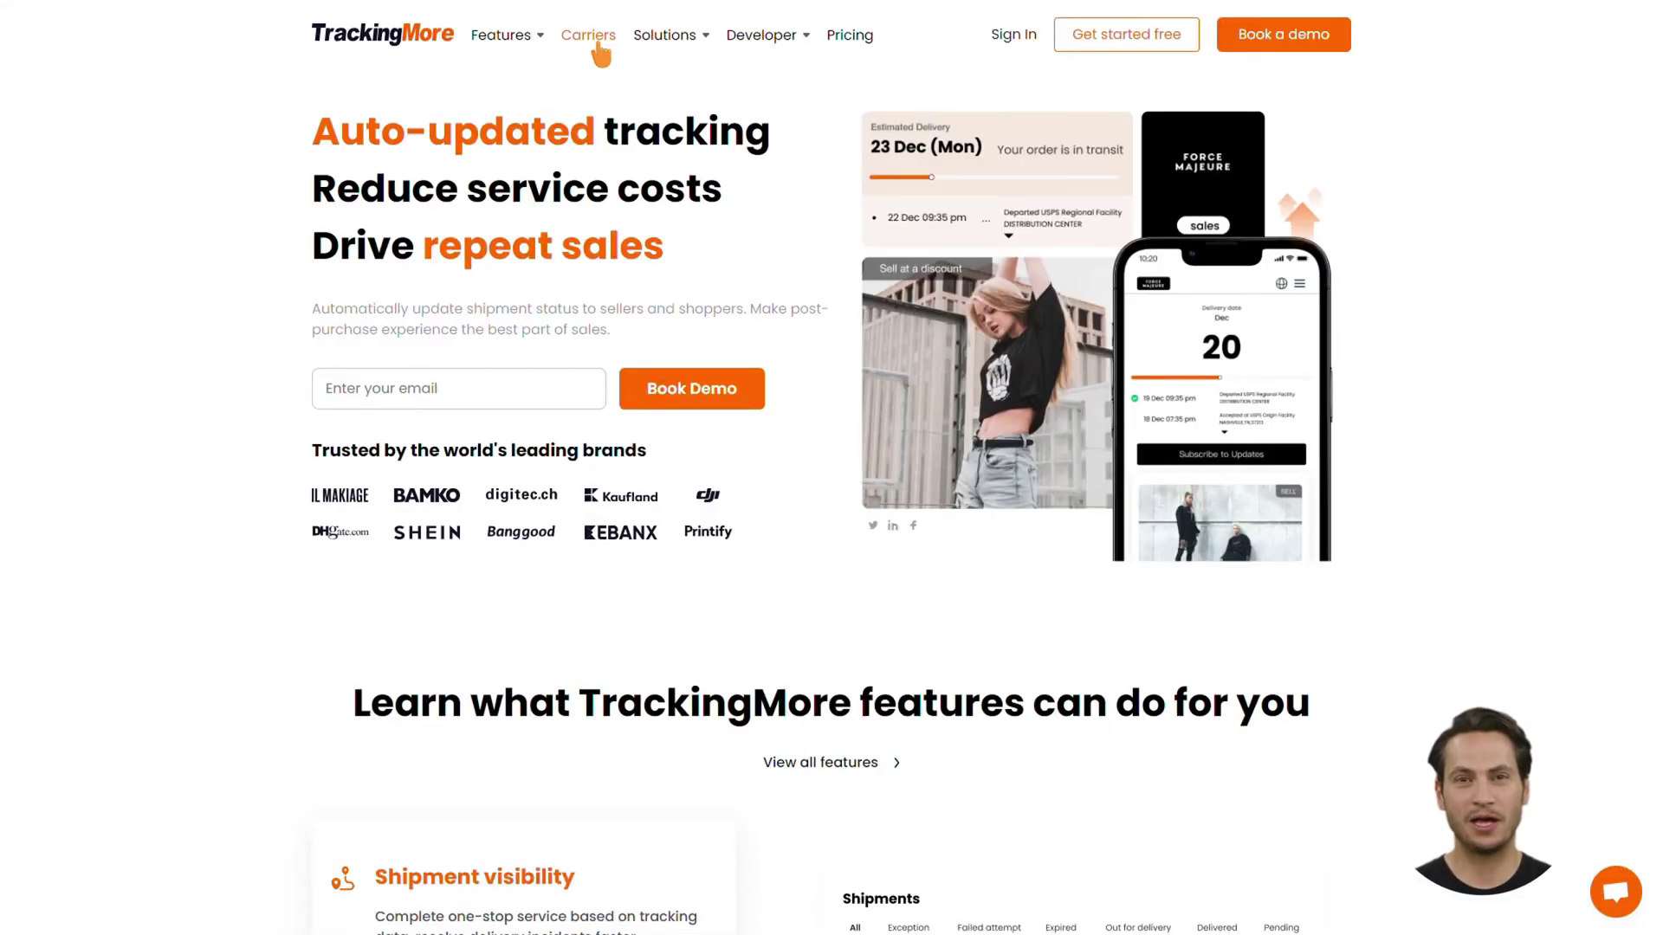
Search carriers for 'dhl', visit DHL Parcel UK's tracking site, and mark dhl-uk in the sheet
{"action": "left_click", "coordinate": [589, 36]}
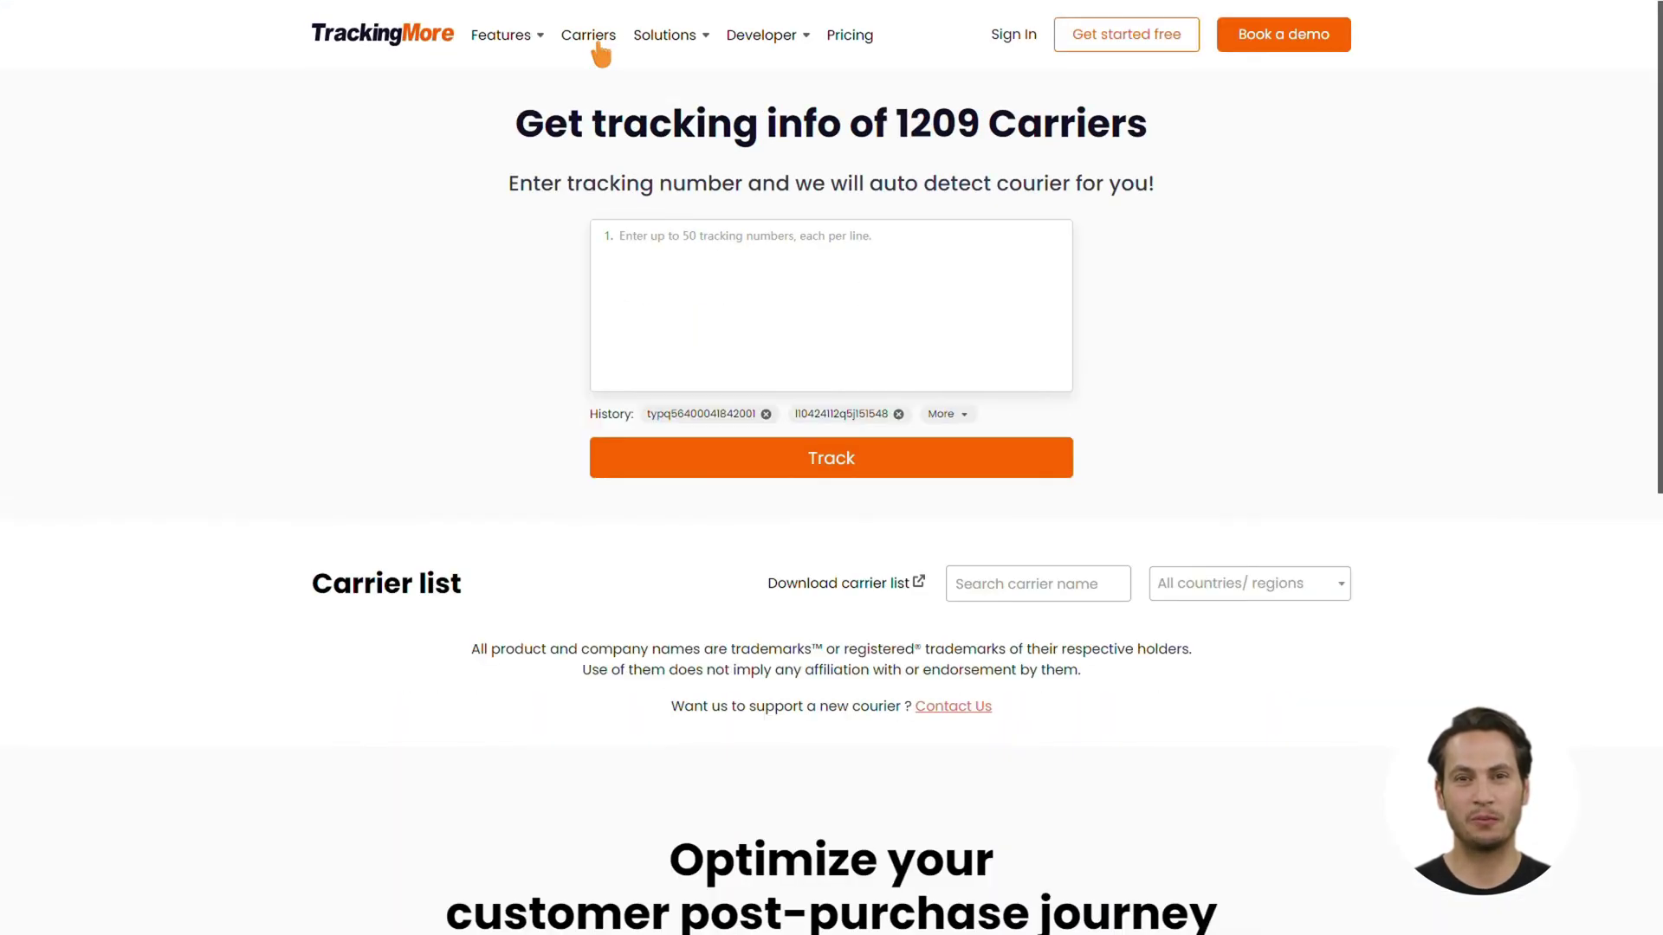
{"action": "left_click", "coordinate": [1003, 602]}
{"action": "type", "text": "dhl"}
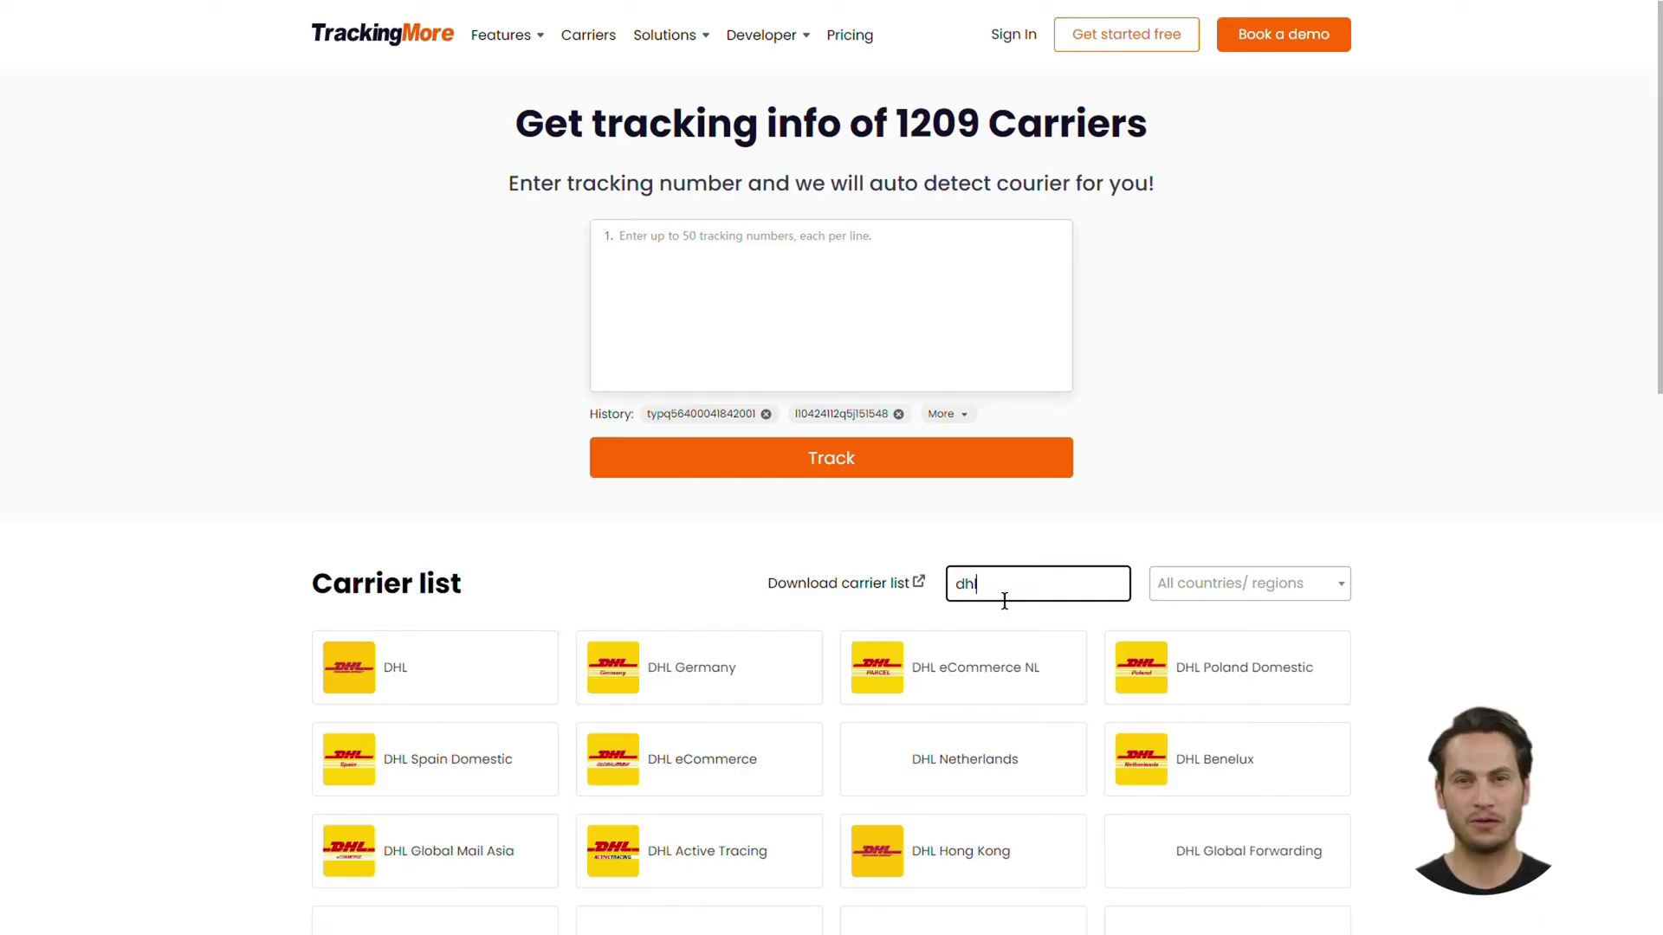
{"action": "scroll", "coordinate": [438, 779], "scroll_direction": "down", "scroll_amount": 2}
{"action": "left_click", "coordinate": [438, 787]}
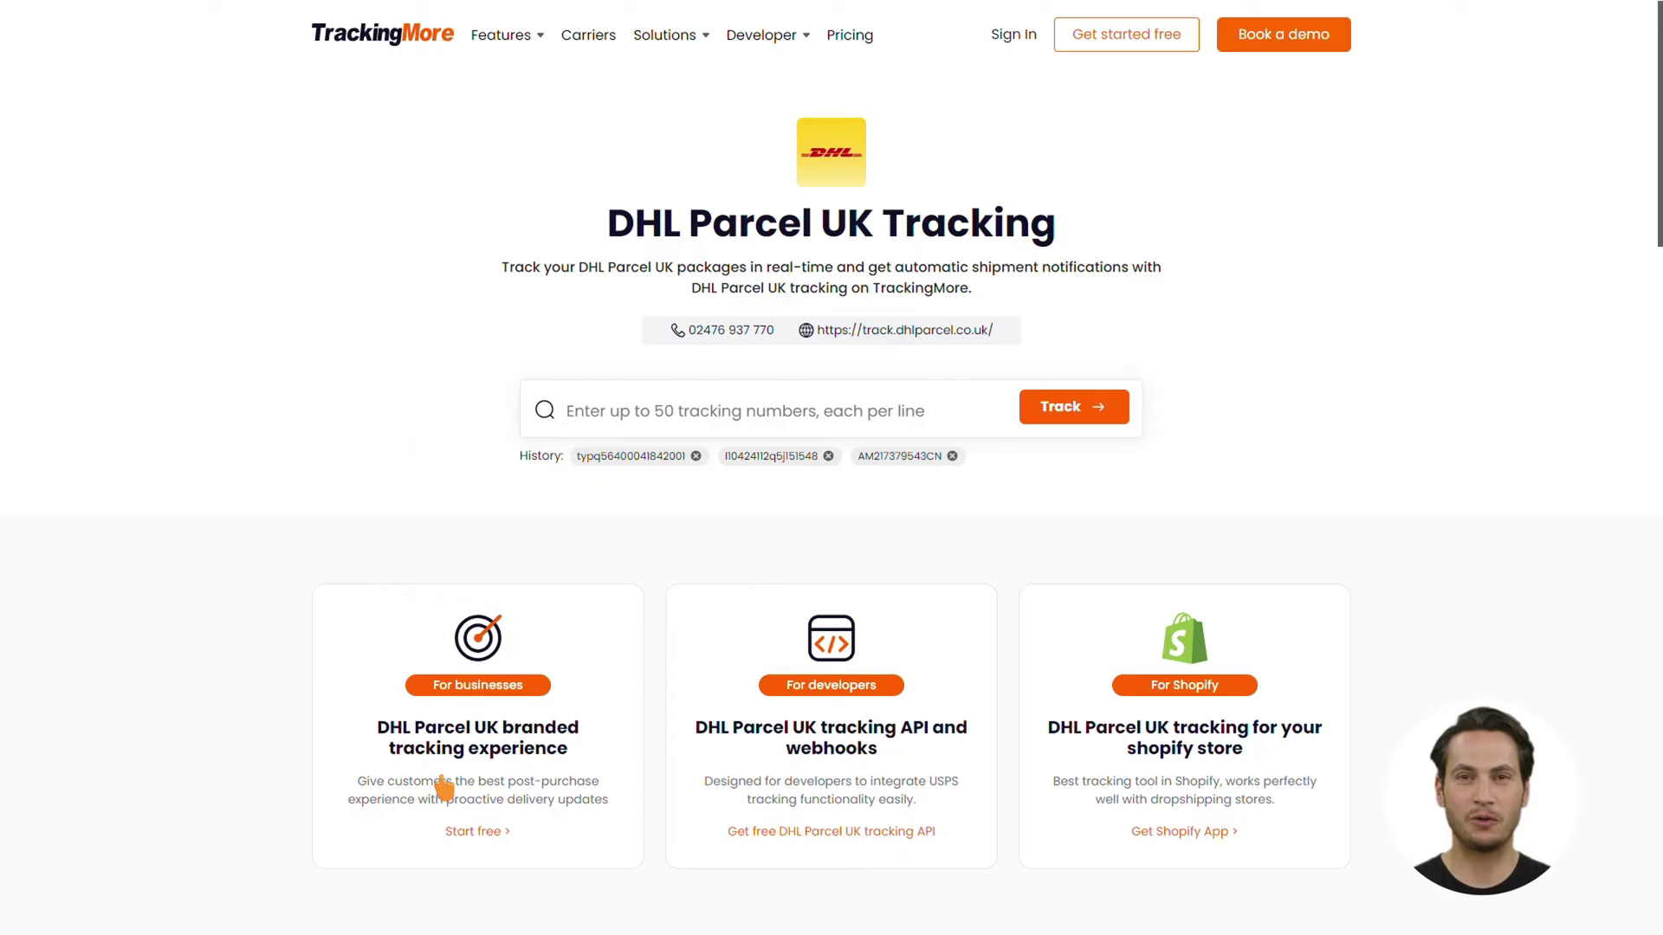
{"action": "left_click", "coordinate": [920, 331]}
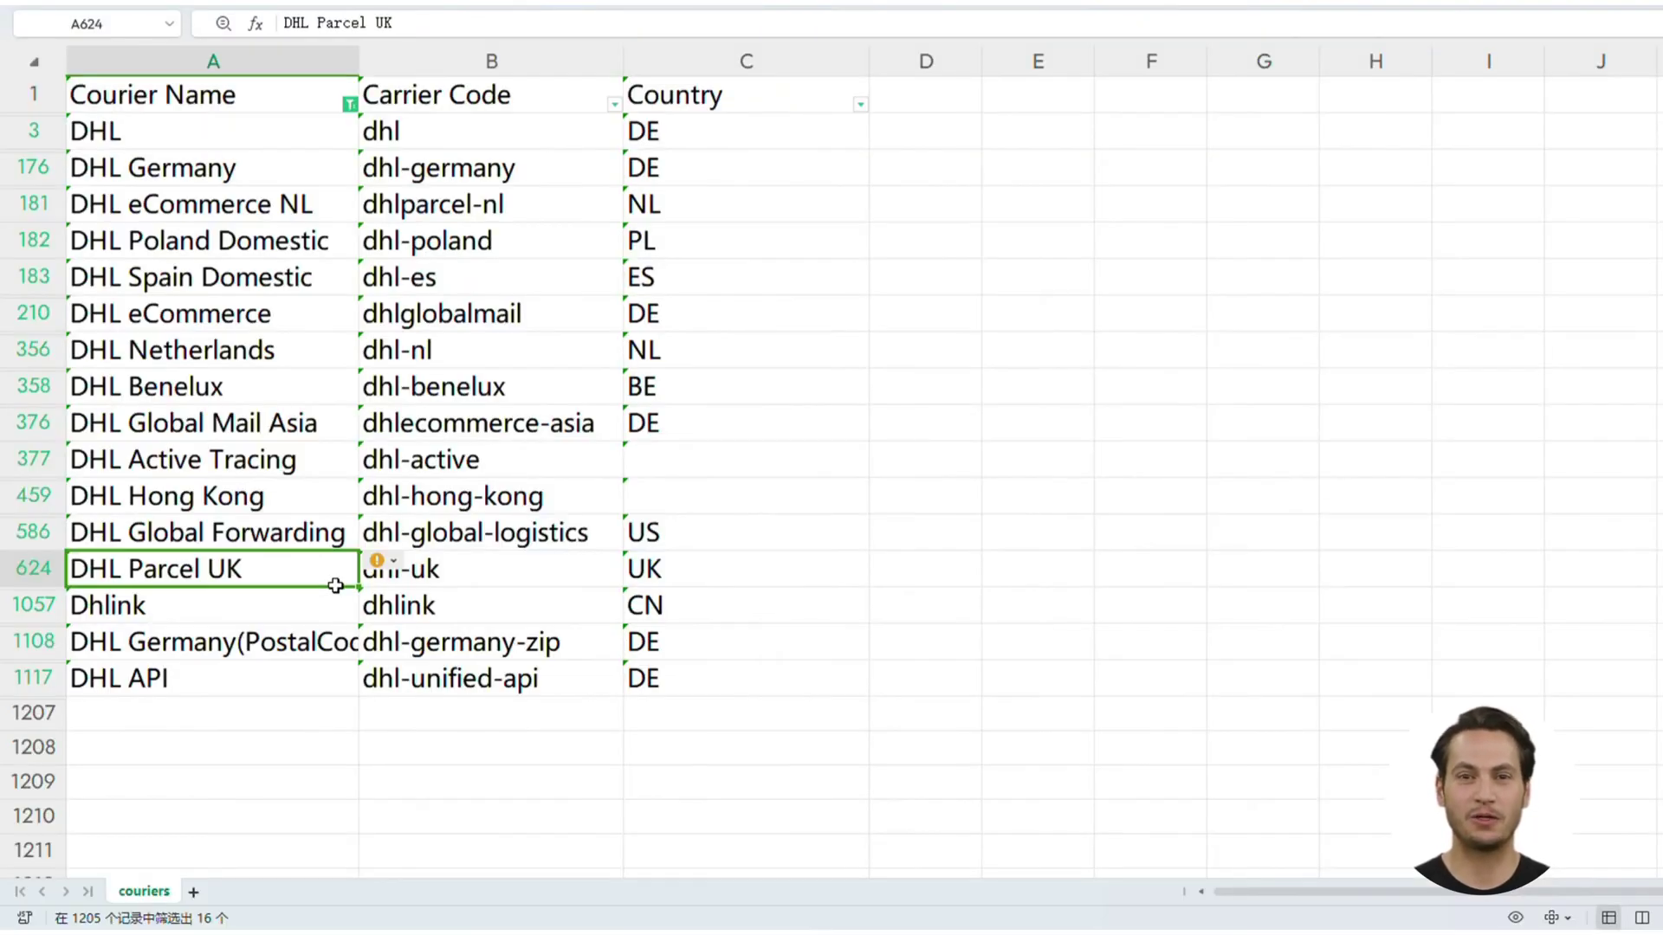
{"action": "left_click", "coordinate": [377, 580]}
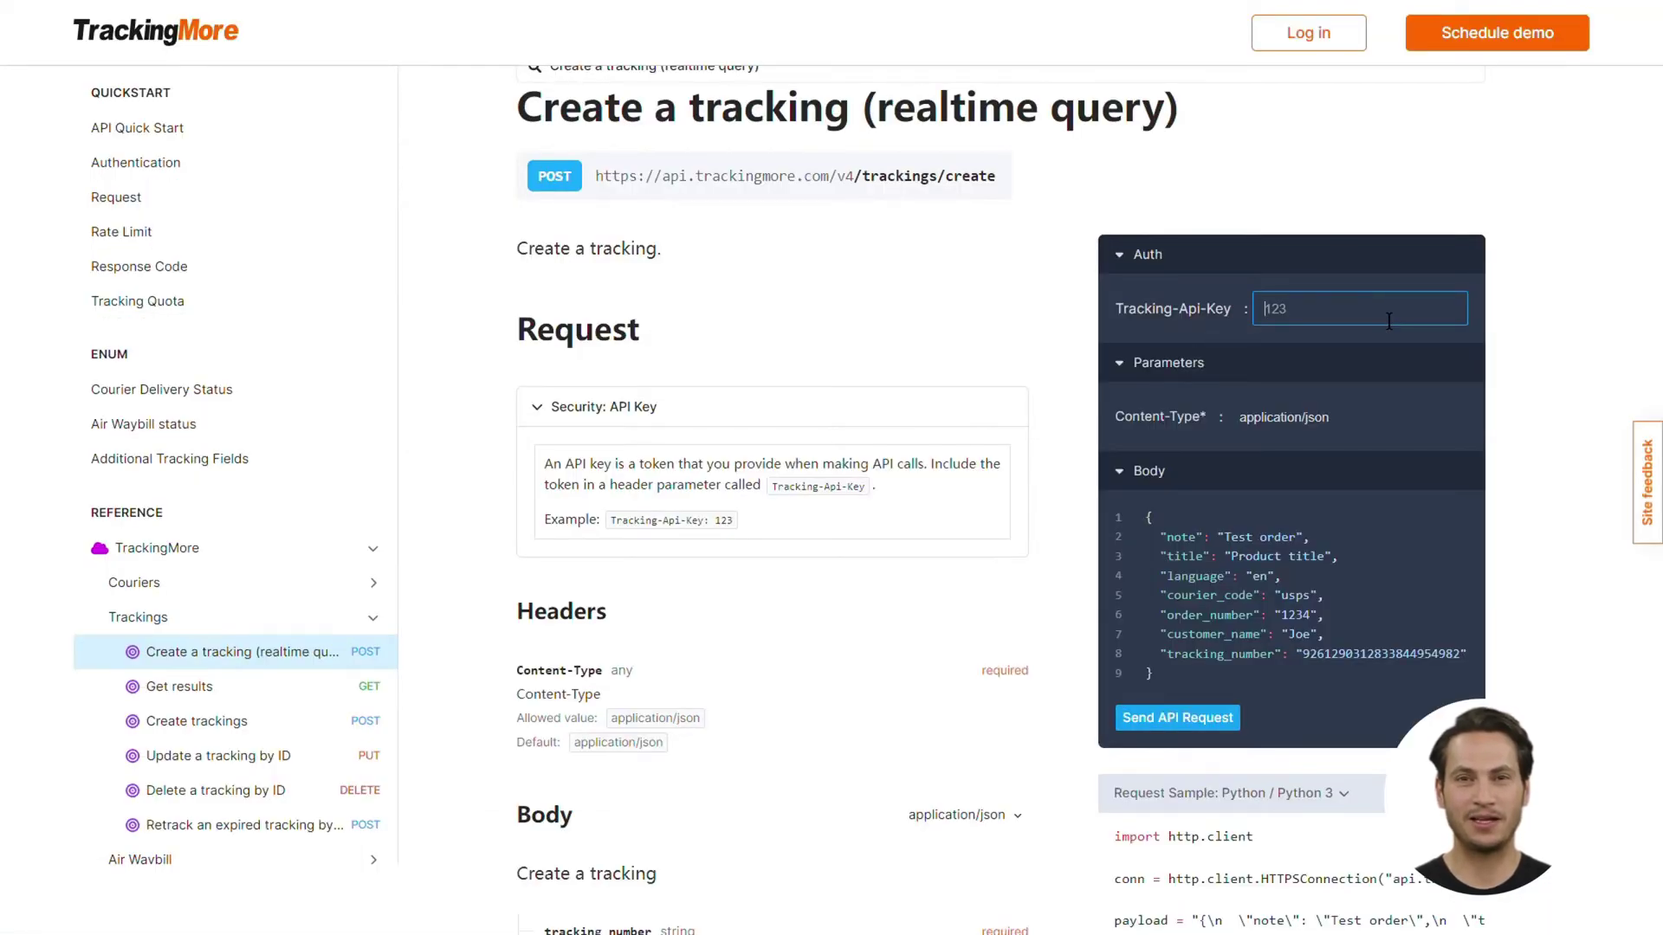
{"action": "key", "text": "ctrl+v"}
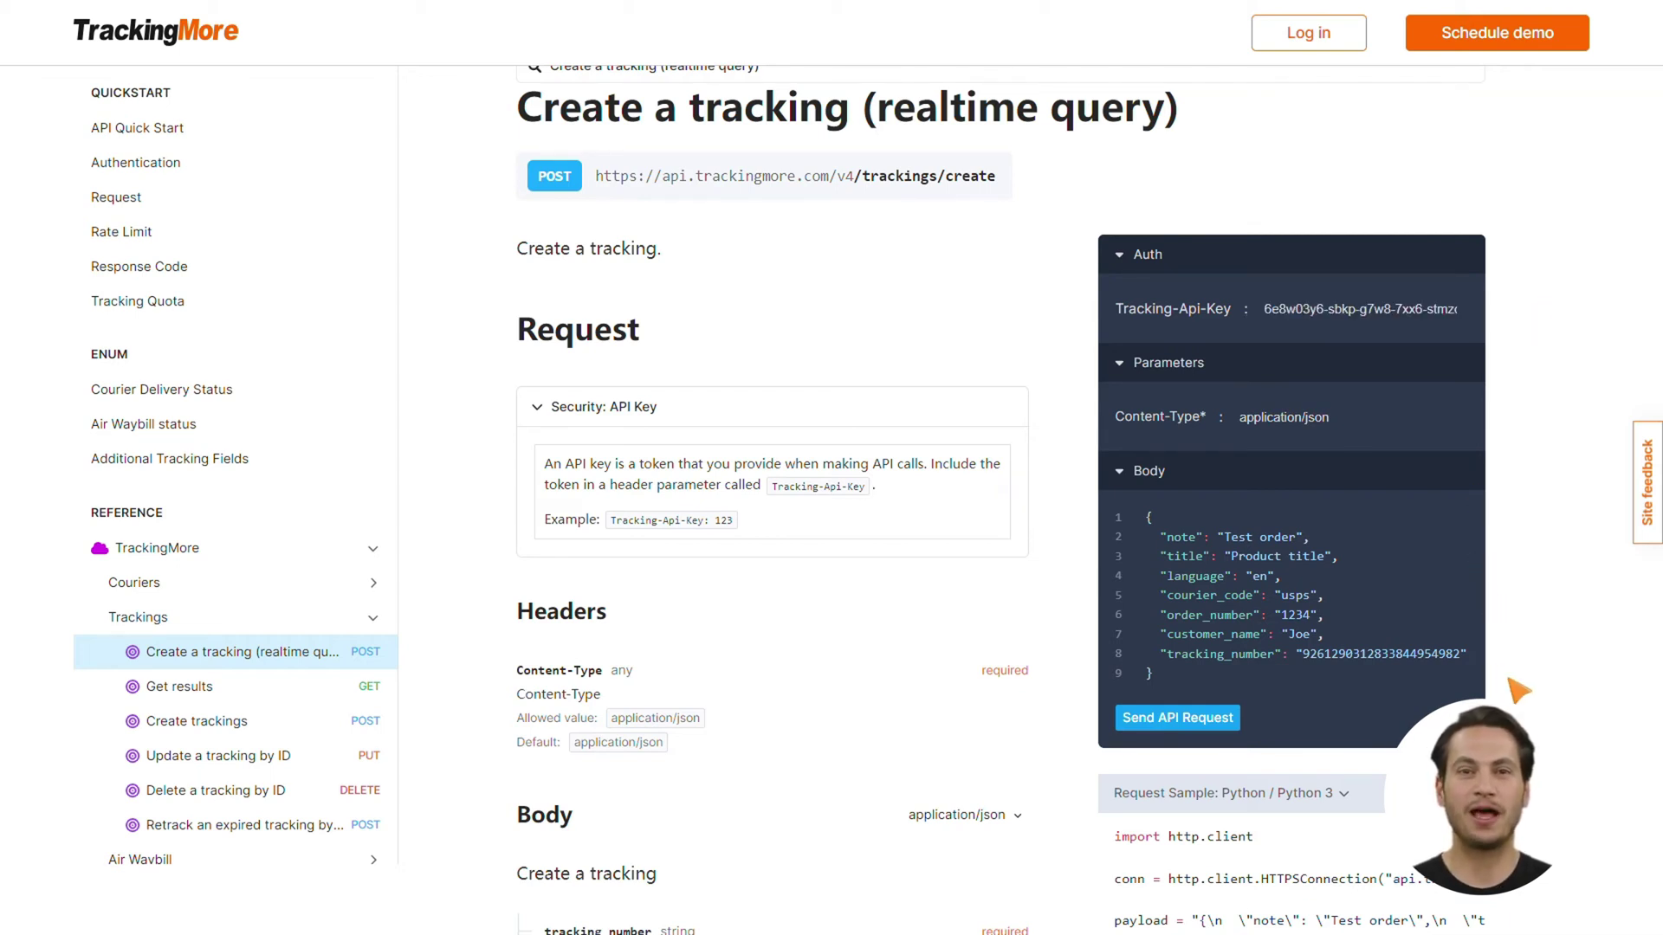
{"action": "left_click_drag", "start_coordinate": [1303, 667], "coordinate": [1464, 667]}
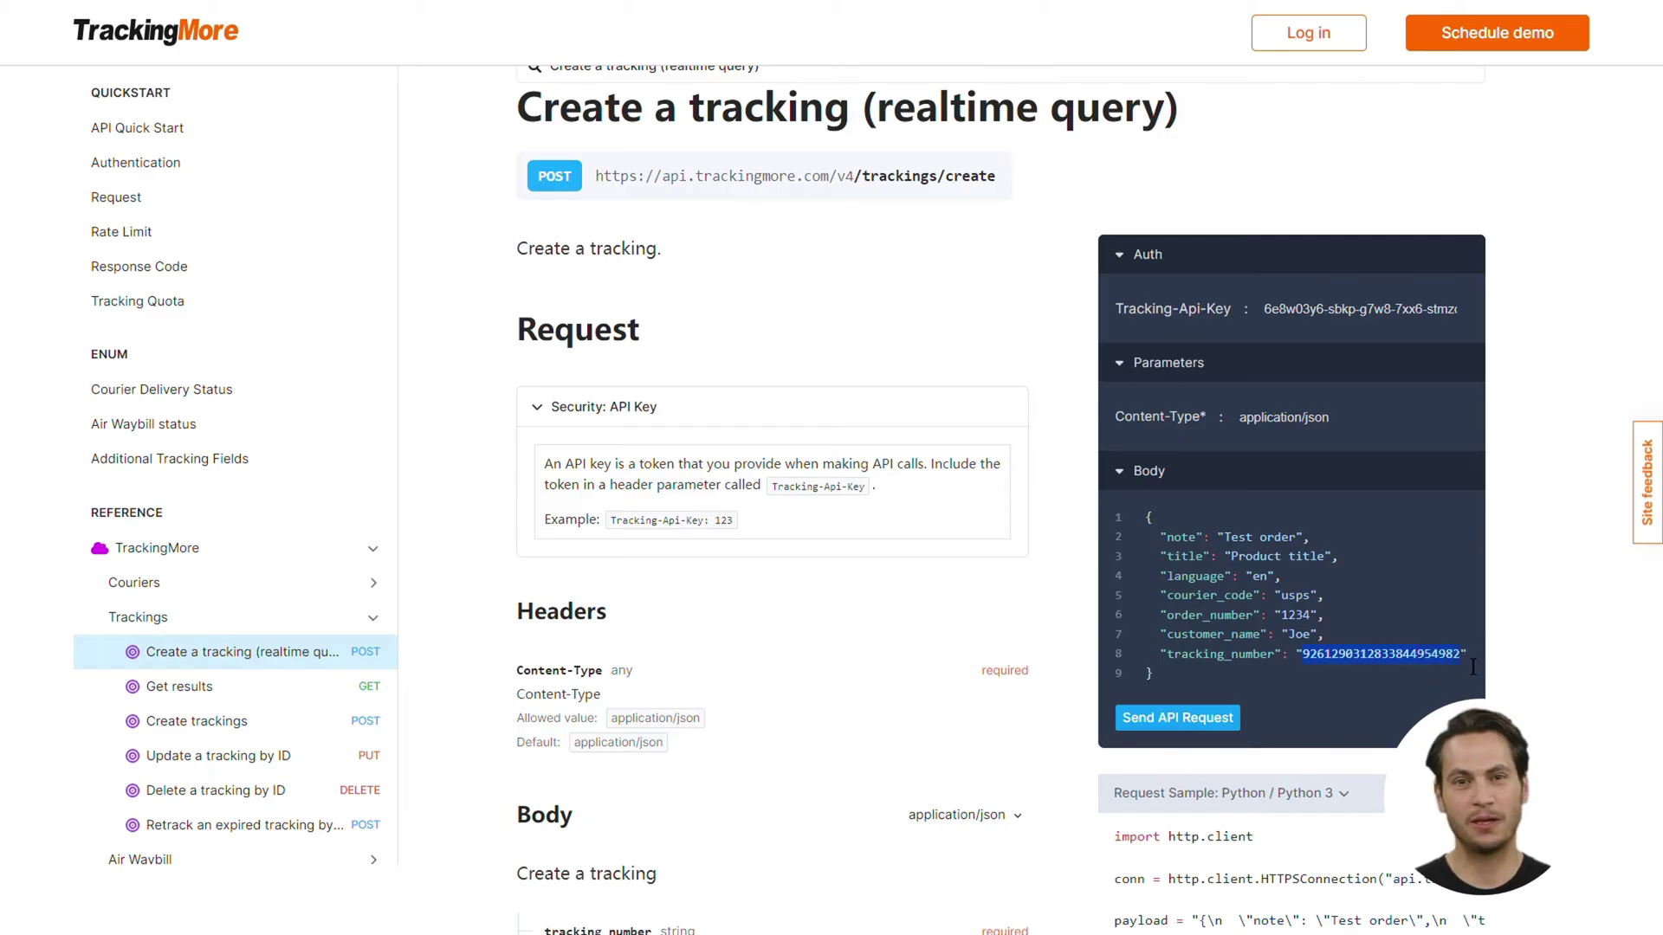
{"action": "key", "text": "ctrl+v"}
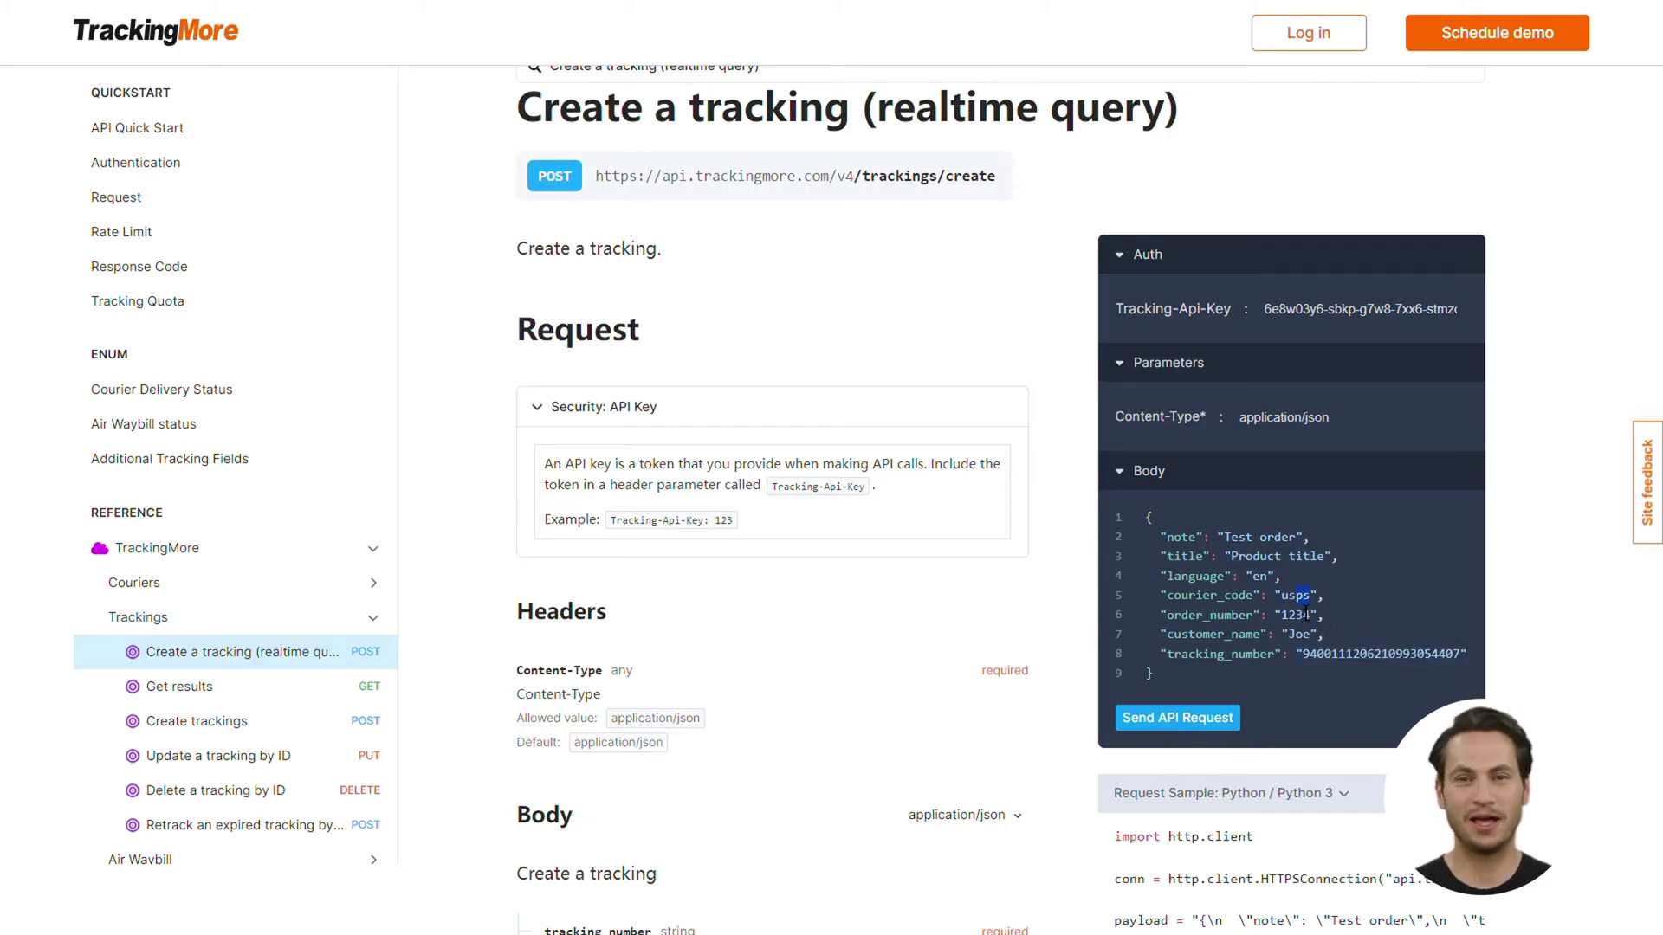
{"action": "left_click_drag", "start_coordinate": [1306, 615], "coordinate": [1325, 639]}
{"action": "key", "text": "BackSpace"}
{"action": "left_click_drag", "start_coordinate": [1282, 576], "coordinate": [1149, 555]}
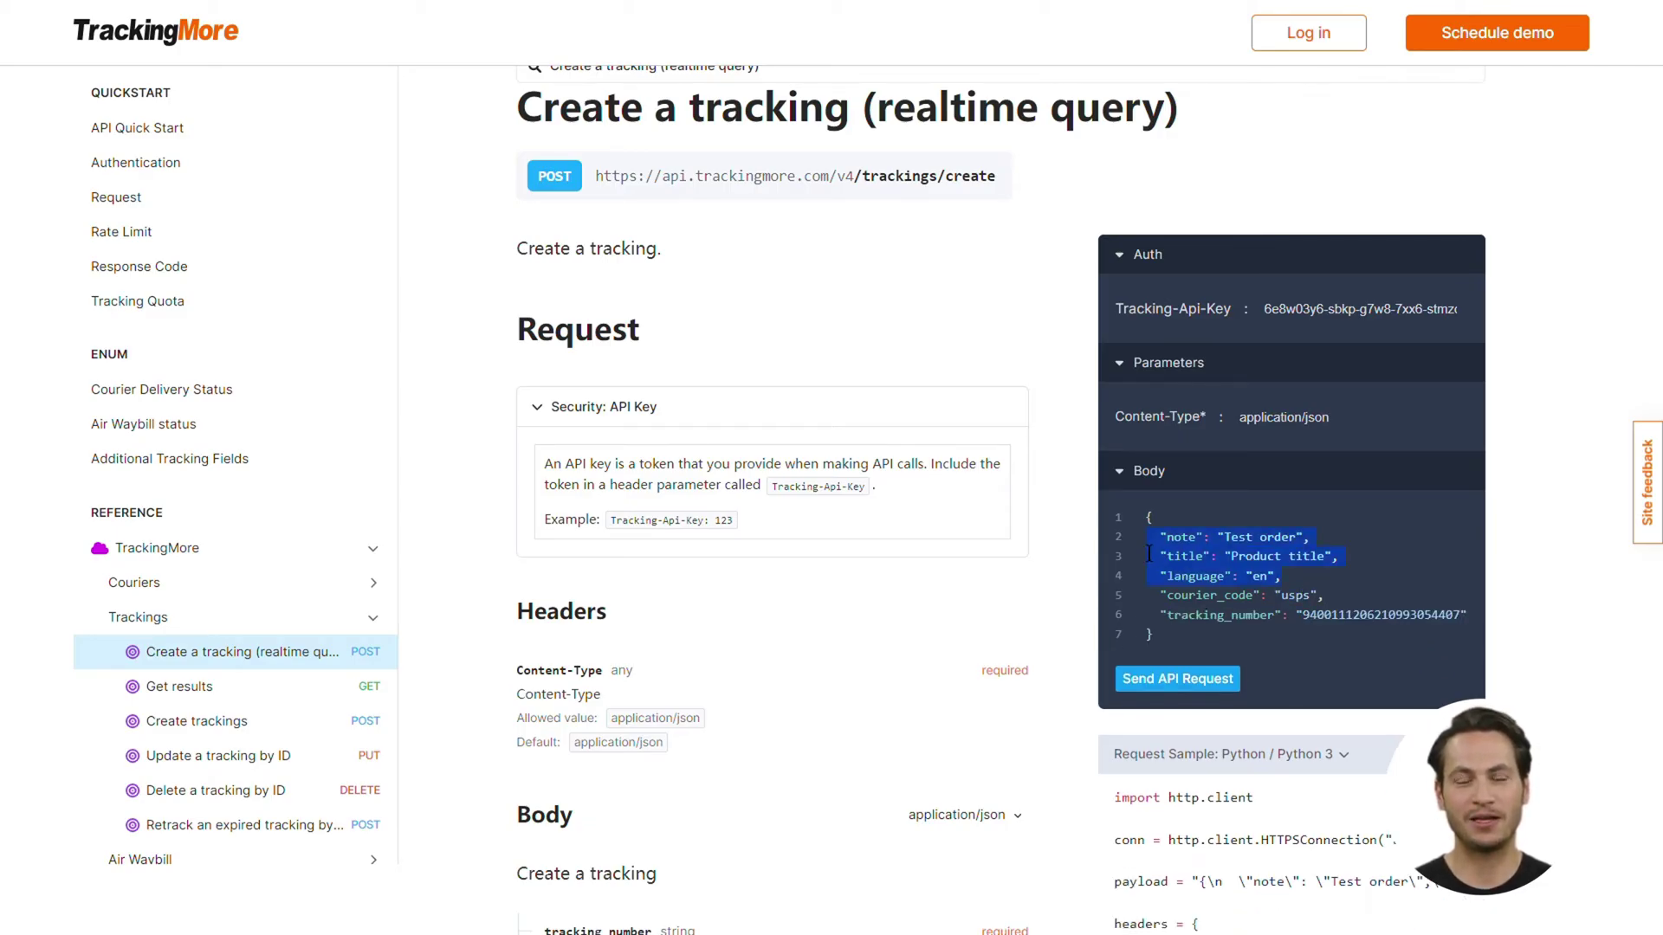
{"action": "key", "text": "BackSpace"}
Send the create-tracking request and review the 200 OK response
{"action": "left_click", "coordinate": [1194, 620]}
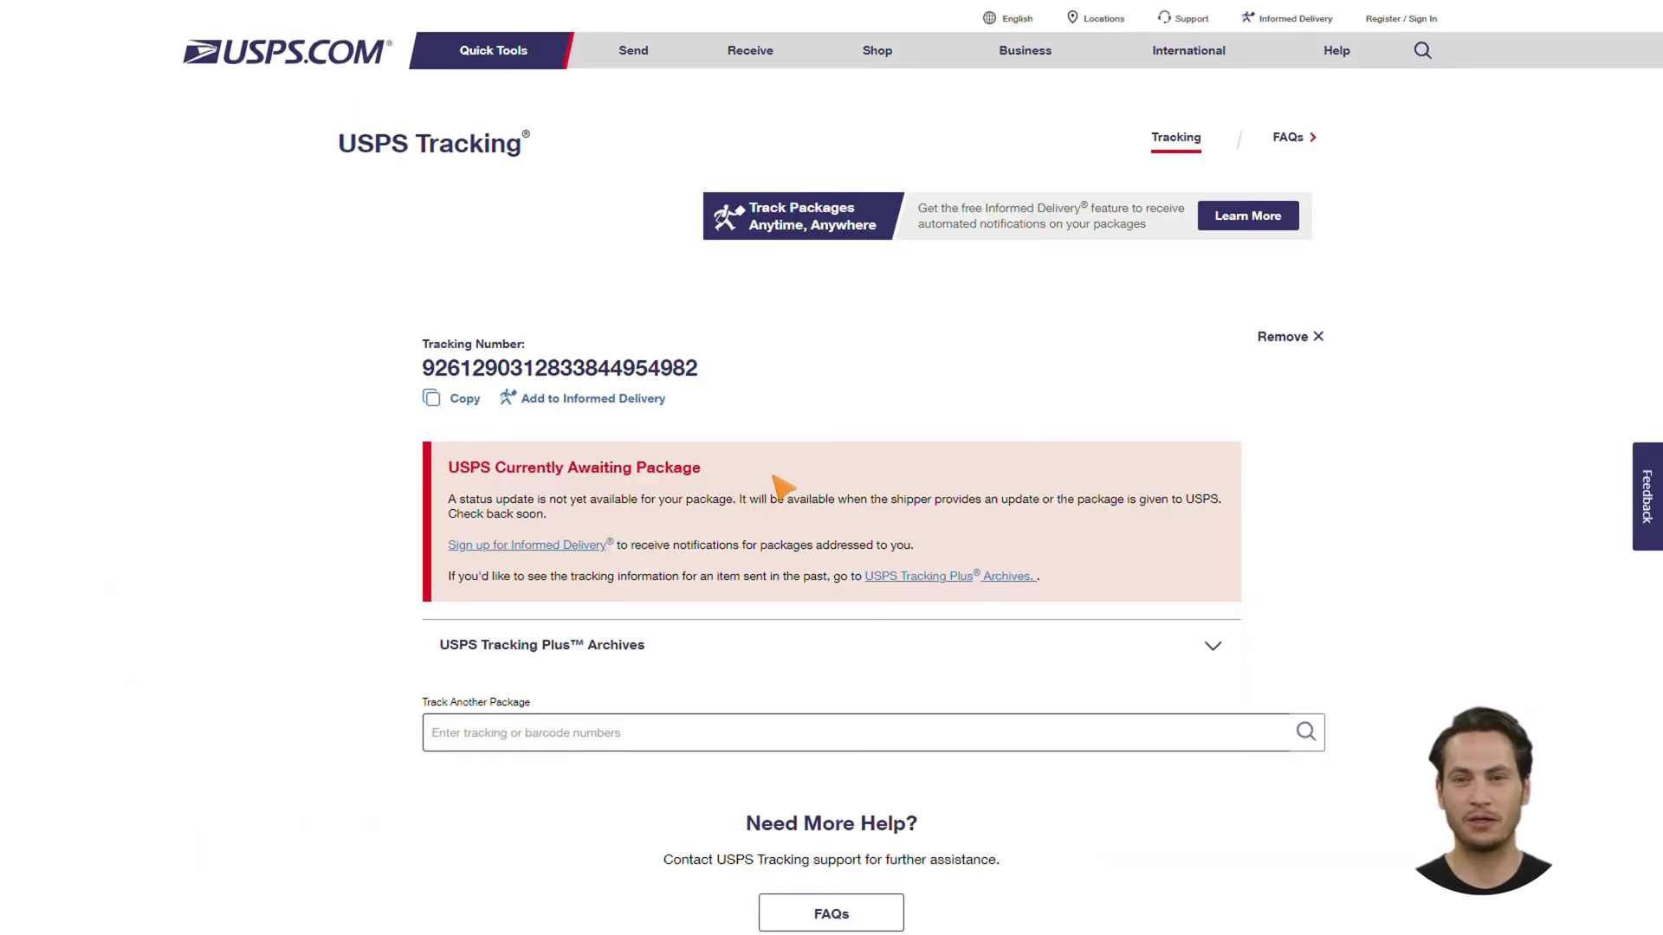
{"action": "scroll", "coordinate": [779, 487], "scroll_direction": "down", "scroll_amount": 4}
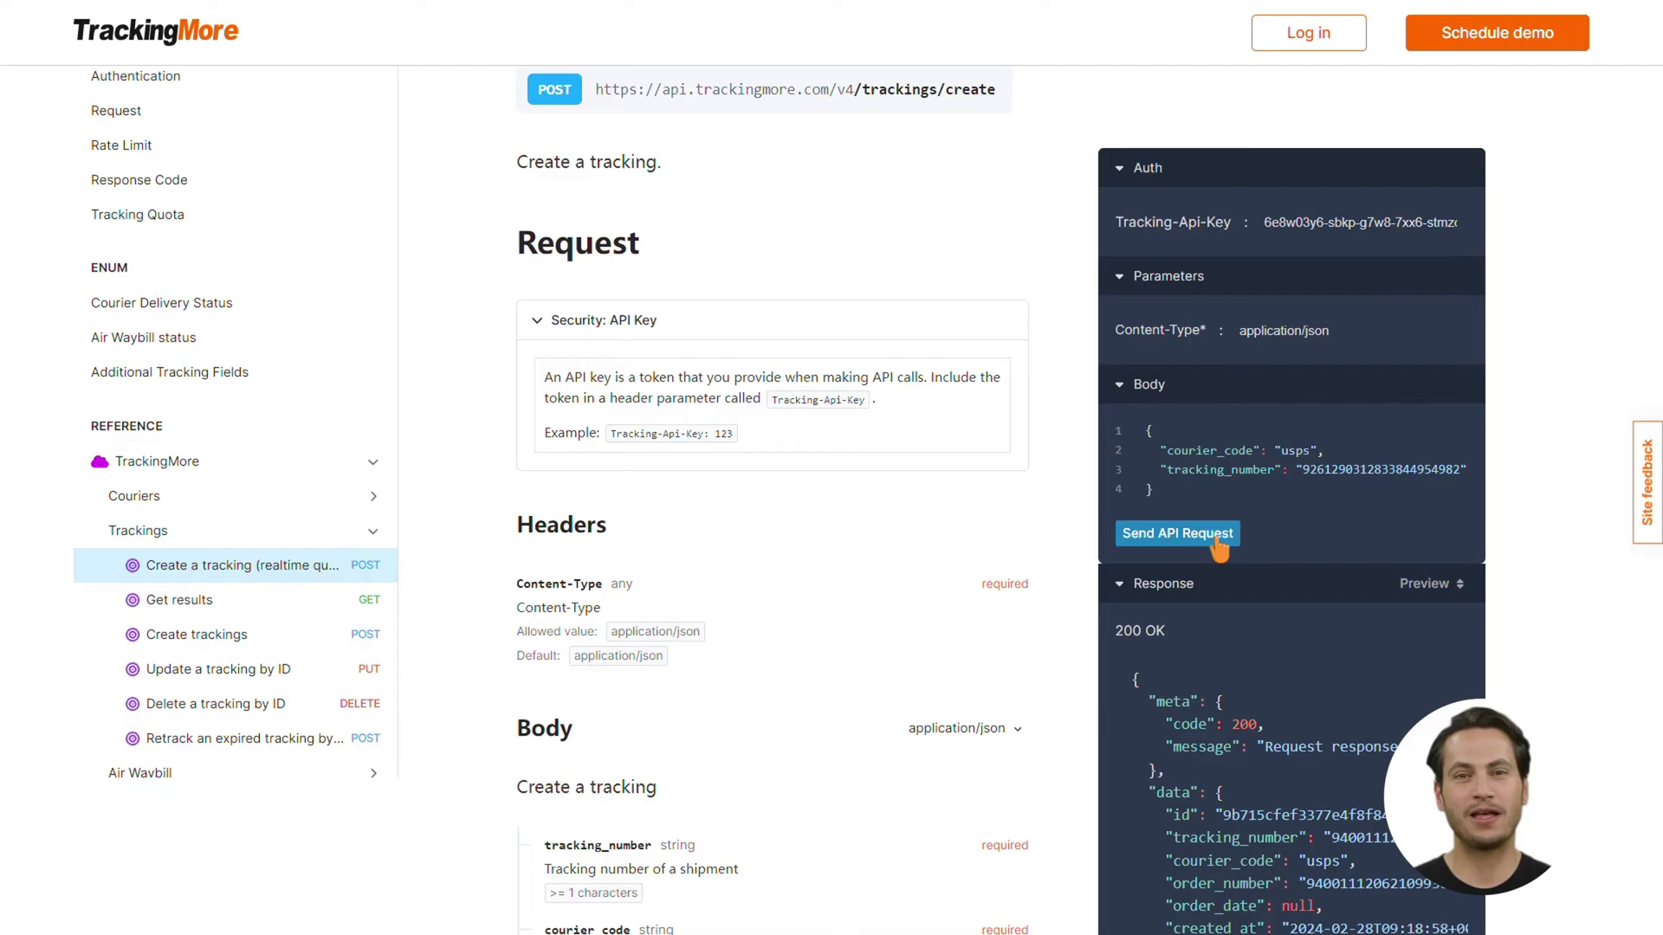
{"action": "left_click", "coordinate": [1219, 546]}
{"action": "scroll", "coordinate": [1222, 658], "scroll_direction": "down", "scroll_amount": 2}
{"action": "left_click_drag", "start_coordinate": [1332, 801], "coordinate": [1398, 801]}
{"action": "scroll", "coordinate": [1410, 724], "scroll_direction": "down", "scroll_amount": 1}
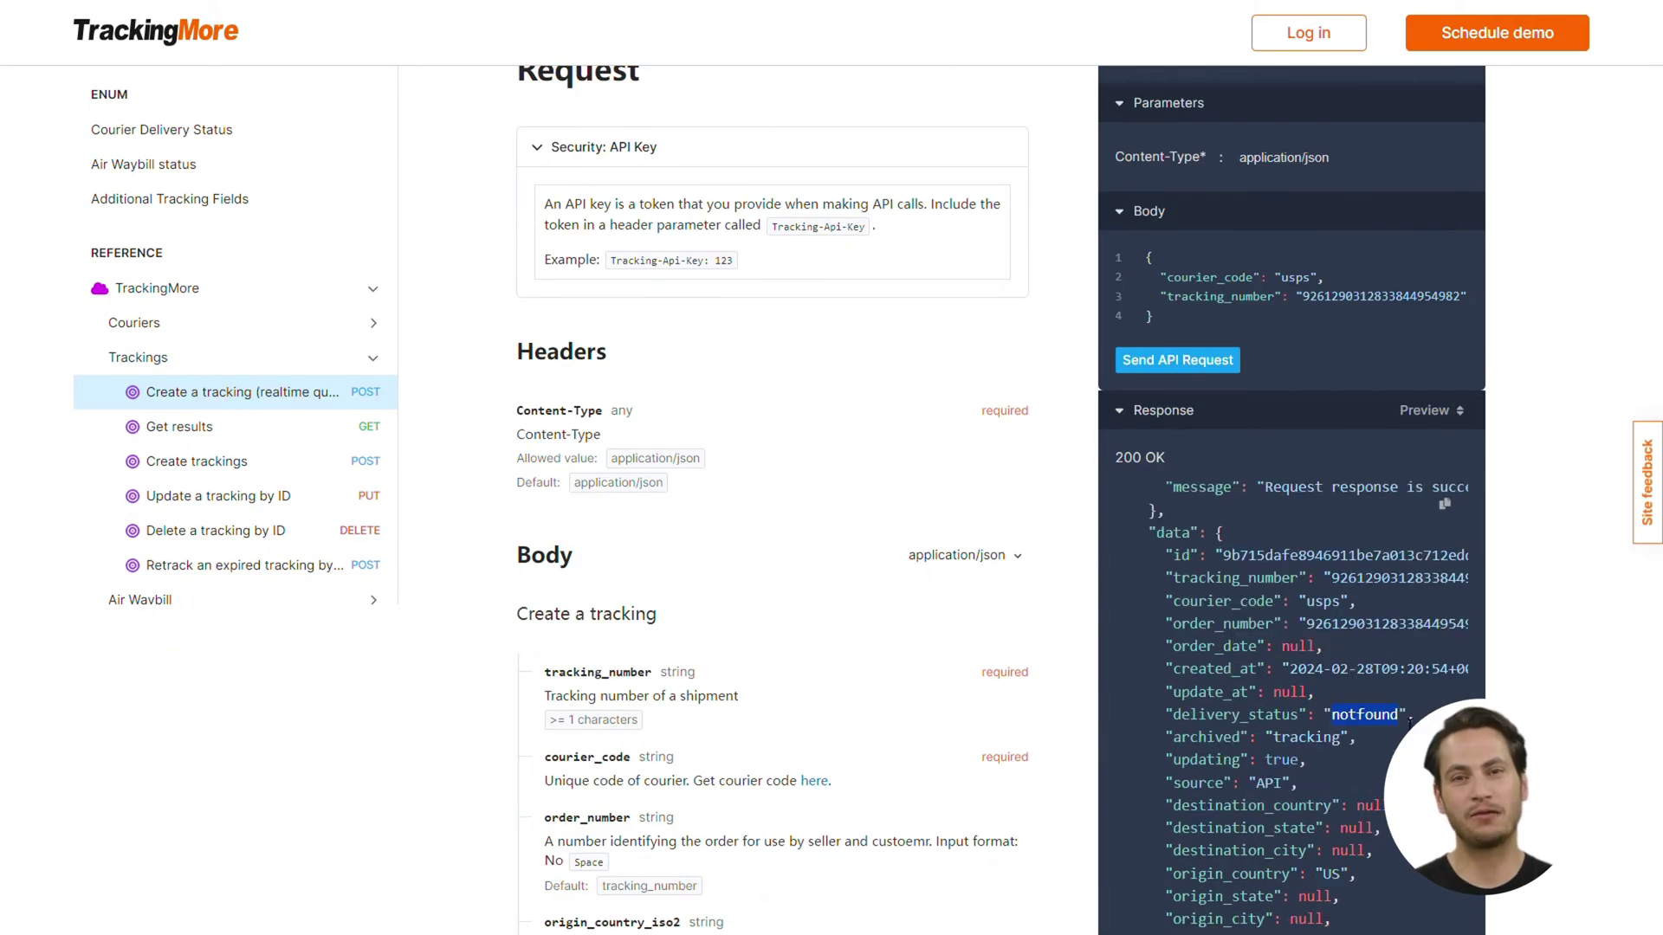
{"action": "left_click", "coordinate": [1410, 723]}
{"action": "left_click", "coordinate": [283, 481]}
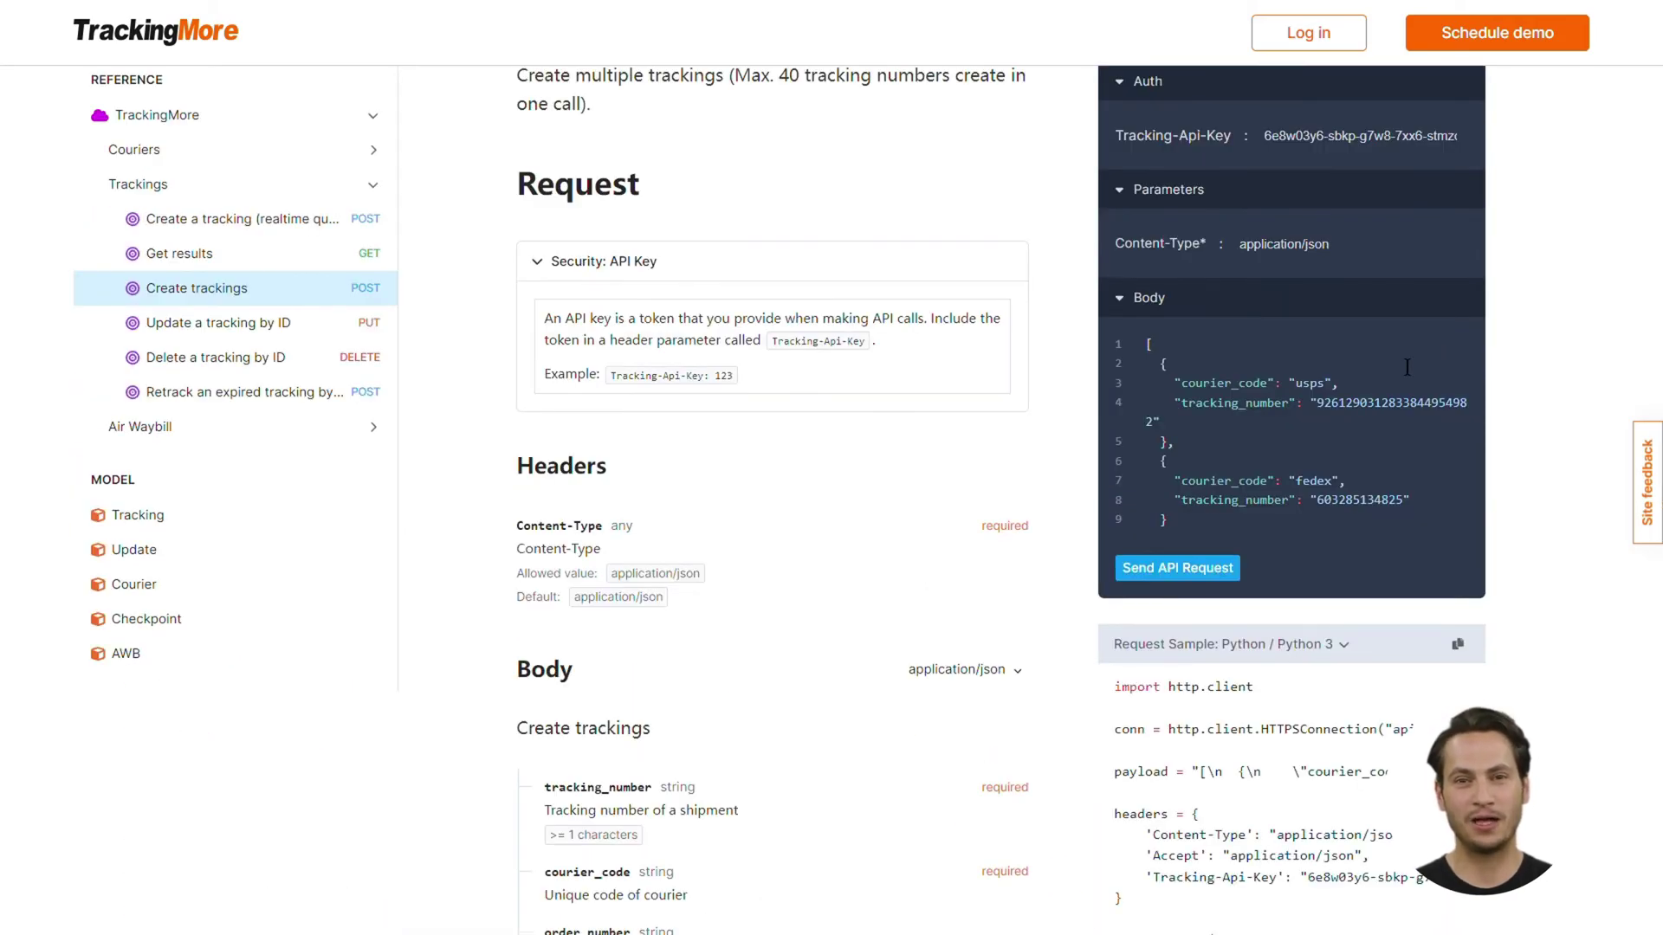
{"action": "left_click_drag", "start_coordinate": [1316, 403], "coordinate": [1163, 431]}
{"action": "key", "text": "ctrl+v"}
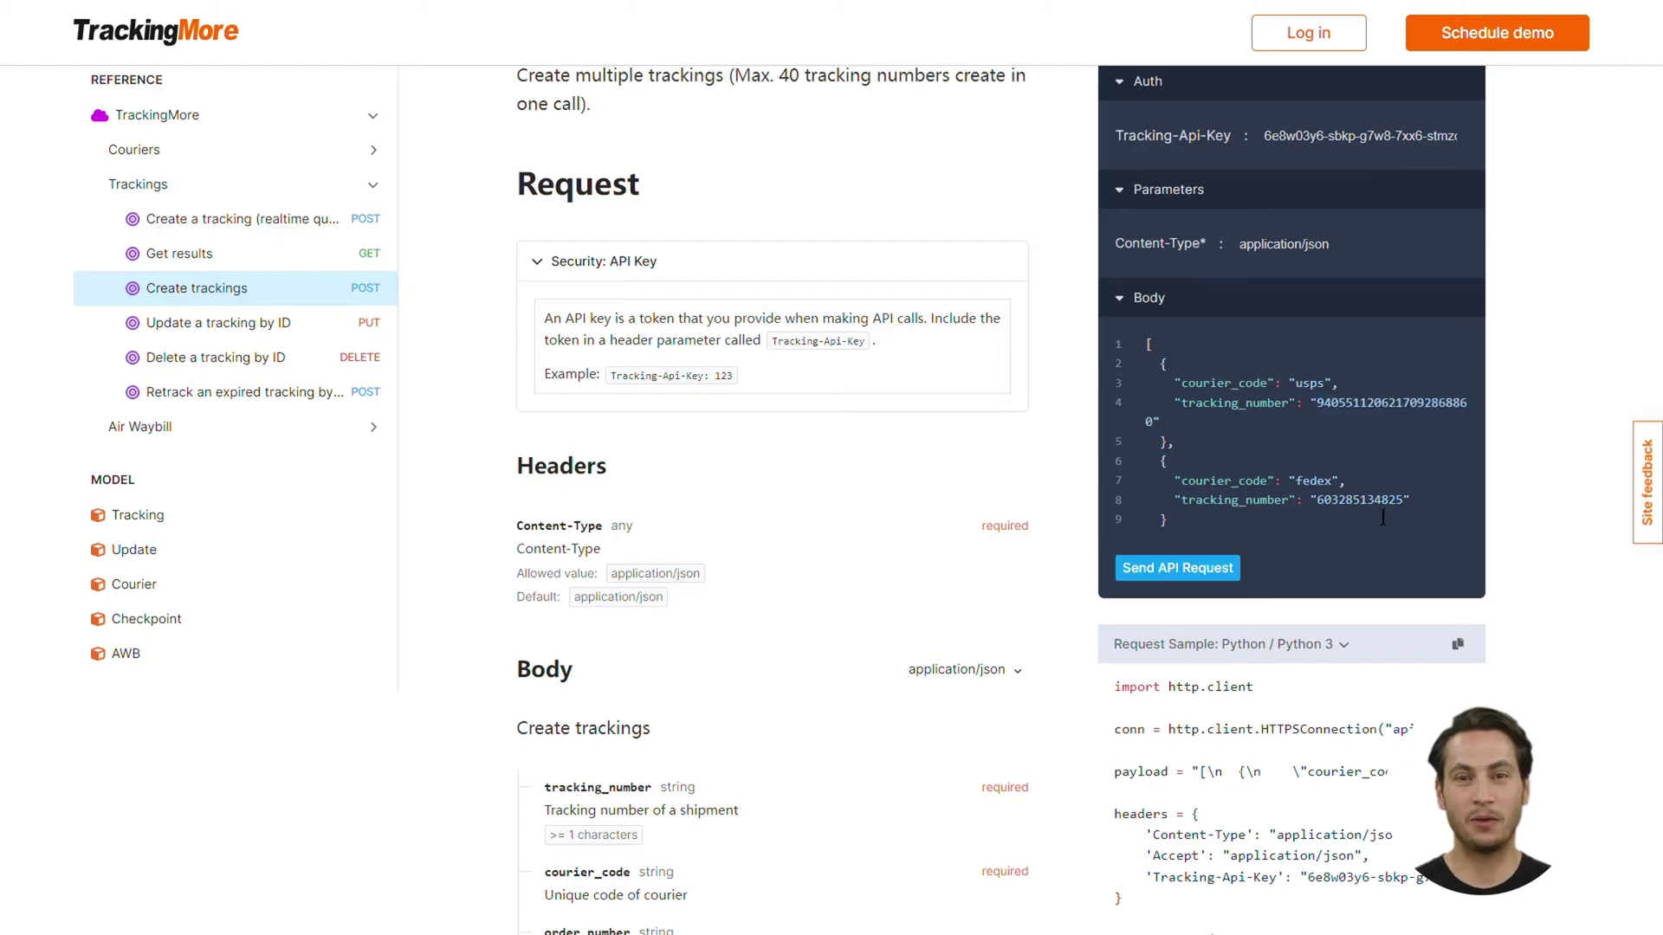
{"action": "double_click", "coordinate": [1314, 481]}
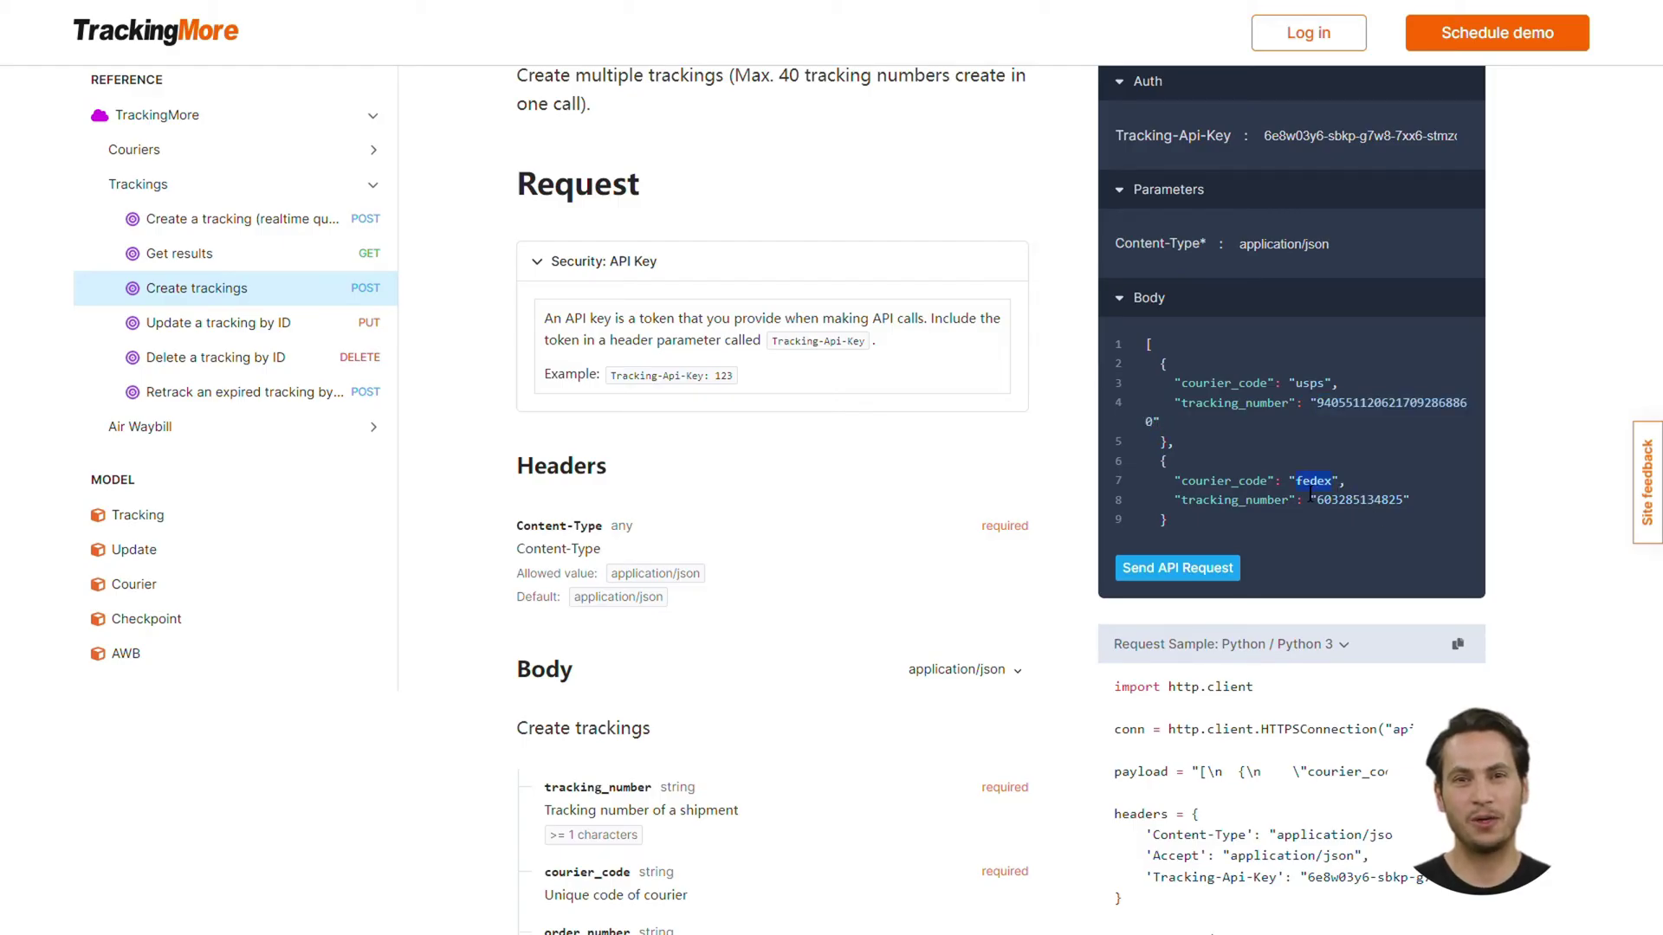
{"action": "type", "text": "ups"}
{"action": "left_click_drag", "start_coordinate": [1317, 500], "coordinate": [1410, 501]}
{"action": "key", "text": "ctrl+v"}
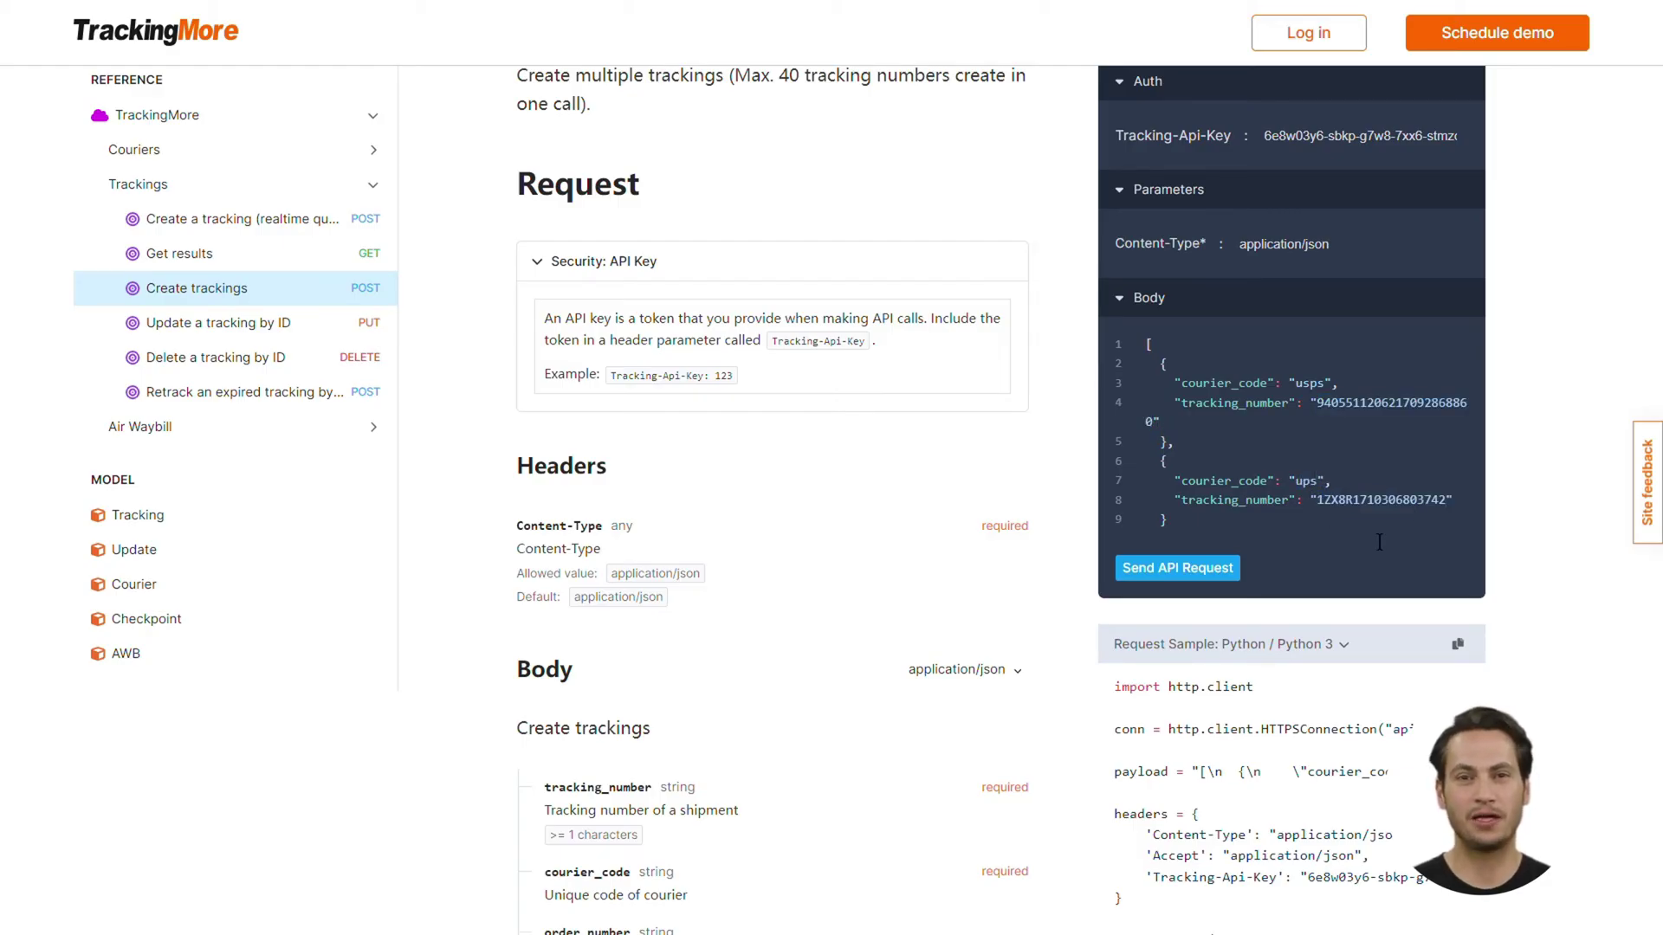
Send the batch request and check the created ids and the 'Tracking No. already exists.' error
{"action": "left_click", "coordinate": [1240, 570]}
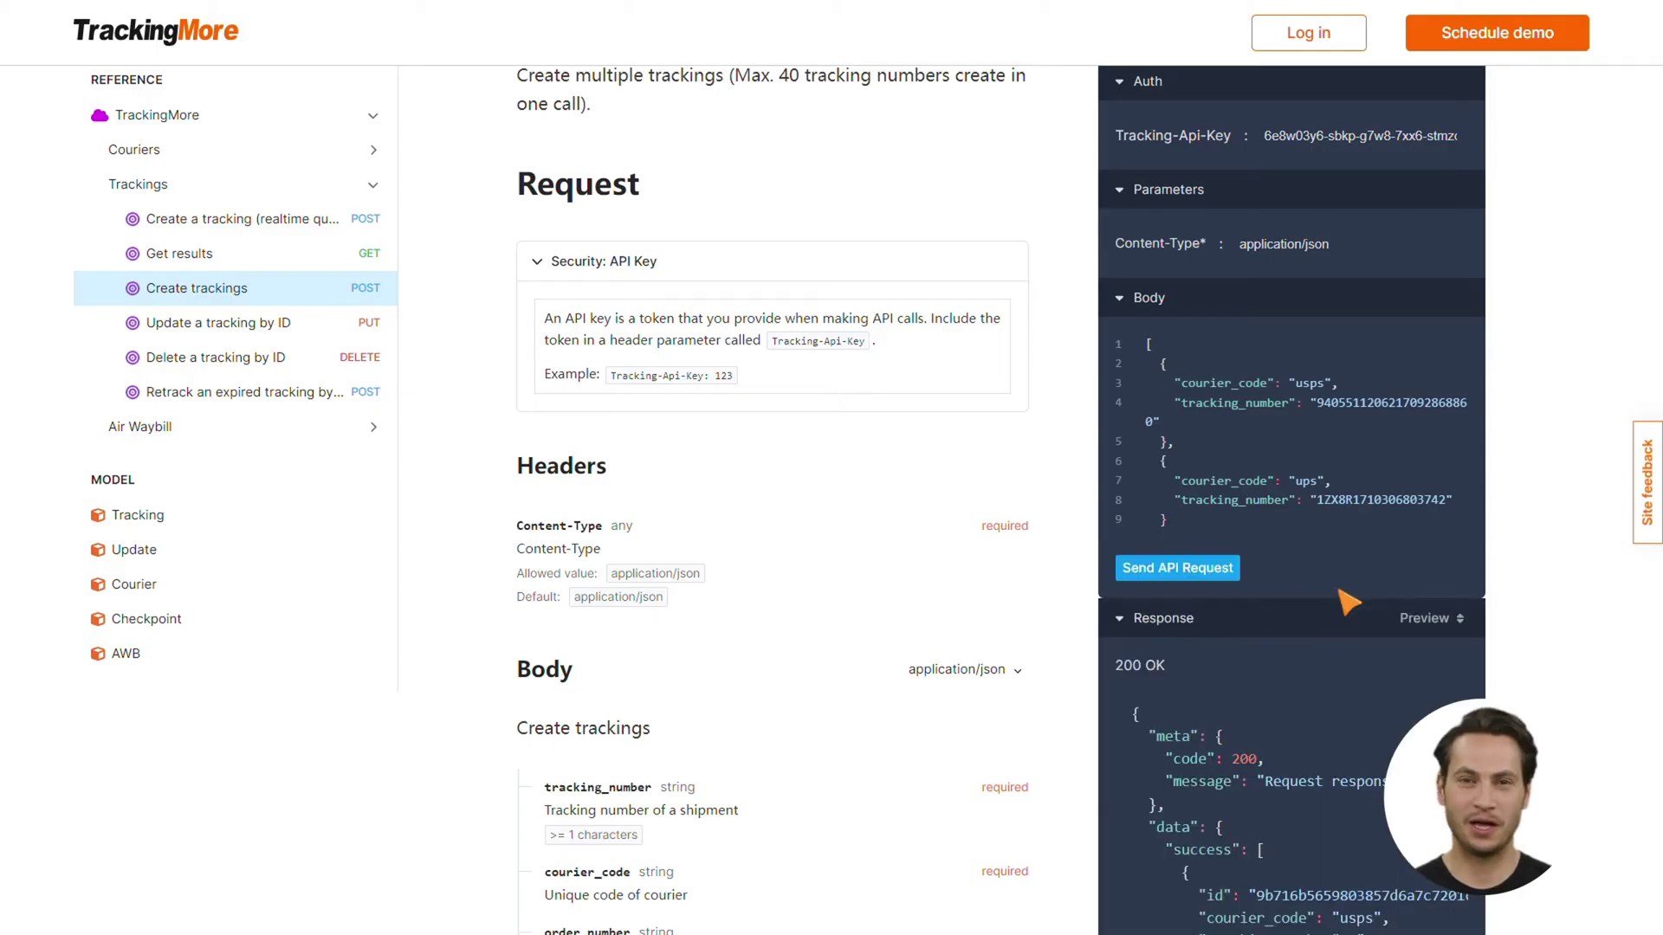
{"action": "scroll", "coordinate": [1368, 624], "scroll_direction": "down", "scroll_amount": 3}
{"action": "scroll", "coordinate": [1392, 651], "scroll_direction": "down", "scroll_amount": 2}
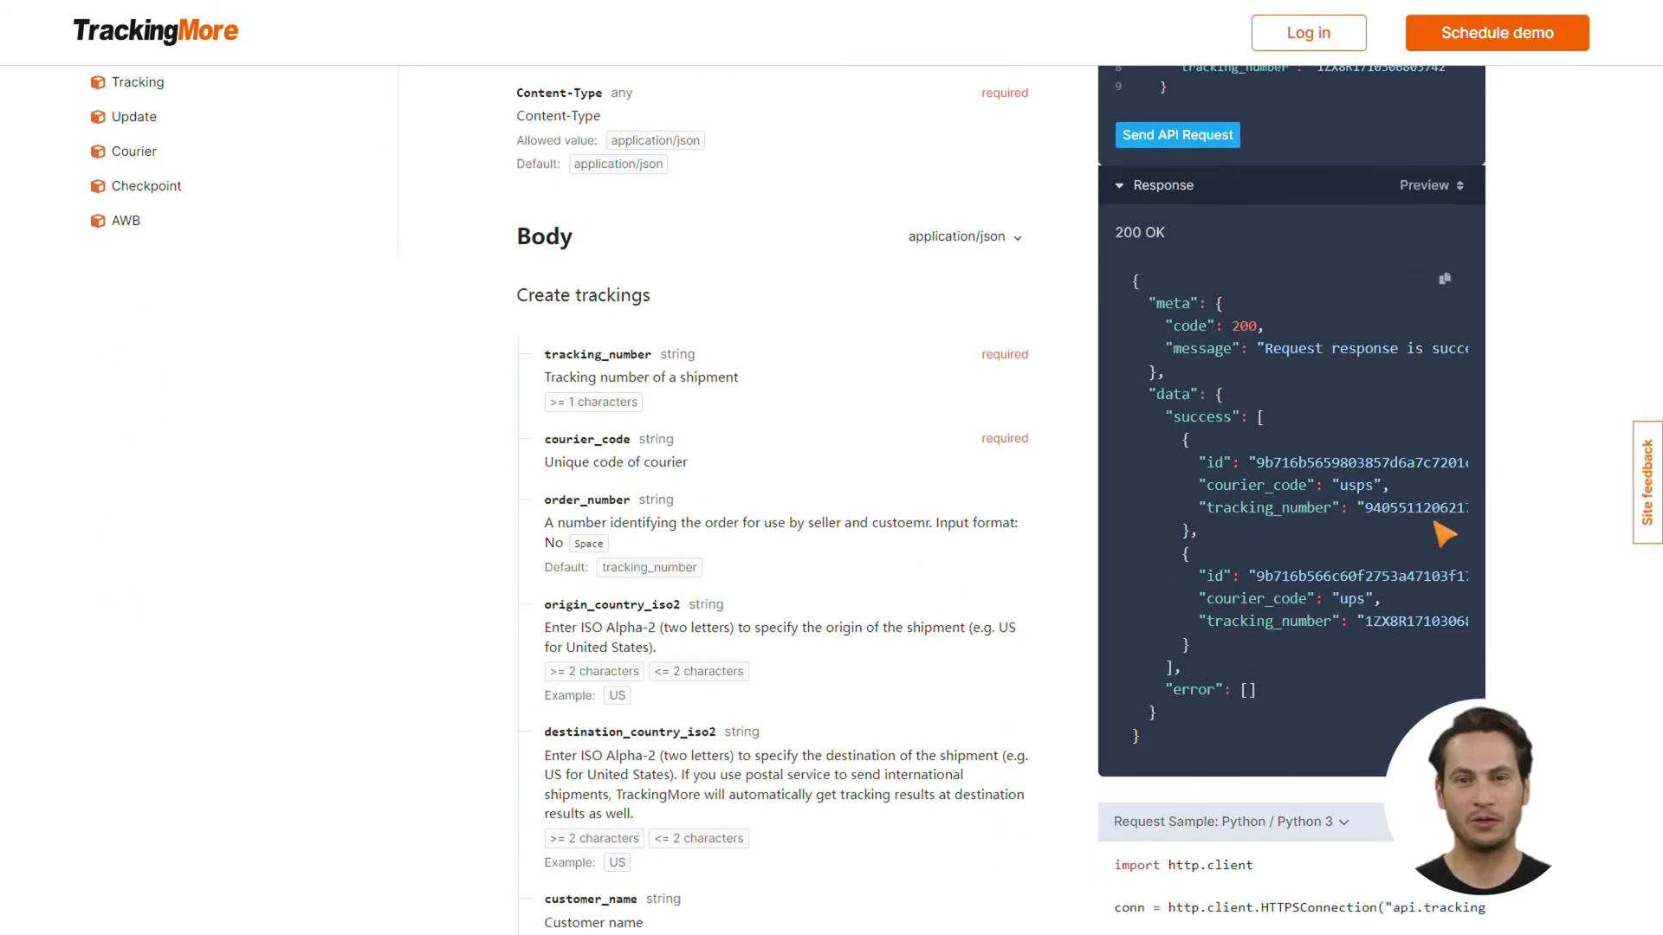
{"action": "left_click_drag", "start_coordinate": [1257, 462], "coordinate": [1488, 474]}
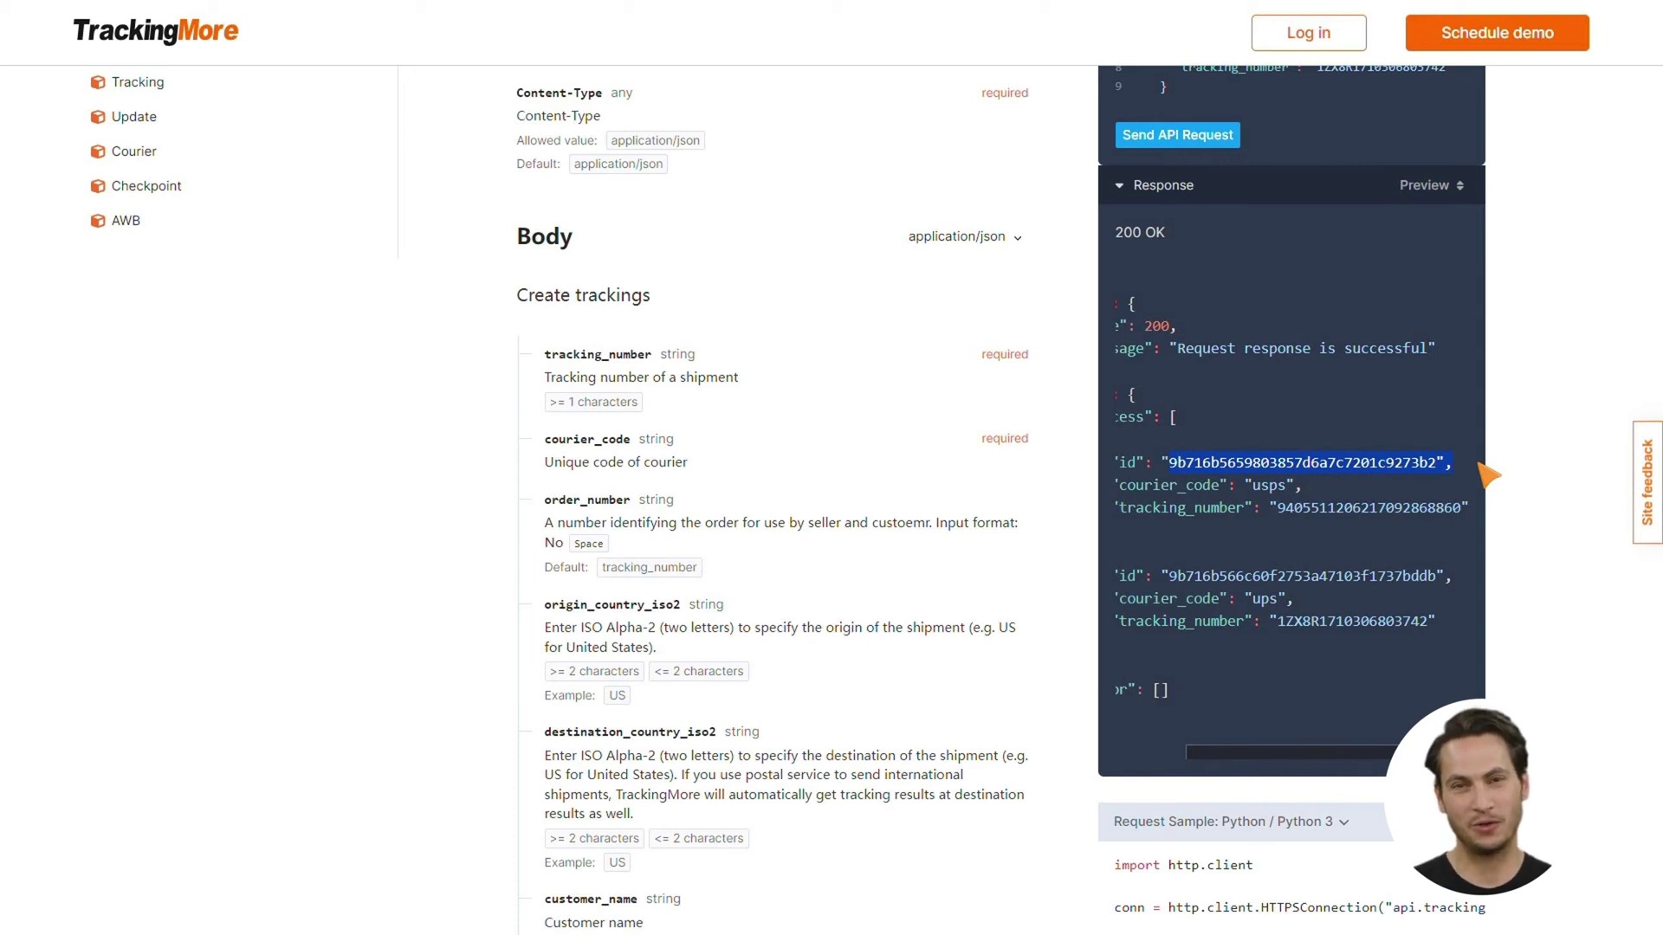
{"action": "left_click_drag", "start_coordinate": [1169, 577], "coordinate": [1444, 578]}
{"action": "left_click", "coordinate": [1444, 596]}
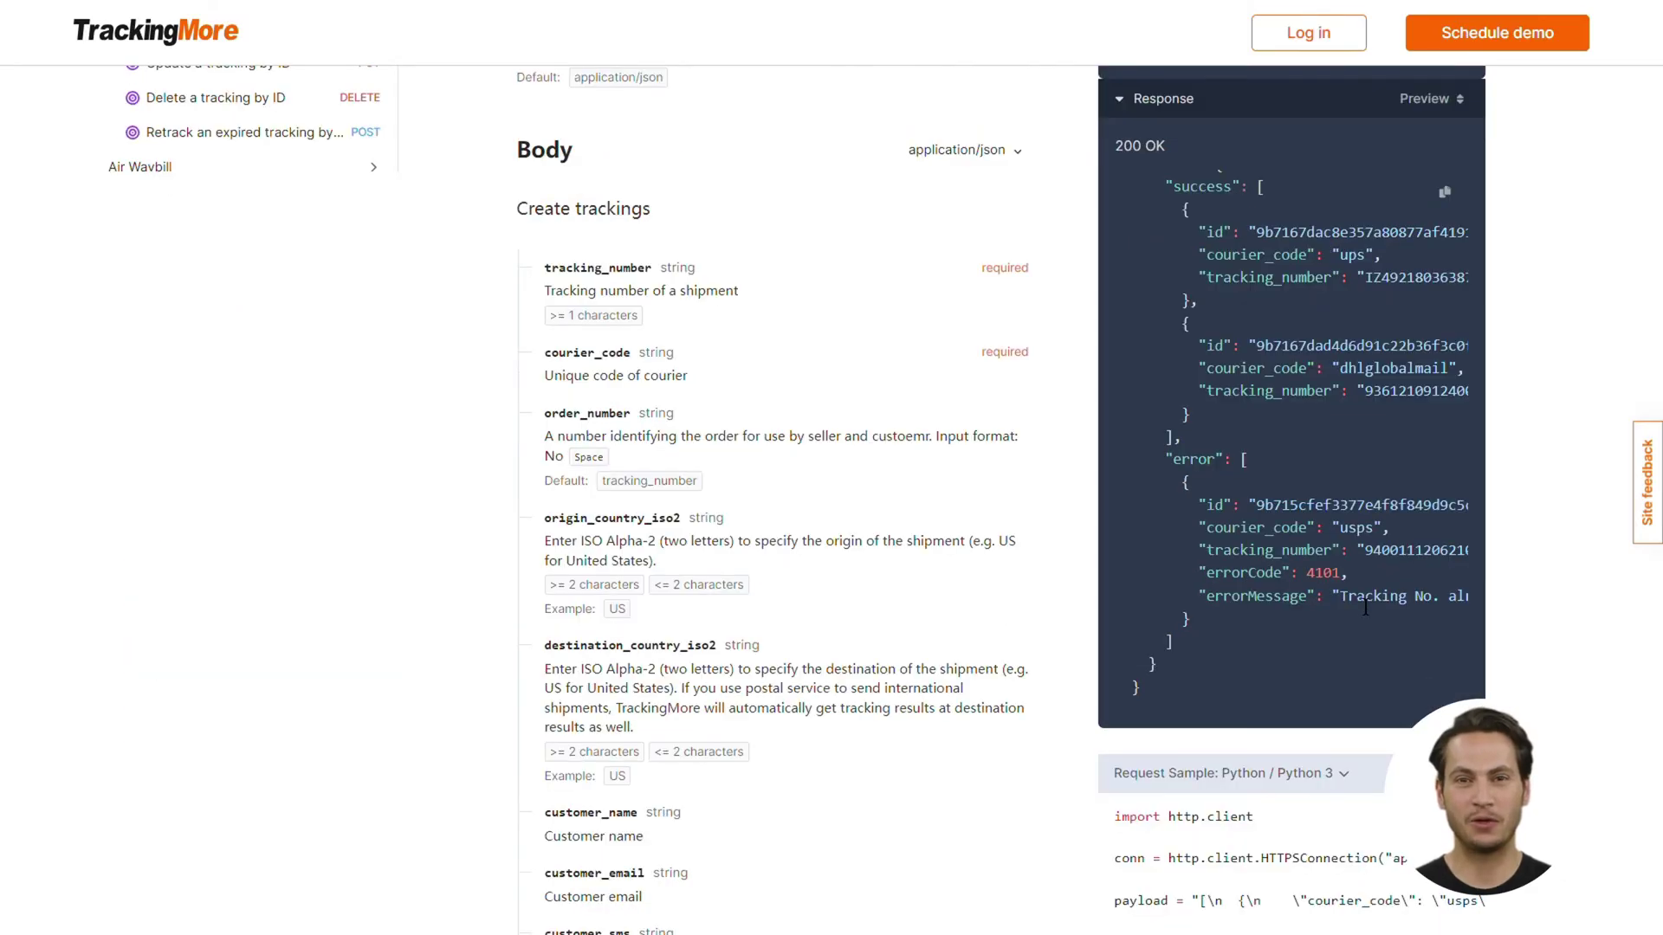
{"action": "left_click_drag", "start_coordinate": [1356, 611], "coordinate": [1471, 613]}
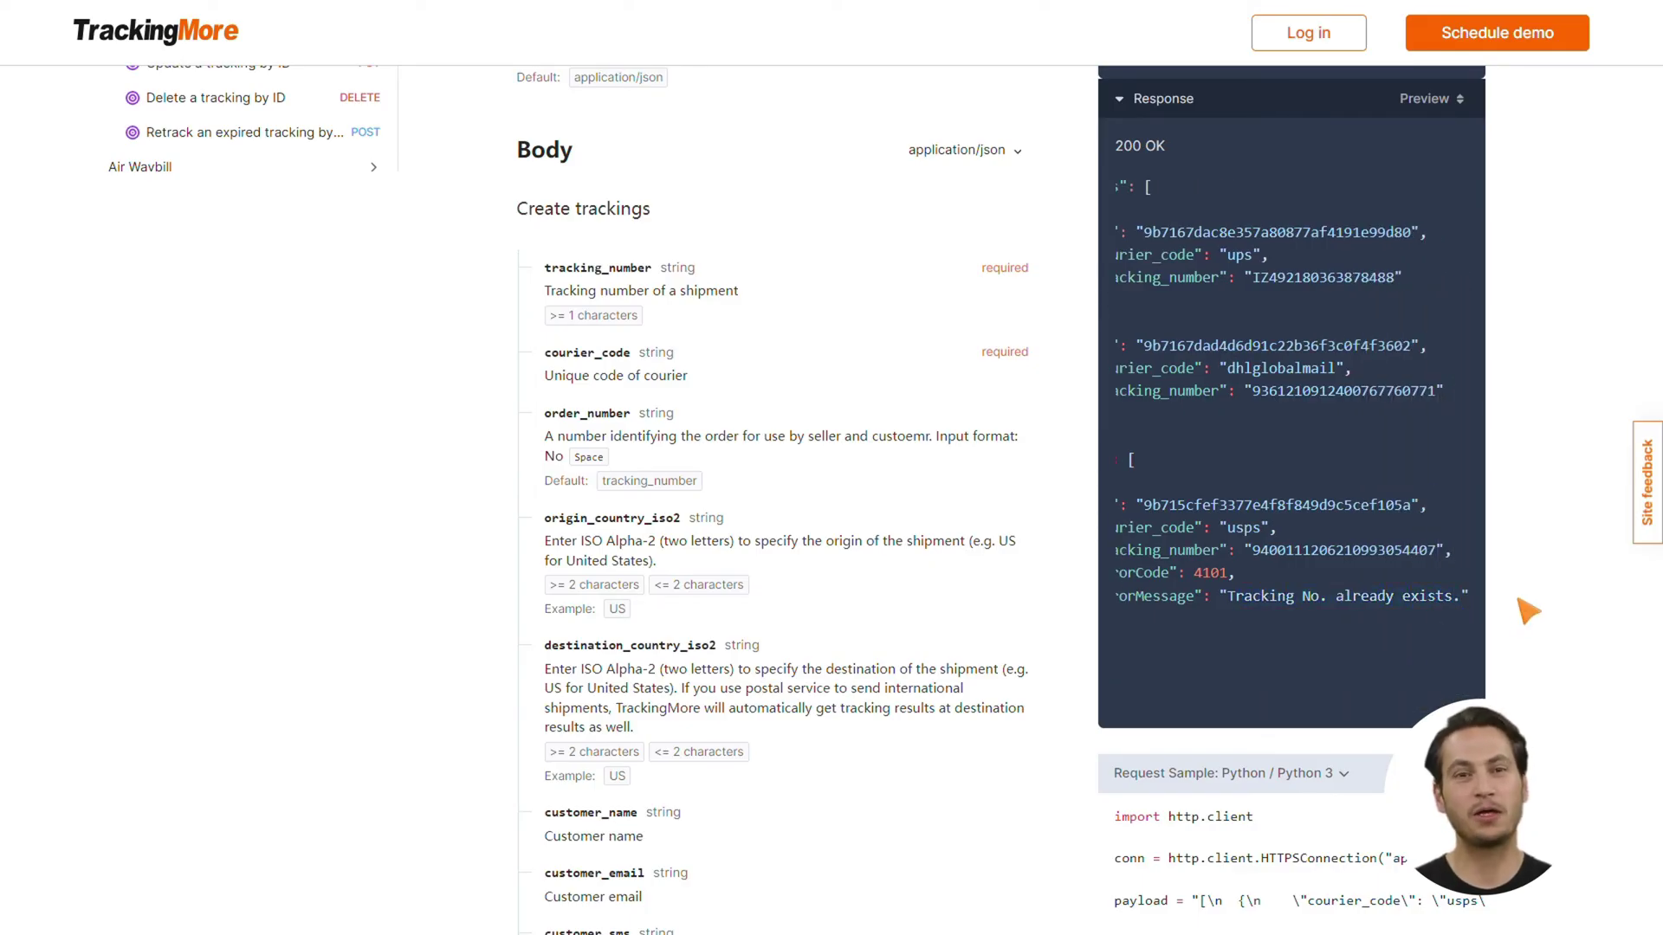
{"action": "scroll", "coordinate": [1525, 605], "scroll_direction": "up", "scroll_amount": 8}
Open Response Code and scroll through the HTTP status code table
{"action": "left_click", "coordinate": [141, 274]}
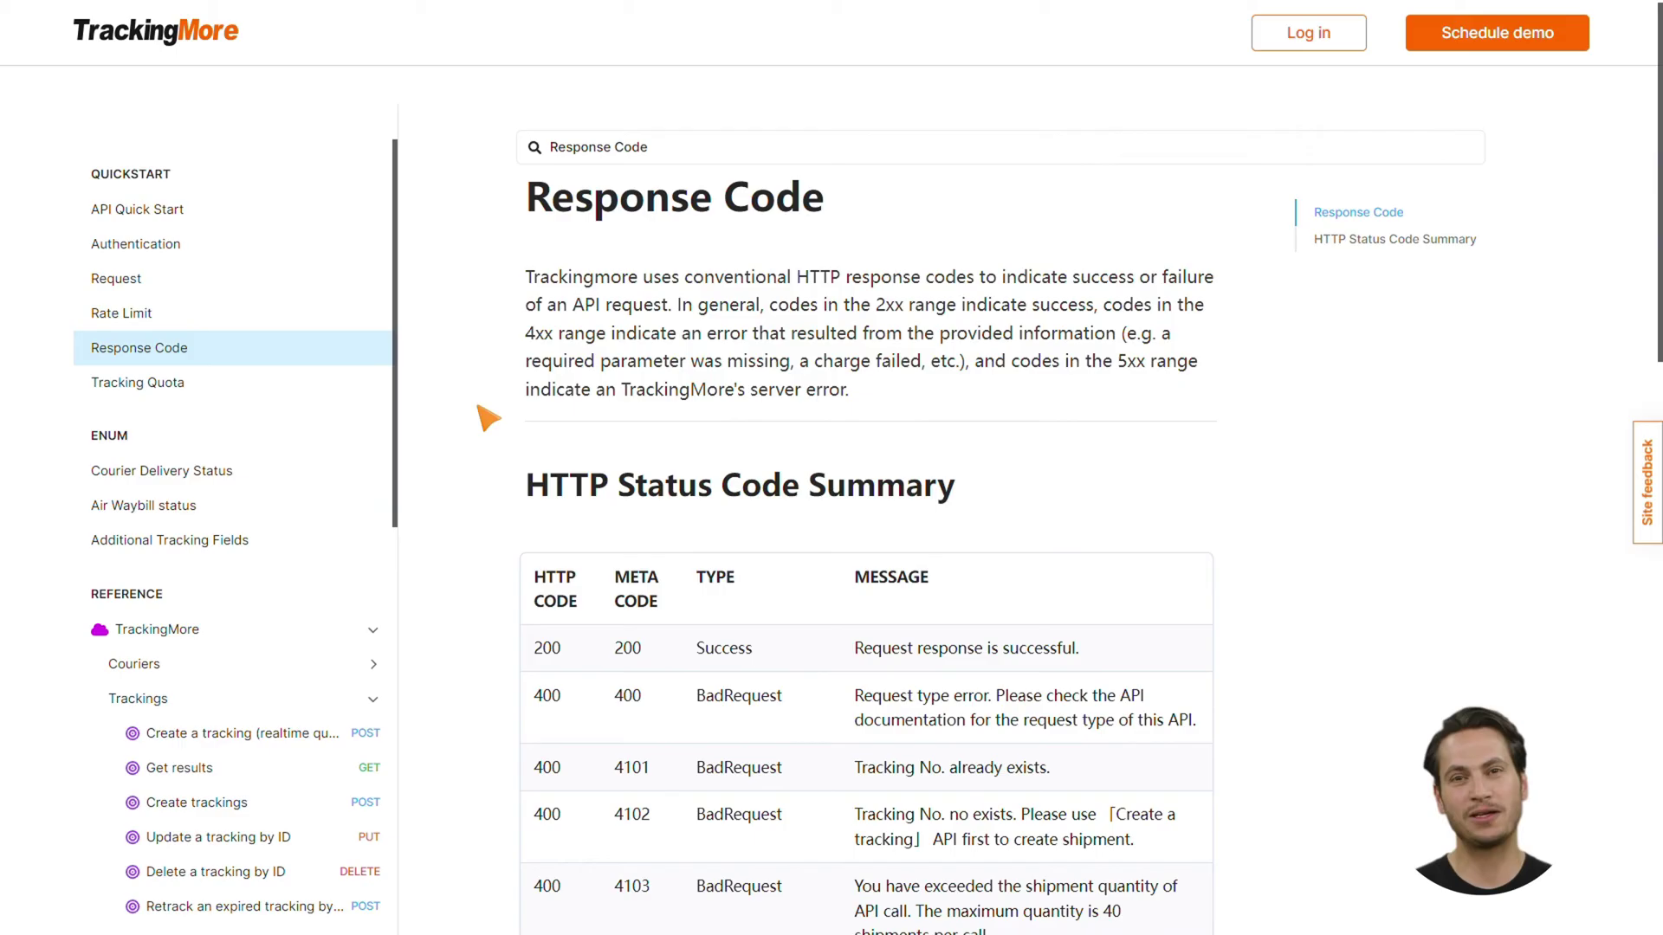
{"action": "scroll", "coordinate": [485, 450], "scroll_direction": "down", "scroll_amount": 10}
{"action": "scroll", "coordinate": [485, 482], "scroll_direction": "down", "scroll_amount": 6}
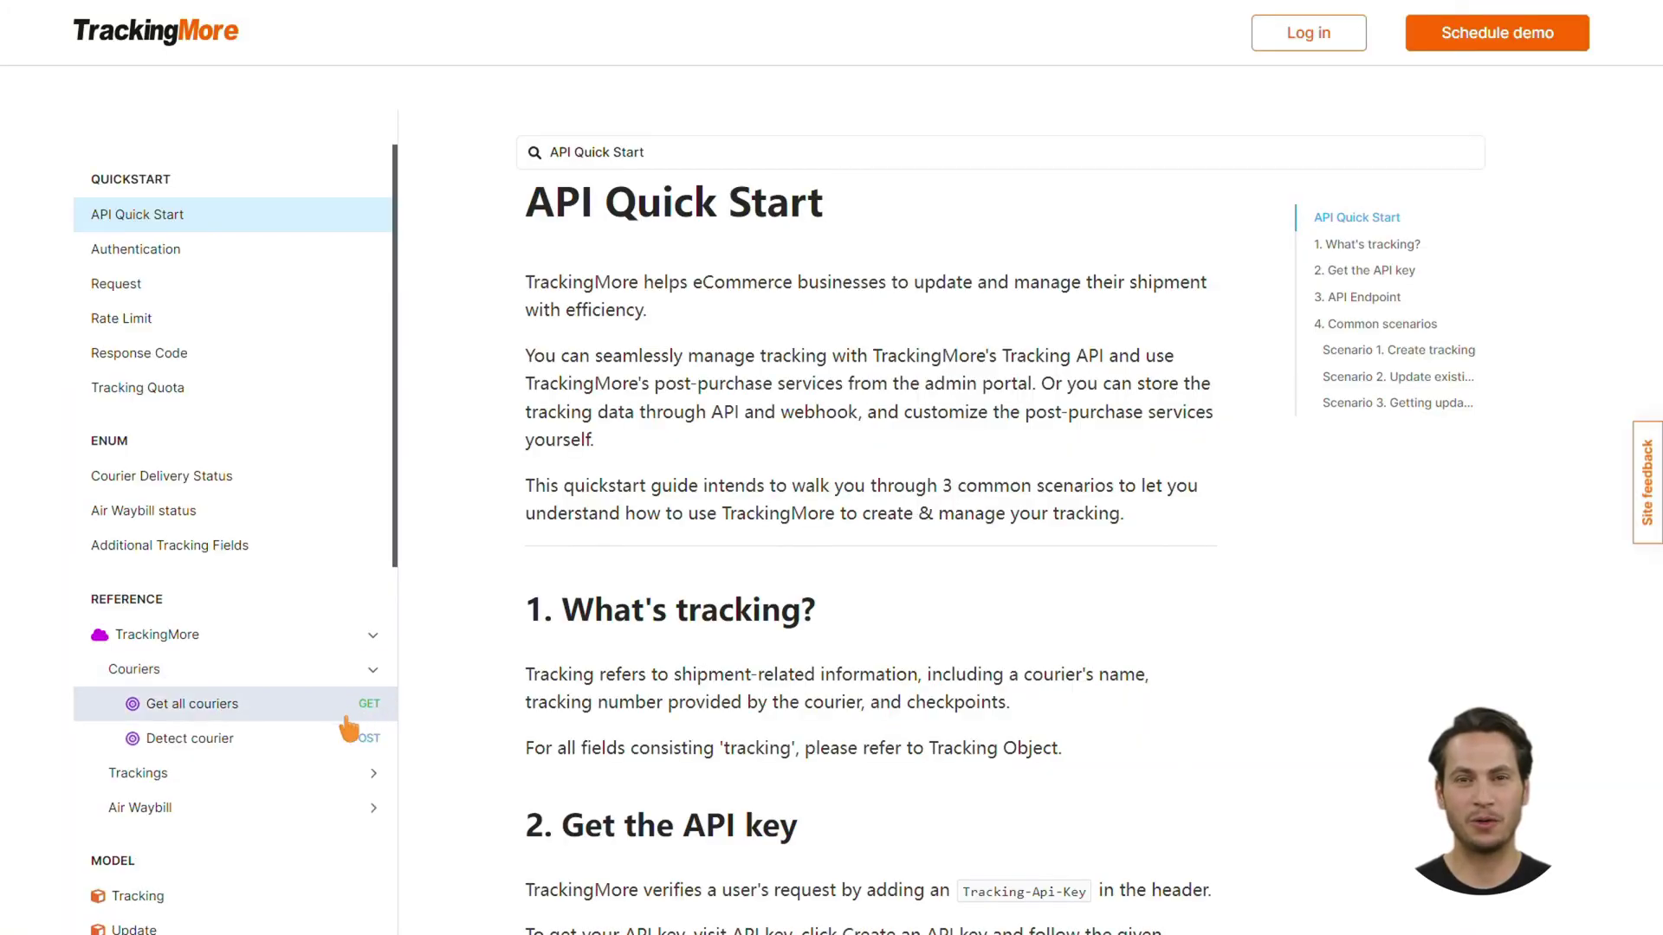
{"action": "left_click", "coordinate": [349, 734]}
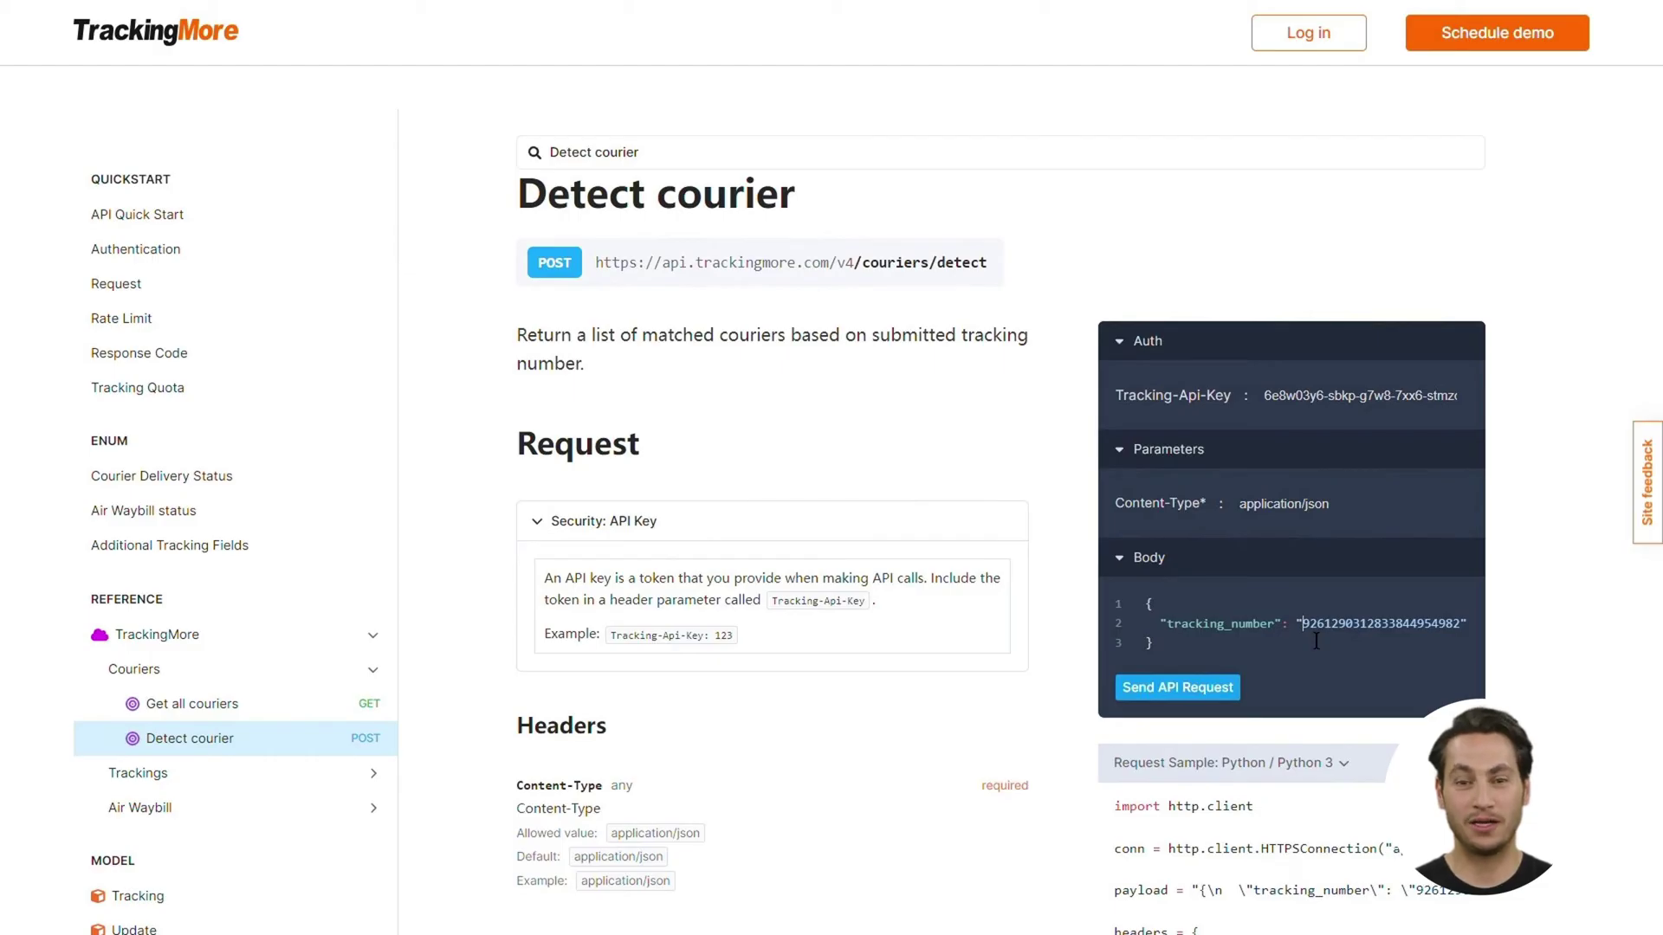
{"action": "double_click", "coordinate": [1388, 625]}
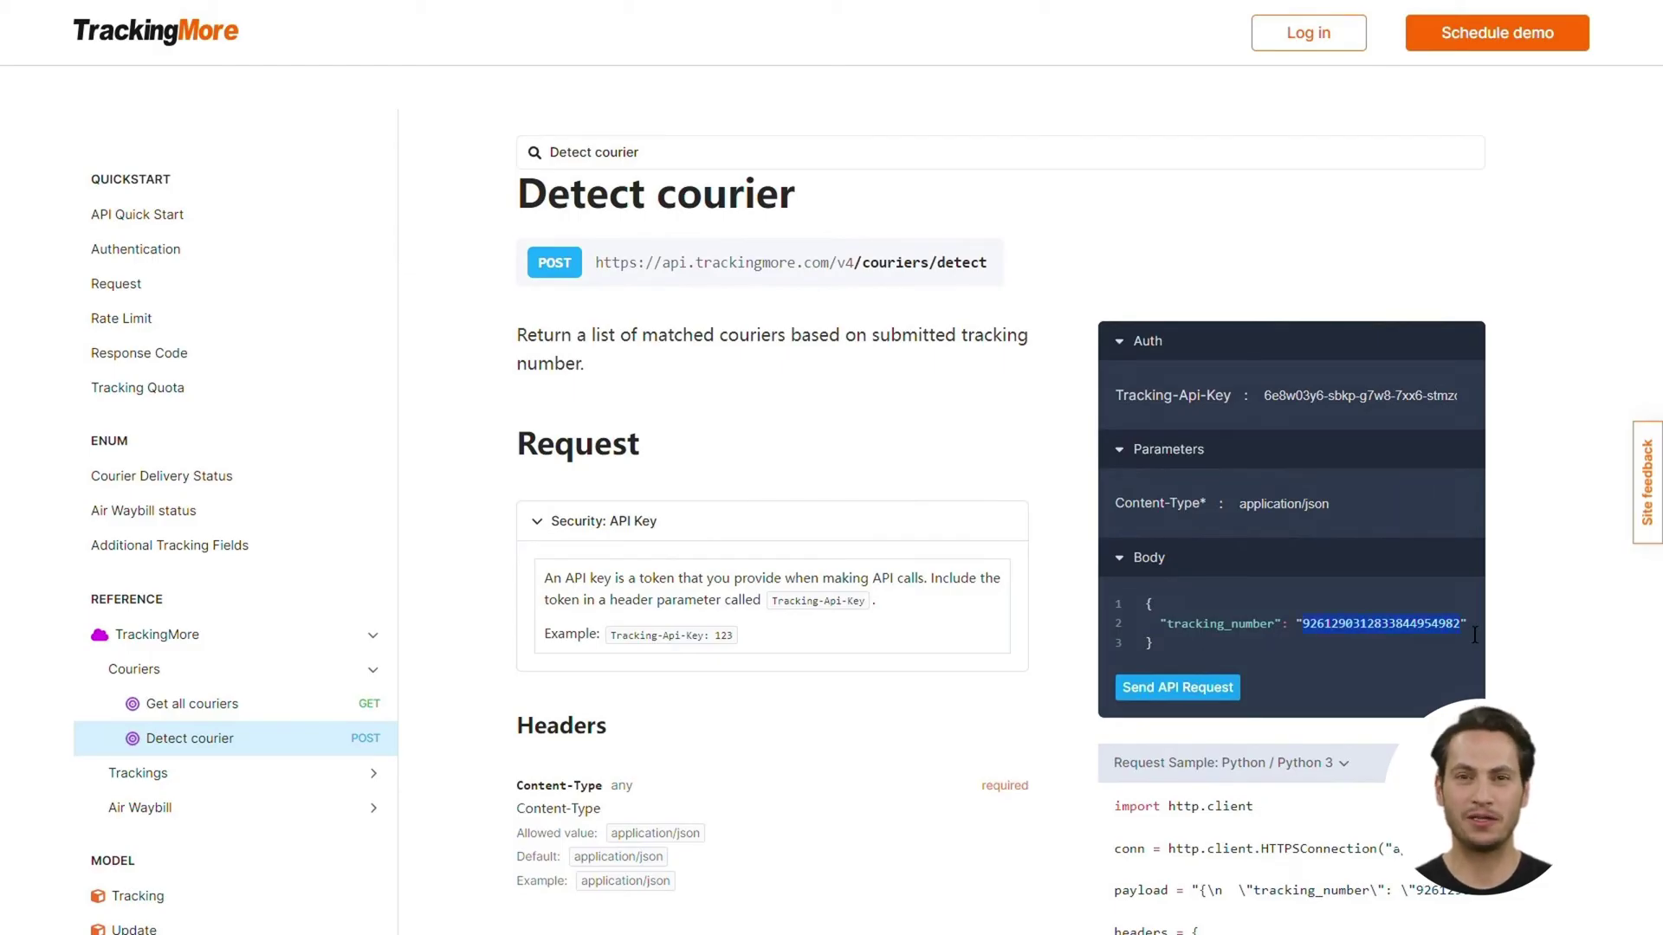
{"action": "key", "text": "ctrl+v"}
Send the detect courier request and scroll through the matching couriers returned
{"action": "left_click", "coordinate": [1178, 687]}
{"action": "scroll", "coordinate": [1178, 687], "scroll_direction": "down", "scroll_amount": 3}
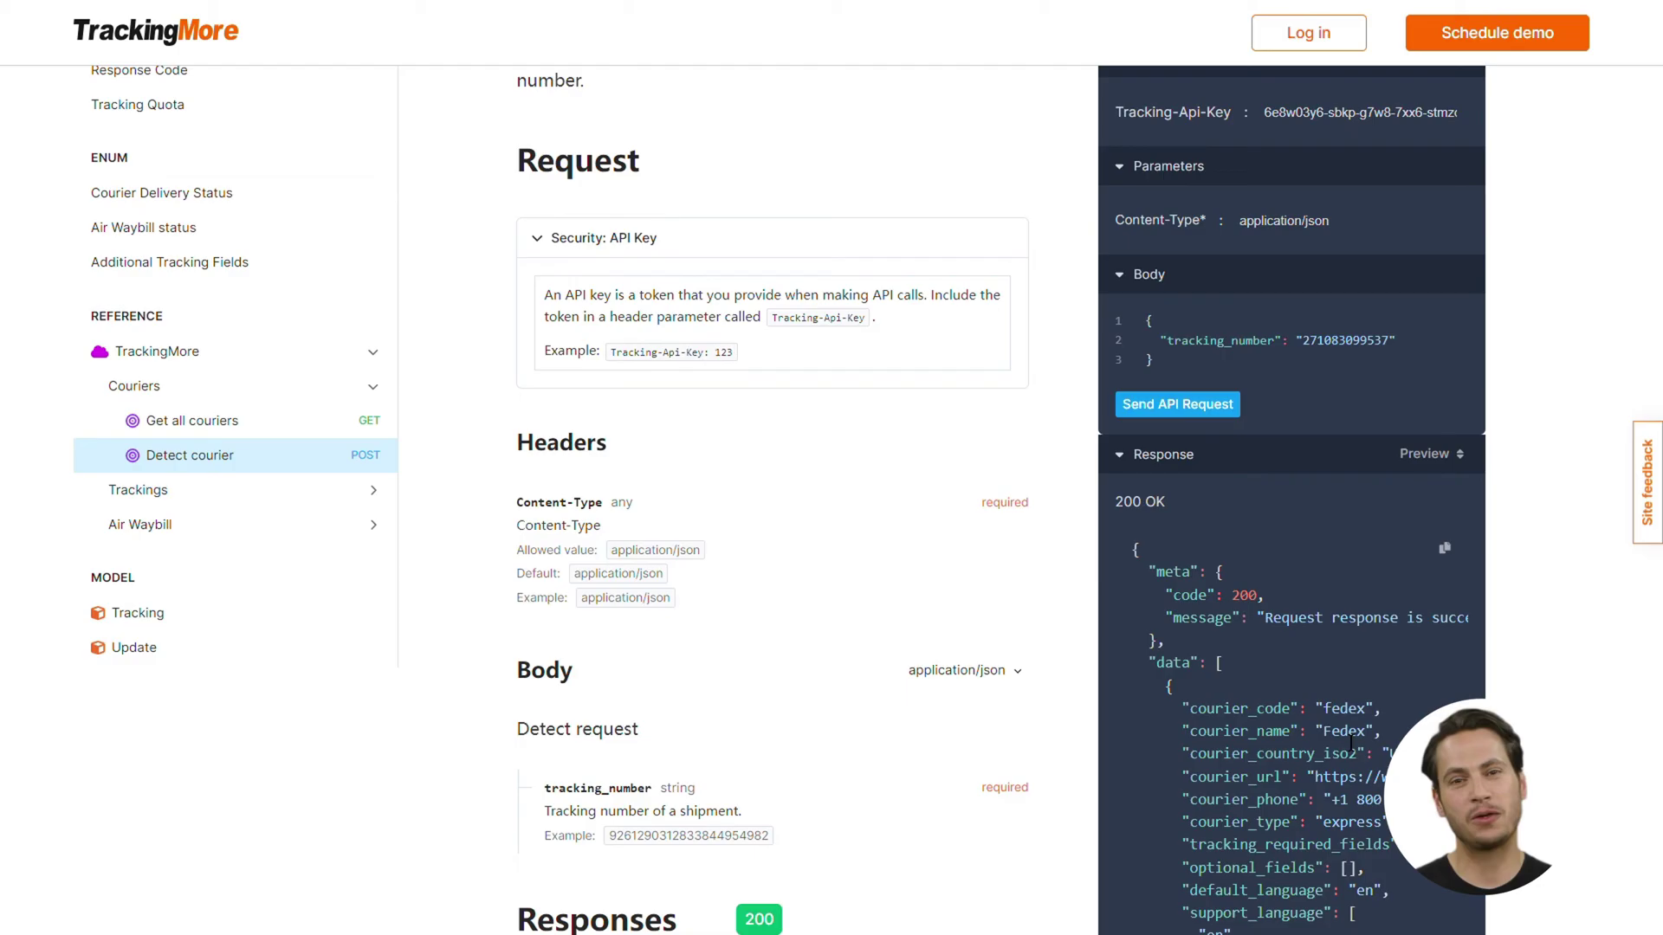
{"action": "scroll", "coordinate": [1340, 719], "scroll_direction": "down", "scroll_amount": 5}
{"action": "scroll", "coordinate": [1340, 719], "scroll_direction": "right", "scroll_amount": 2}
{"action": "scroll", "coordinate": [1341, 719], "scroll_direction": "down", "scroll_amount": 4}
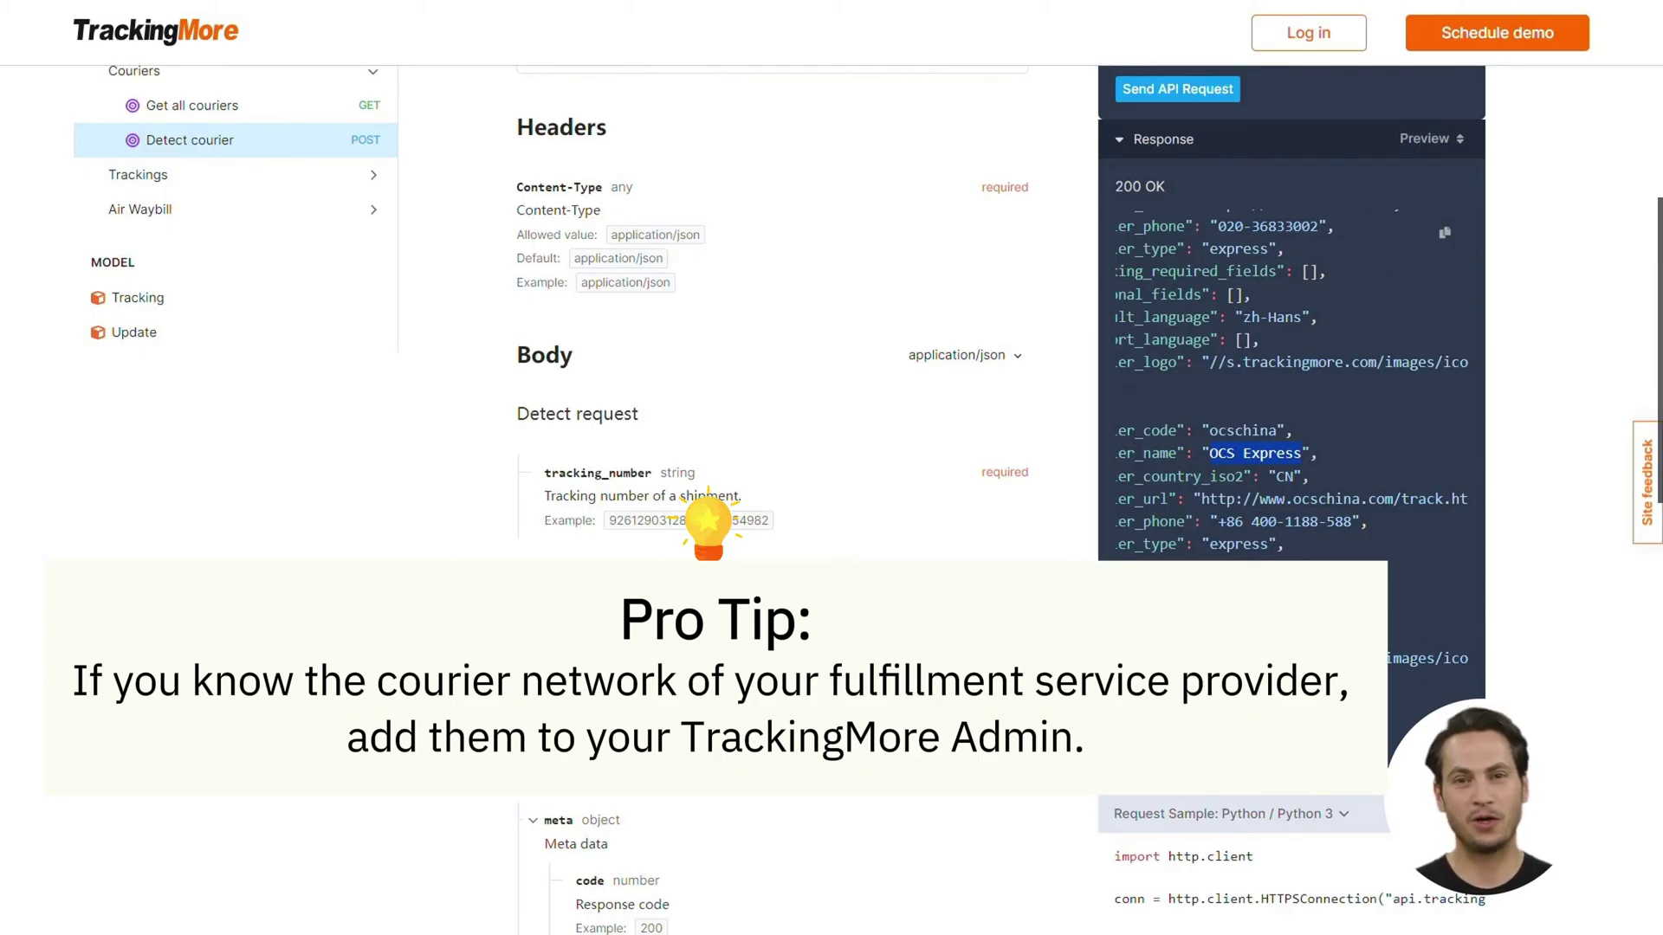
{"action": "scroll", "coordinate": [1318, 757], "scroll_direction": "down", "scroll_amount": 1}
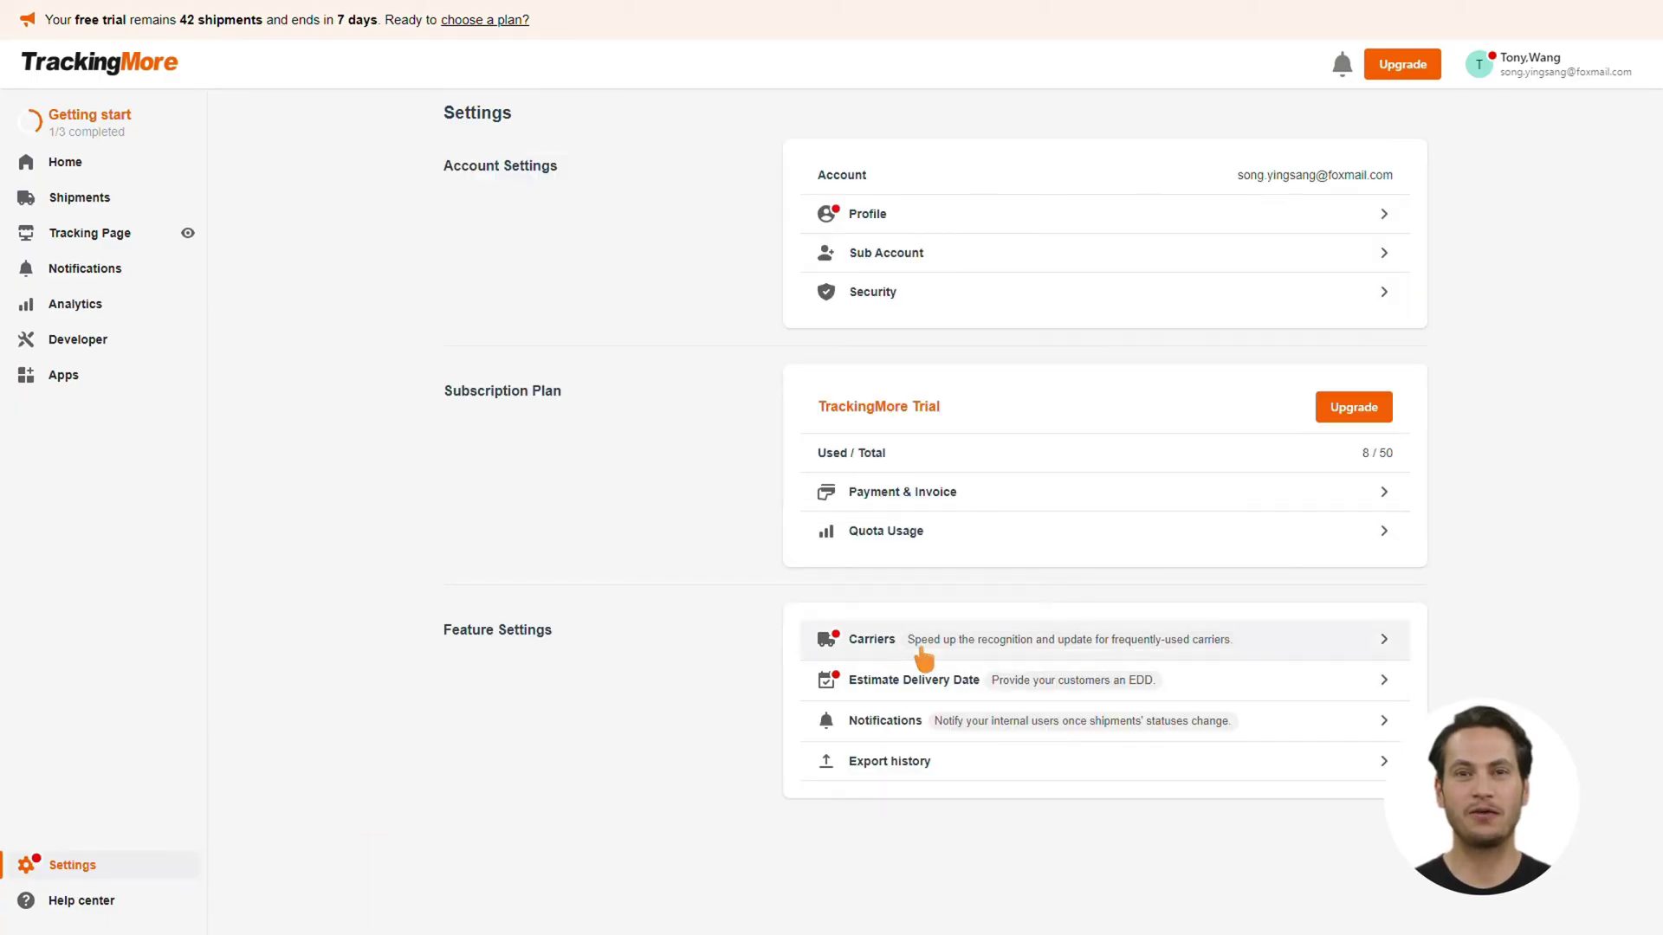
In Carriers settings, add FedEx, DHL and UPS as frequently-used carriers
{"action": "left_click", "coordinate": [924, 656]}
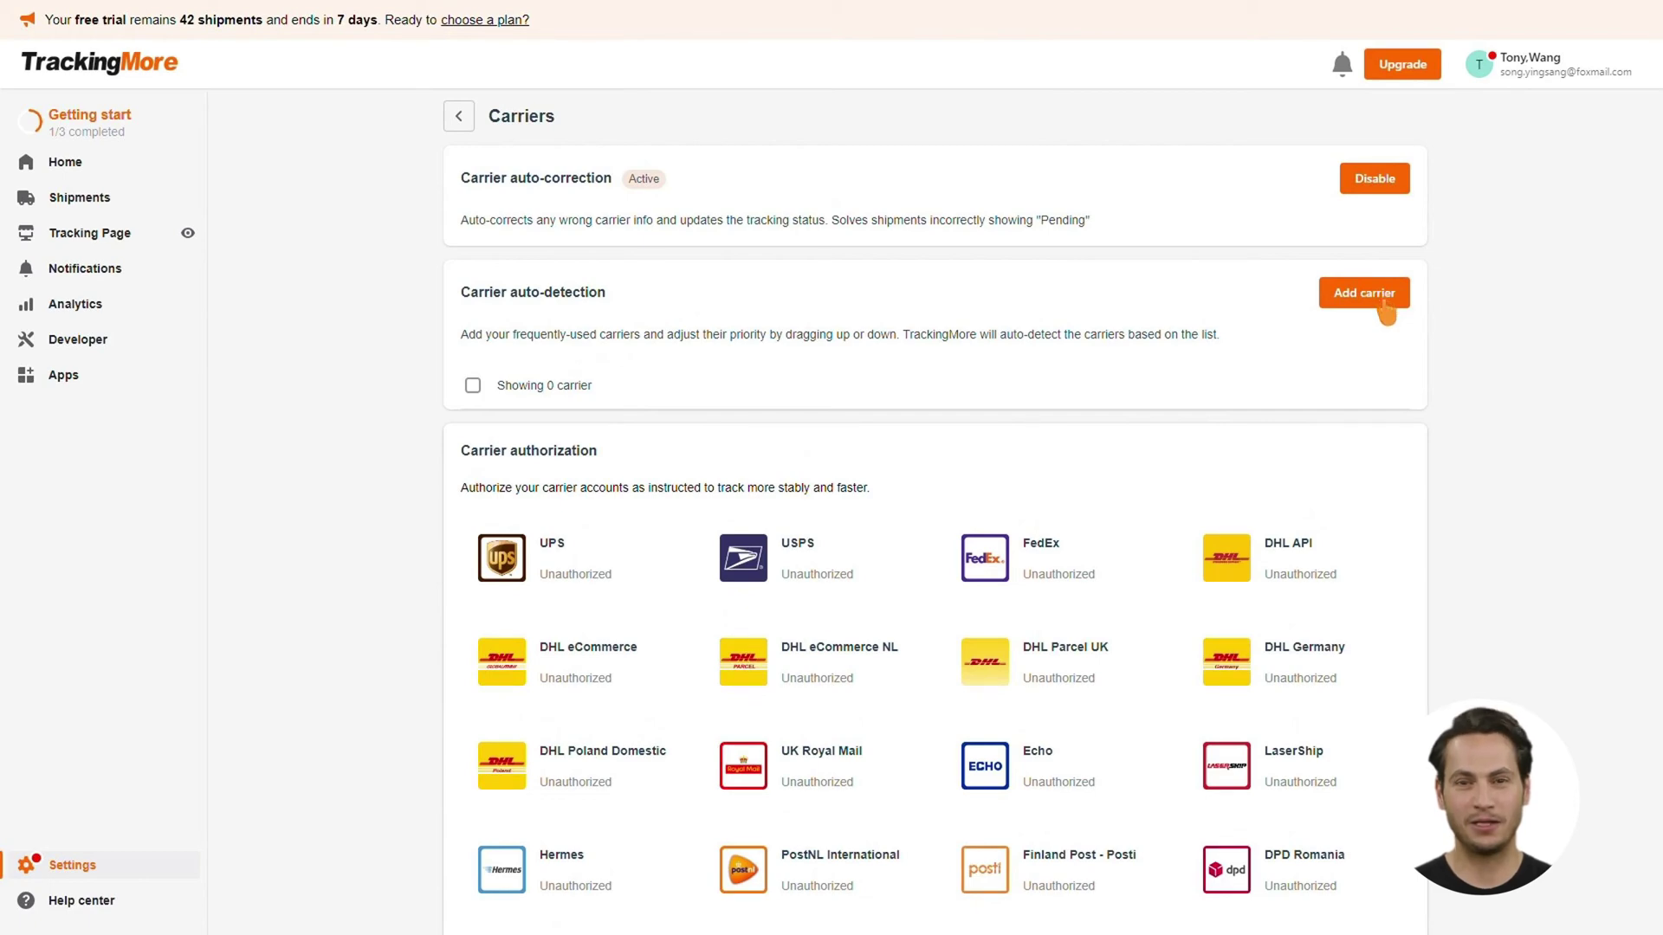
{"action": "left_click", "coordinate": [1384, 307]}
{"action": "left_click", "coordinate": [708, 329]}
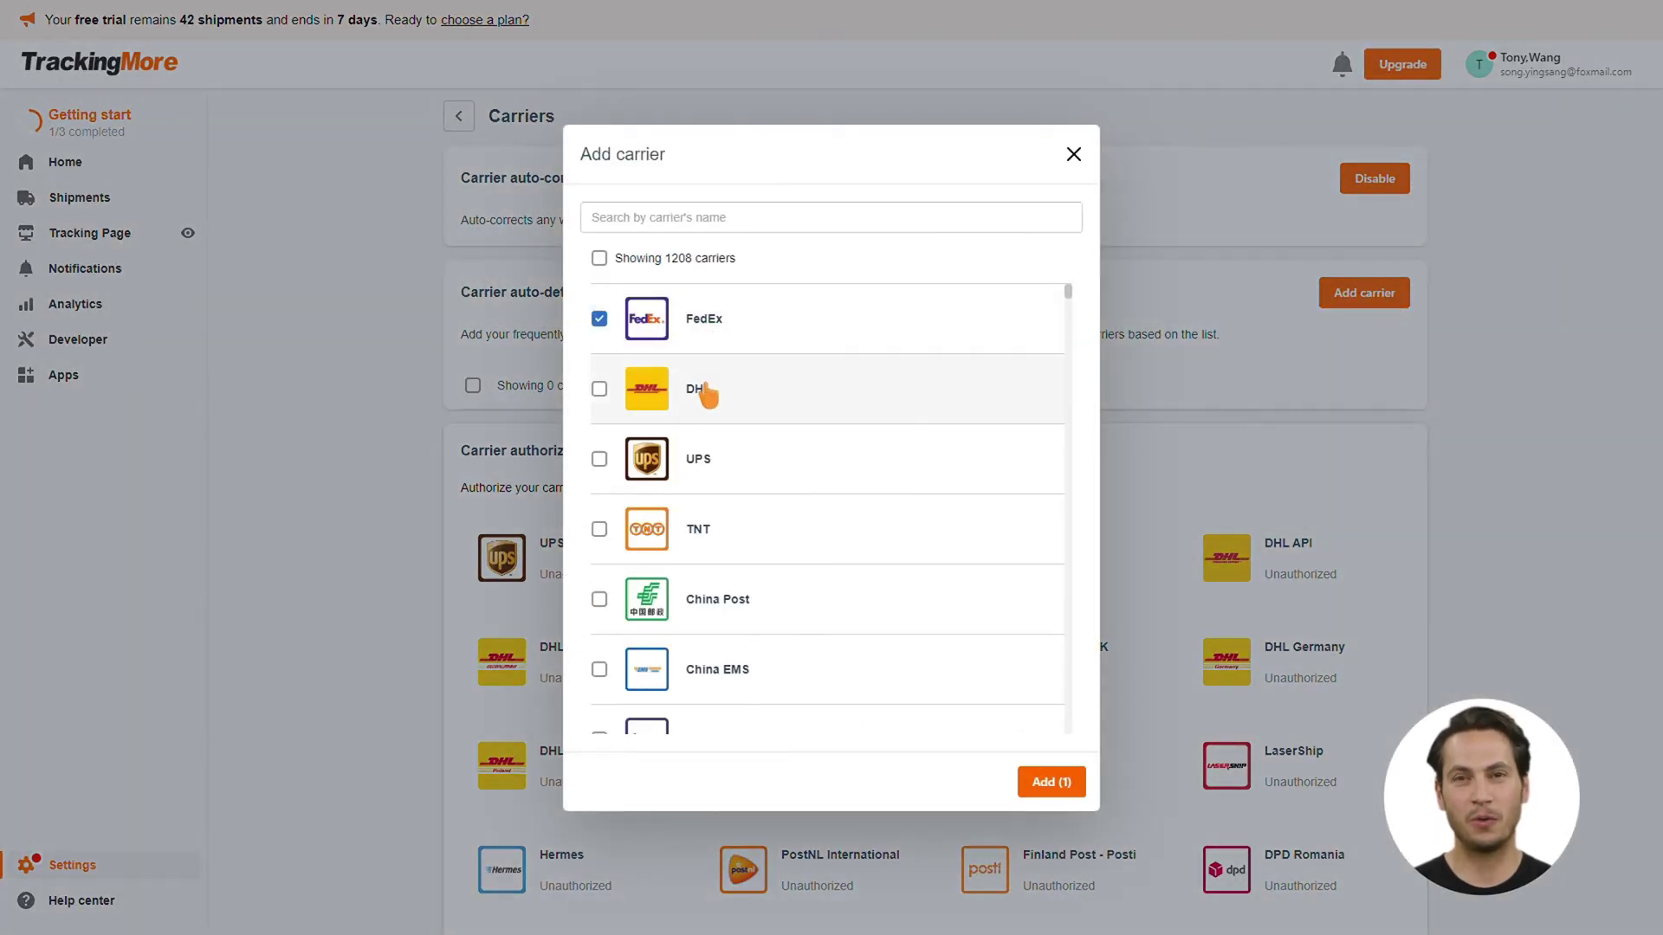
{"action": "left_click", "coordinate": [703, 391]}
{"action": "left_click", "coordinate": [705, 460]}
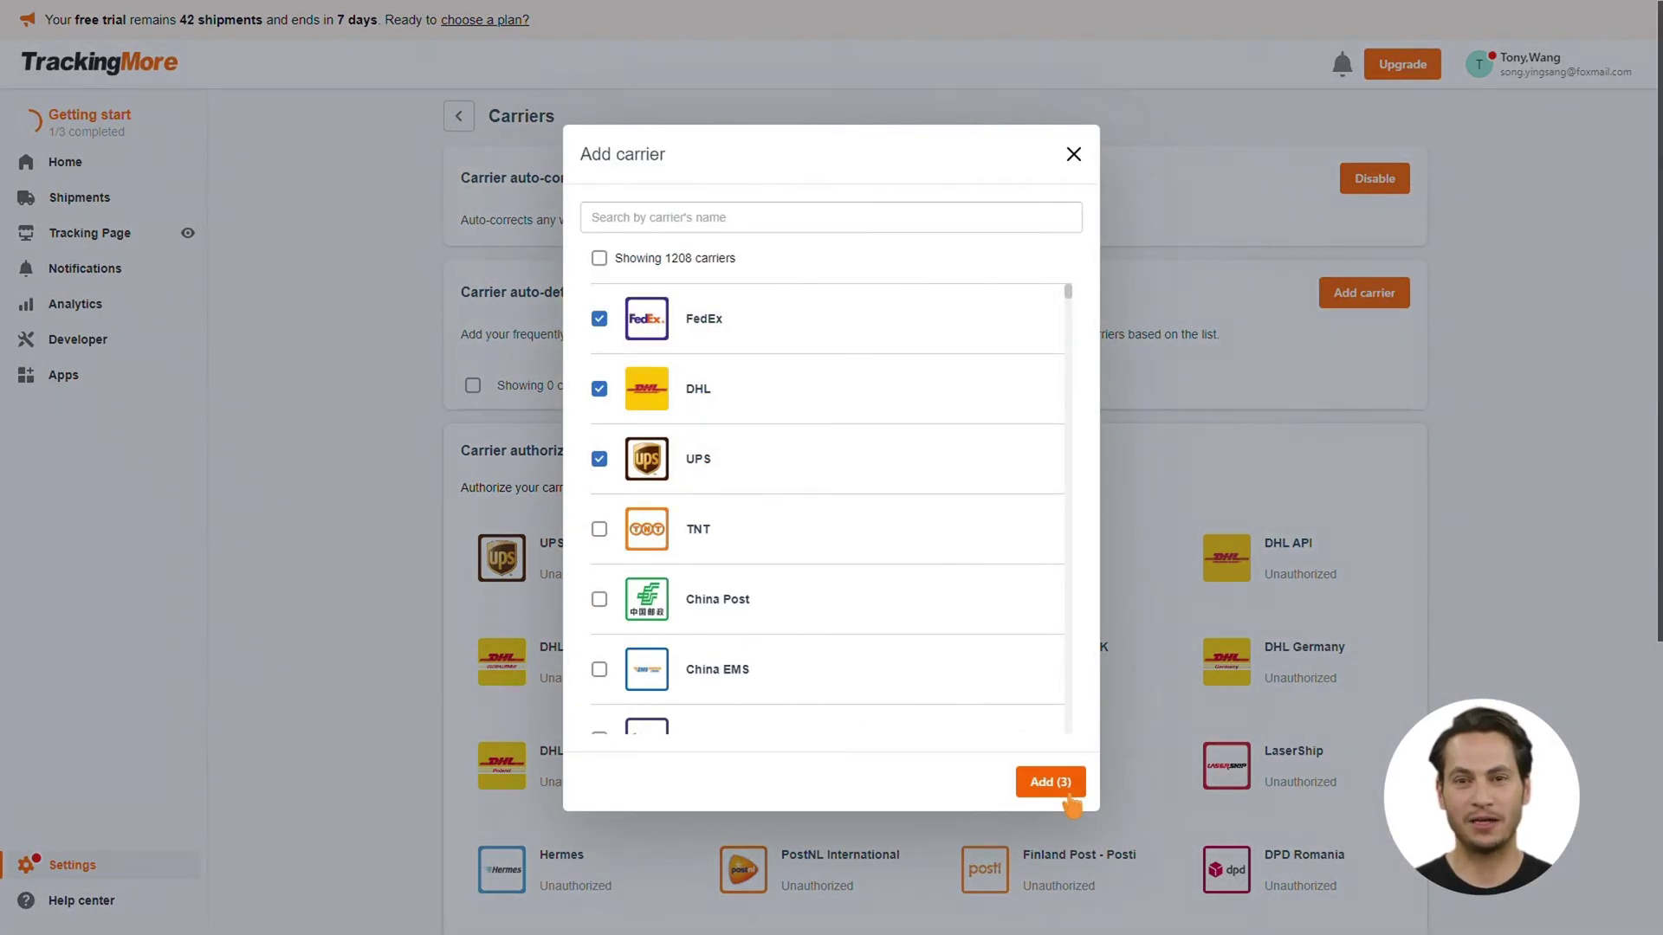
{"action": "left_click", "coordinate": [1069, 797]}
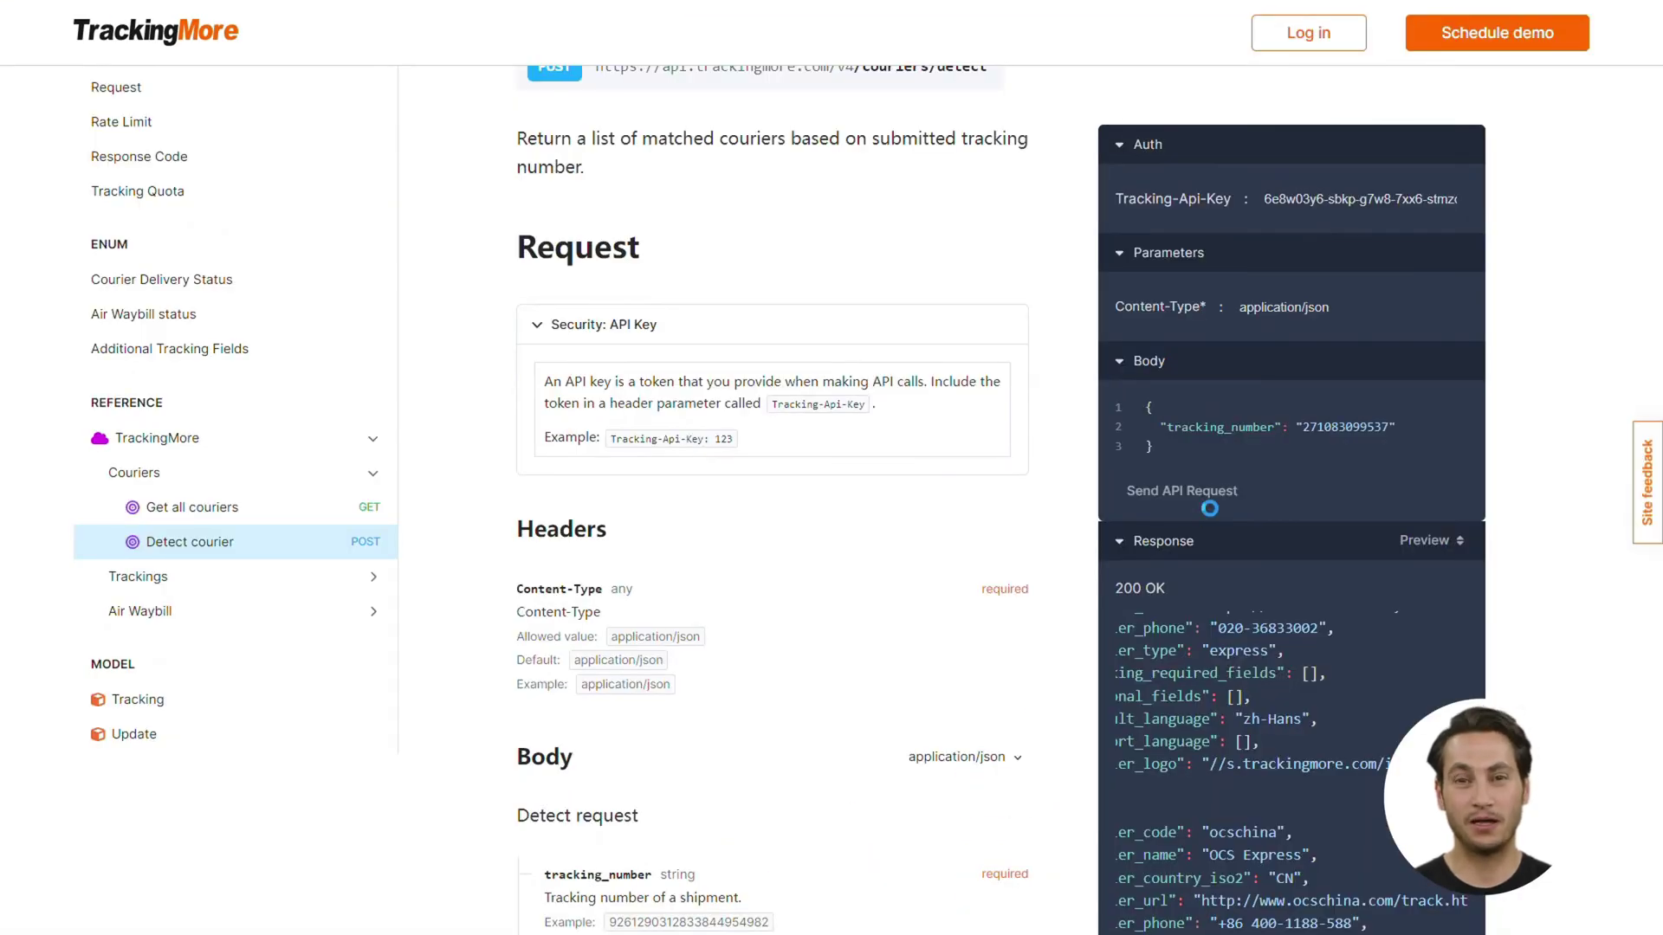
Scroll the API docs sidebar down toward Get results under Trackings
{"action": "scroll", "coordinate": [1306, 751], "scroll_direction": "down", "scroll_amount": 3}
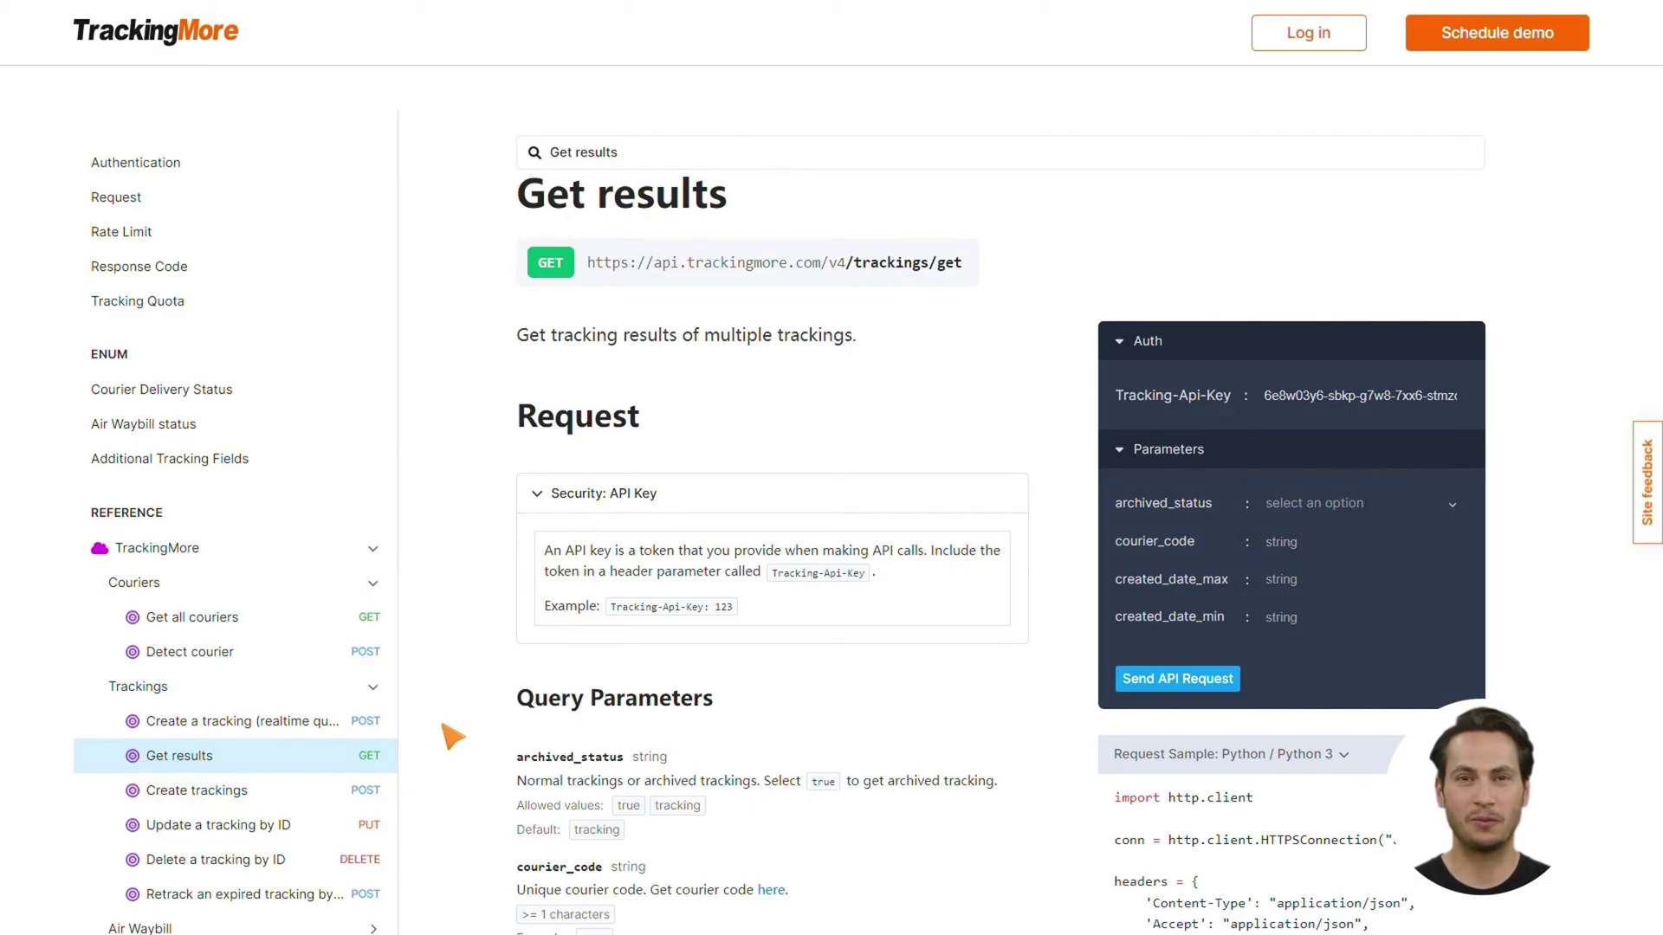
{"action": "scroll", "coordinate": [452, 736], "scroll_direction": "down", "scroll_amount": 4}
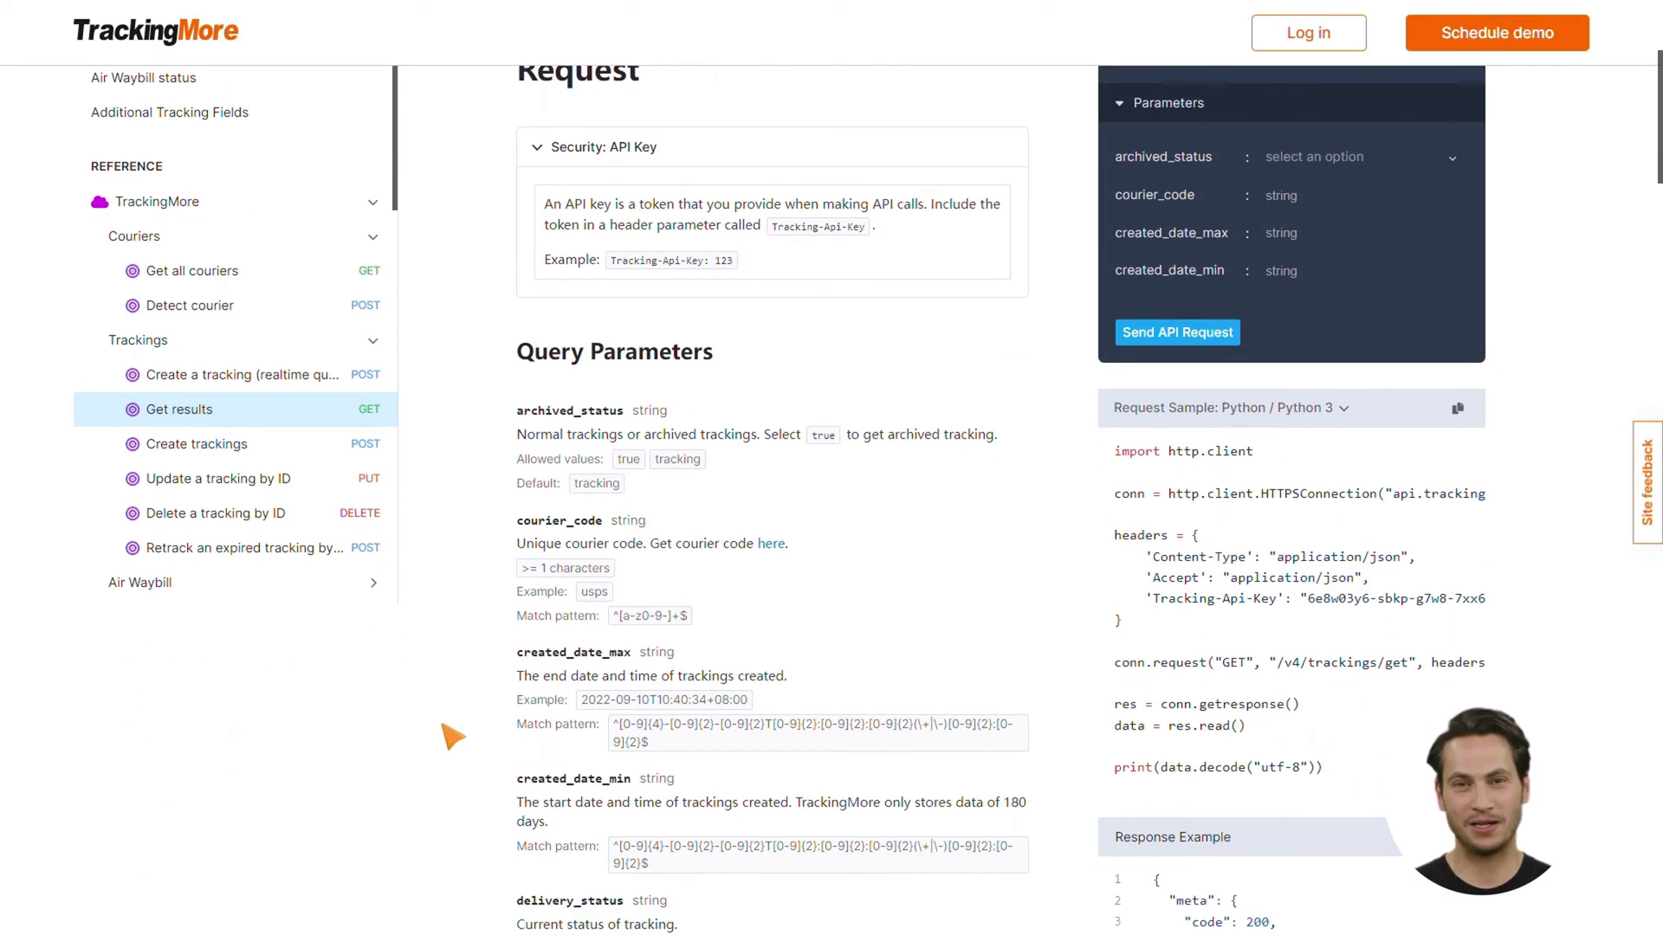
{"action": "scroll", "coordinate": [449, 734], "scroll_direction": "down", "scroll_amount": 2}
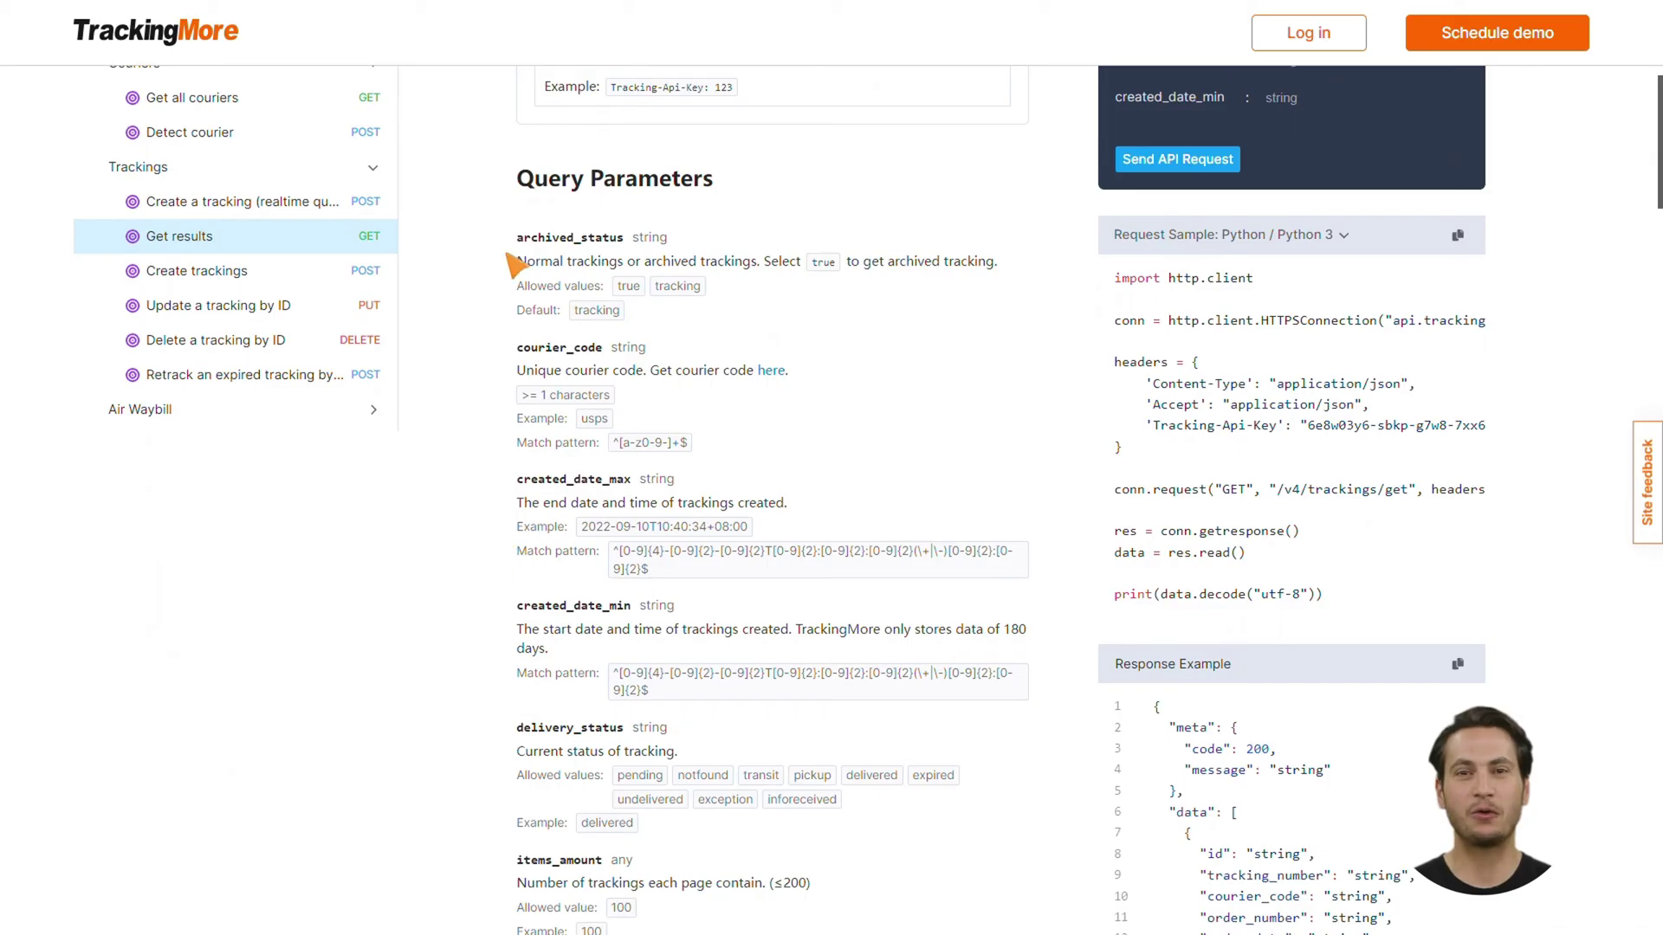
{"action": "left_click_drag", "start_coordinate": [519, 178], "coordinate": [732, 101]}
{"action": "scroll", "coordinate": [732, 100], "scroll_direction": "down", "scroll_amount": 1}
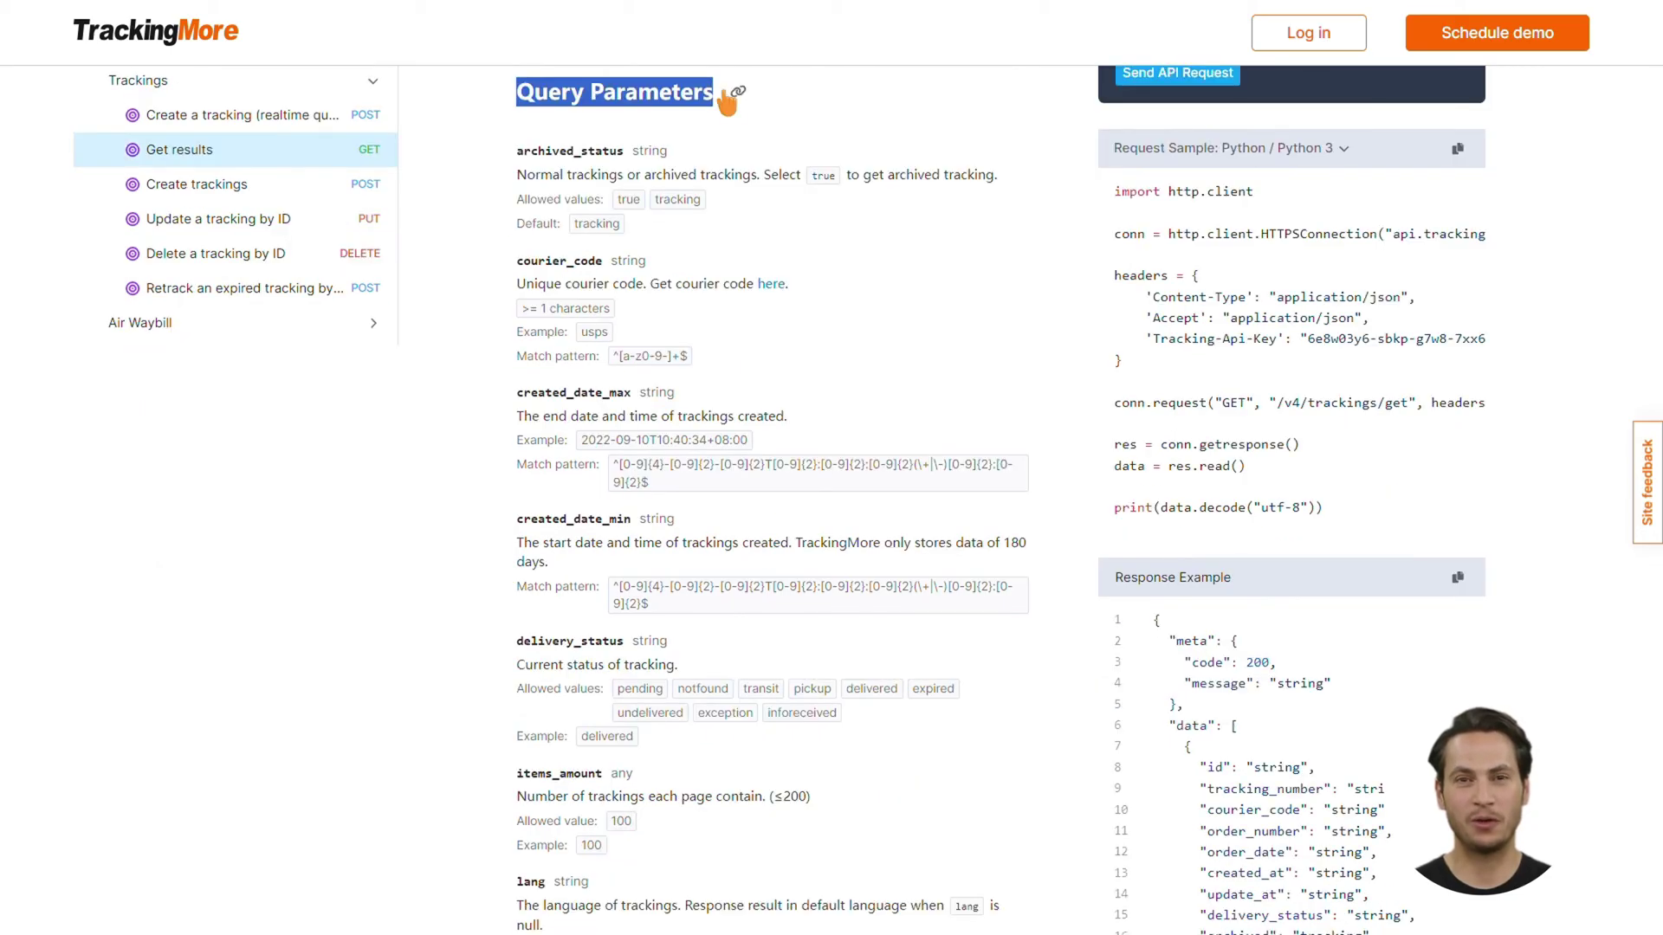
{"action": "left_click", "coordinate": [844, 121]}
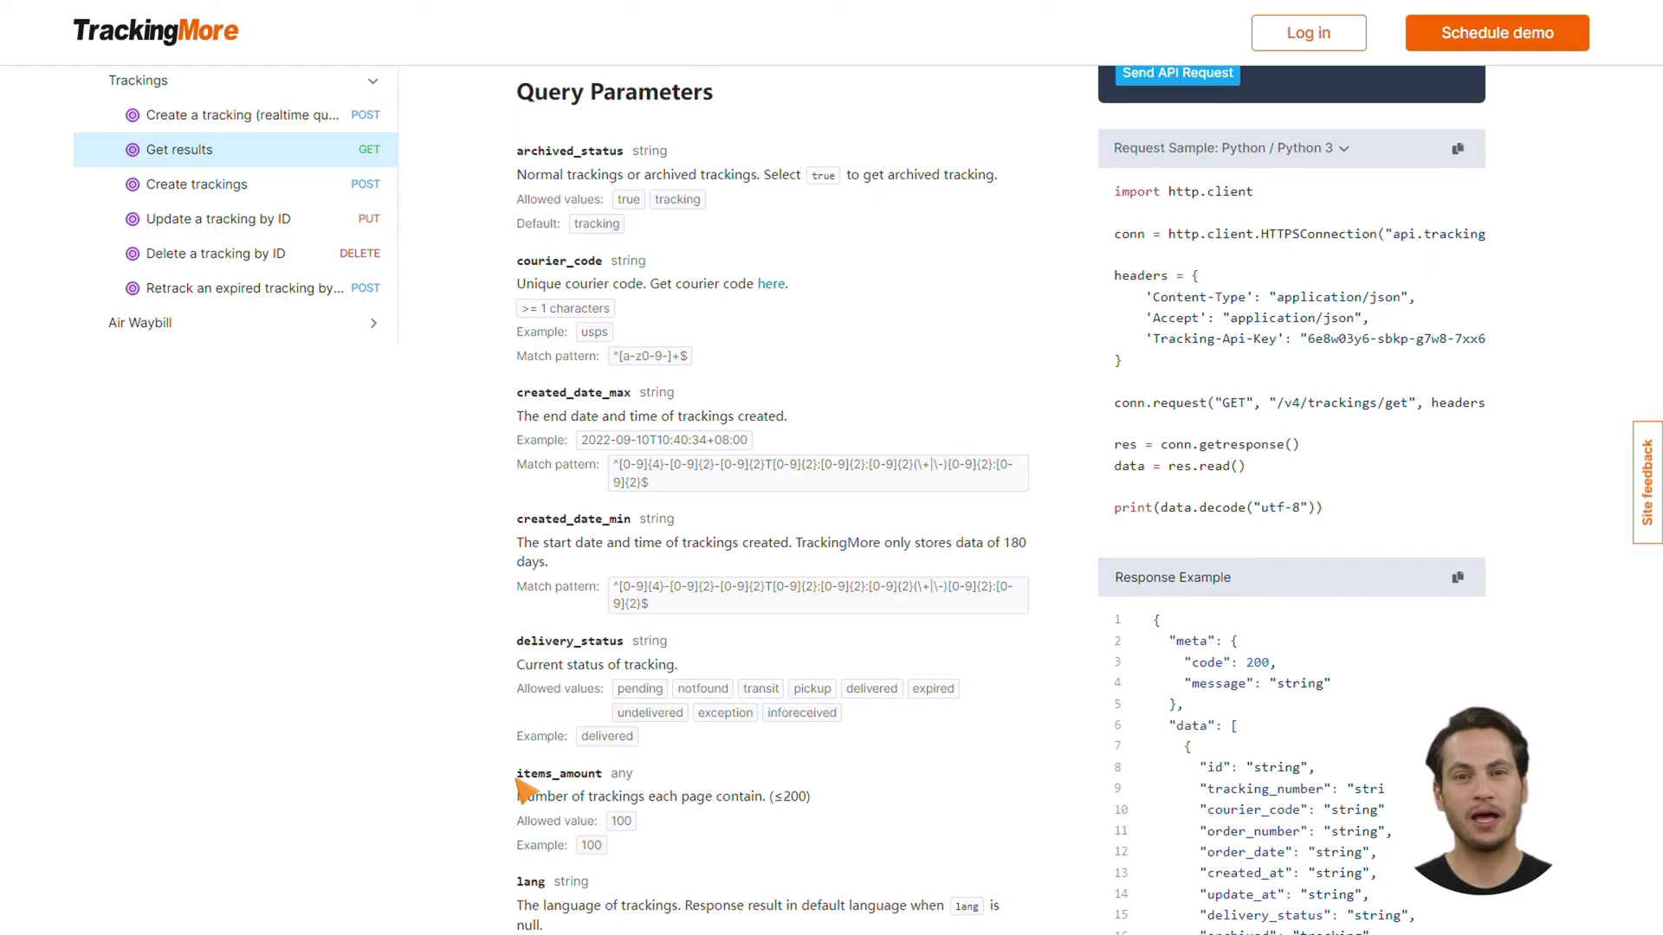
{"action": "double_click", "coordinate": [554, 774]}
{"action": "scroll", "coordinate": [615, 785], "scroll_direction": "down", "scroll_amount": 2}
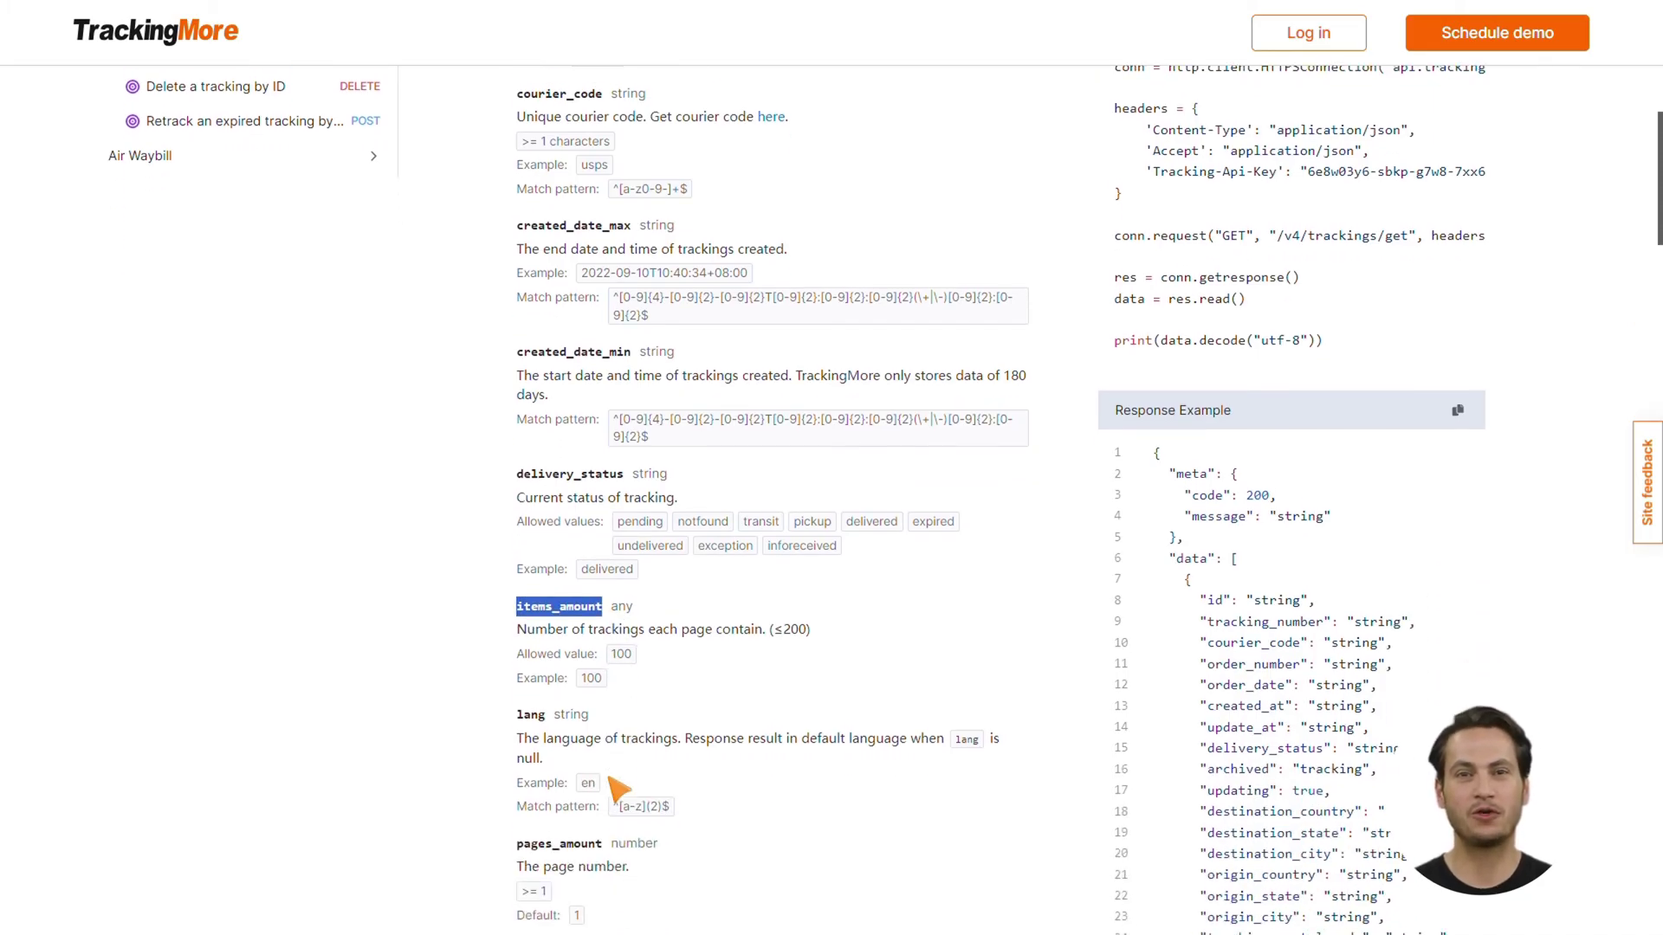
{"action": "scroll", "coordinate": [615, 785], "scroll_direction": "down", "scroll_amount": 1}
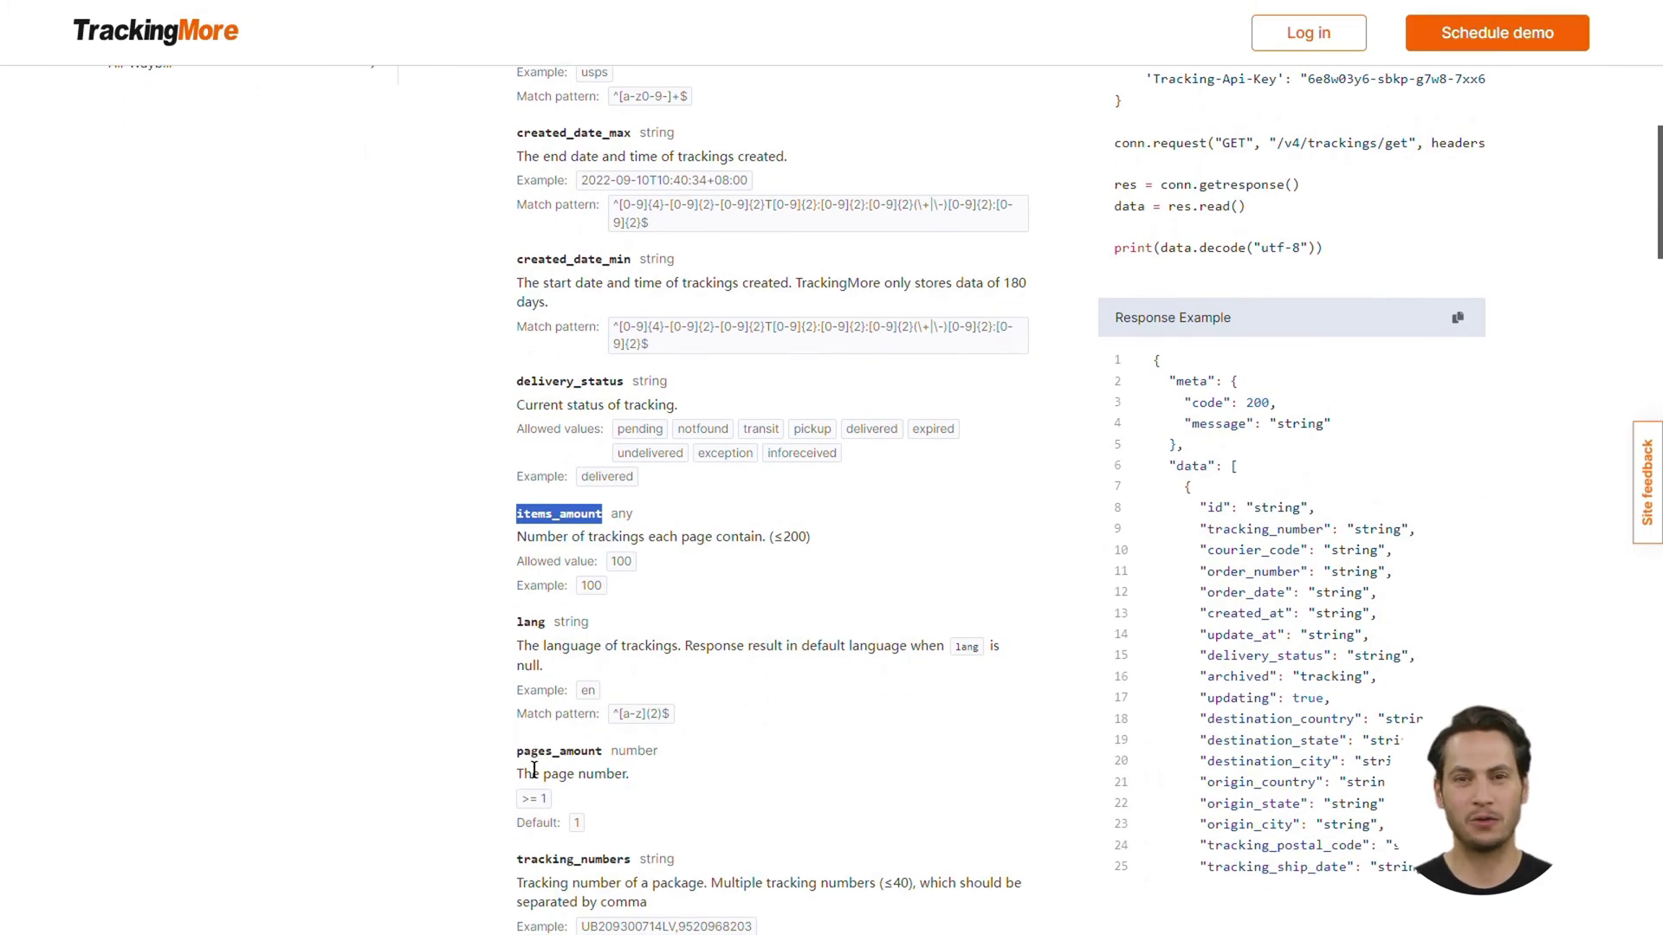
{"action": "left_click", "coordinate": [534, 770]}
{"action": "scroll", "coordinate": [791, 464], "scroll_direction": "down", "scroll_amount": 1}
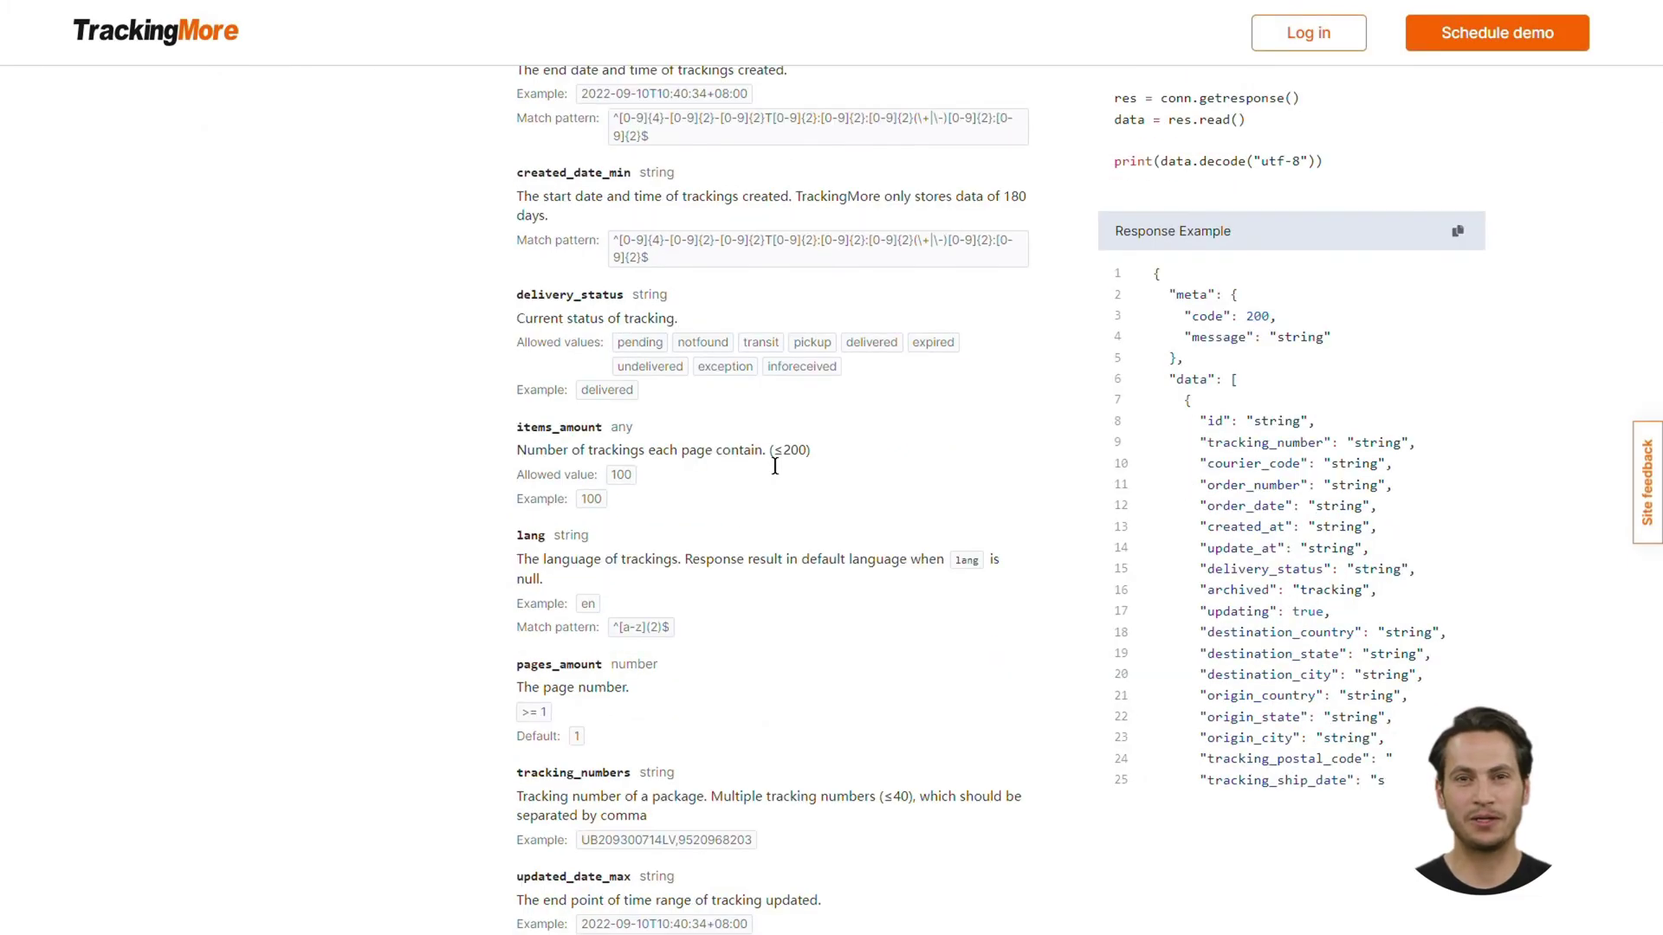
{"action": "left_click_drag", "start_coordinate": [782, 451], "coordinate": [829, 465]}
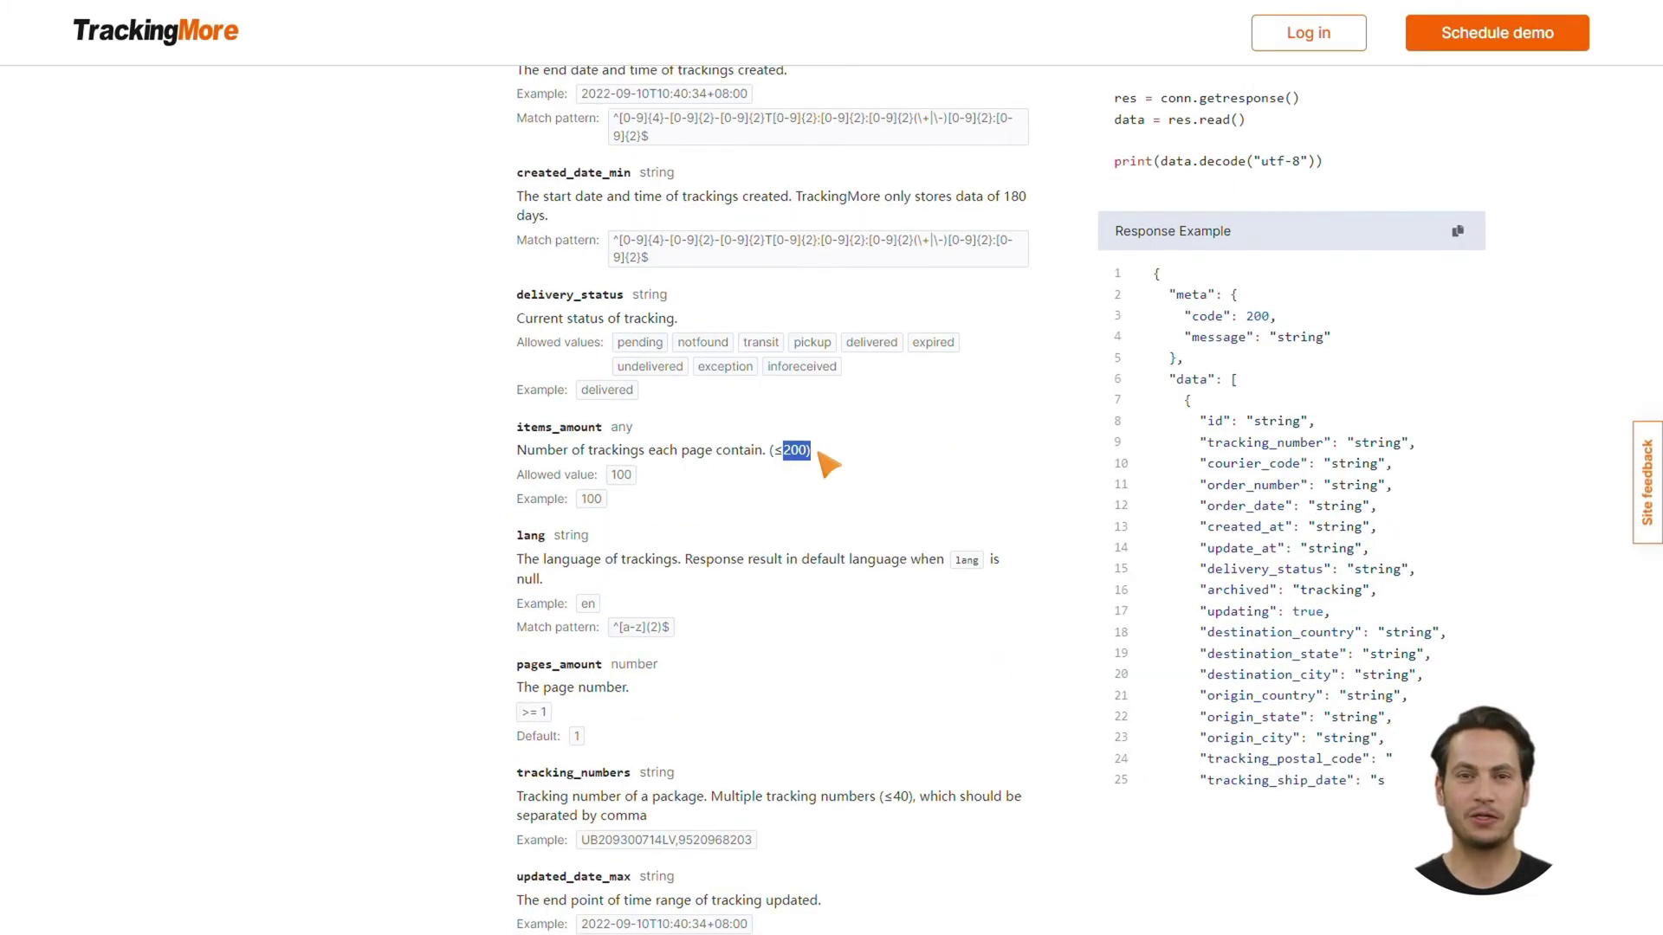
{"action": "left_click_drag", "start_coordinate": [819, 453], "coordinate": [820, 468]}
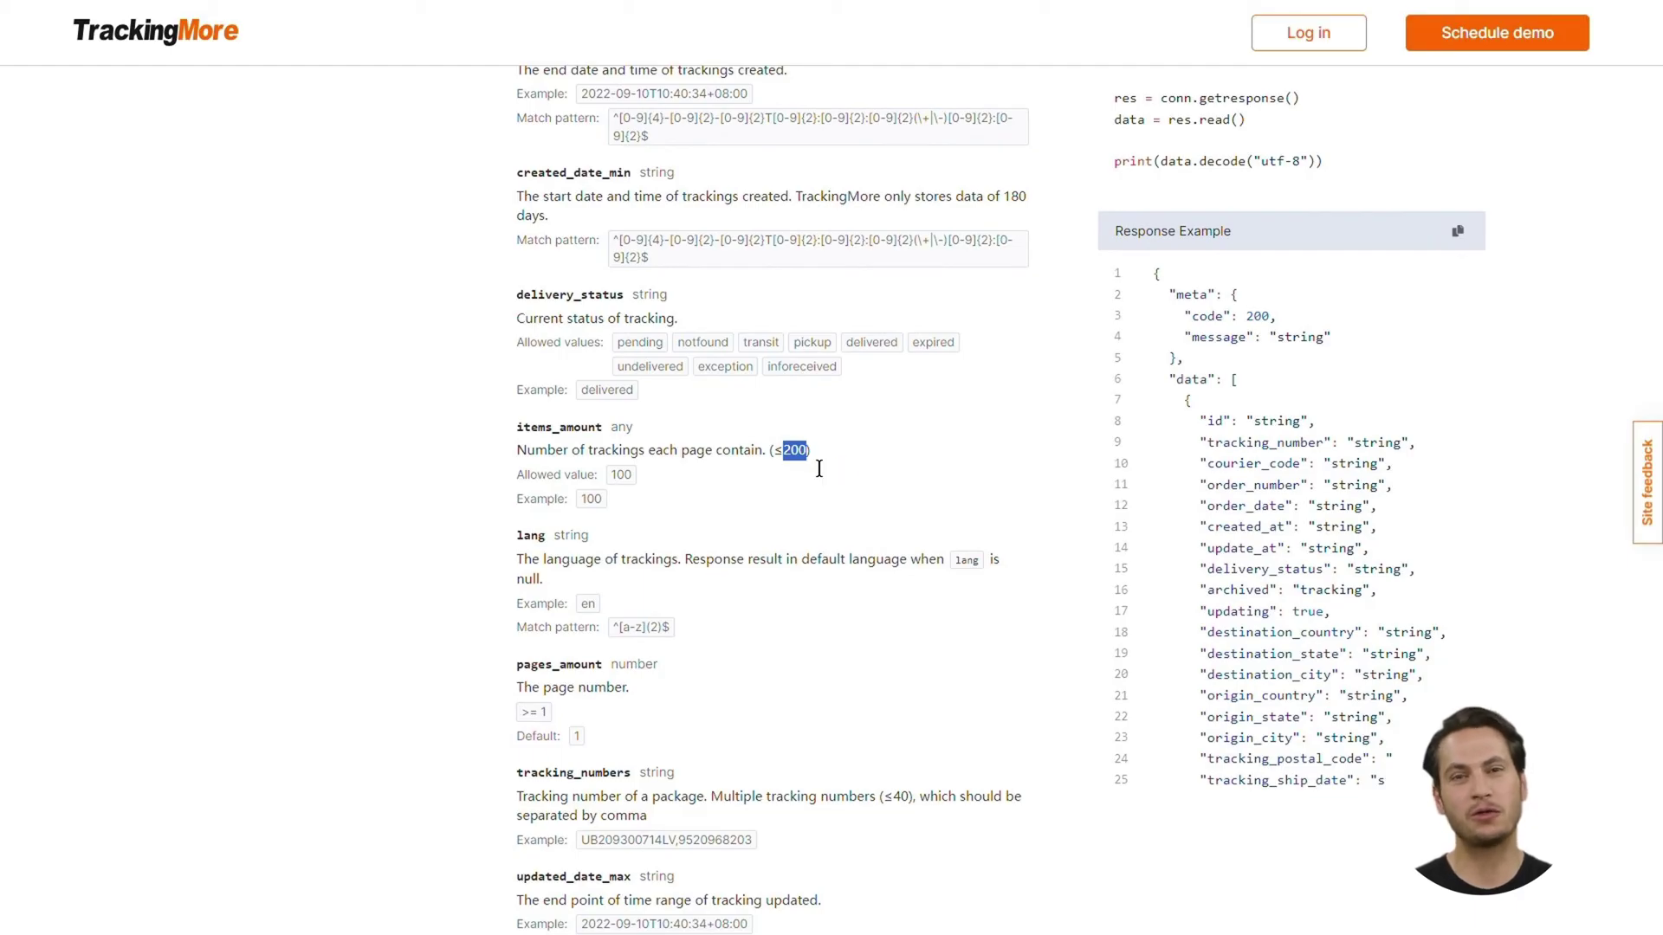
{"action": "left_click", "coordinate": [859, 460]}
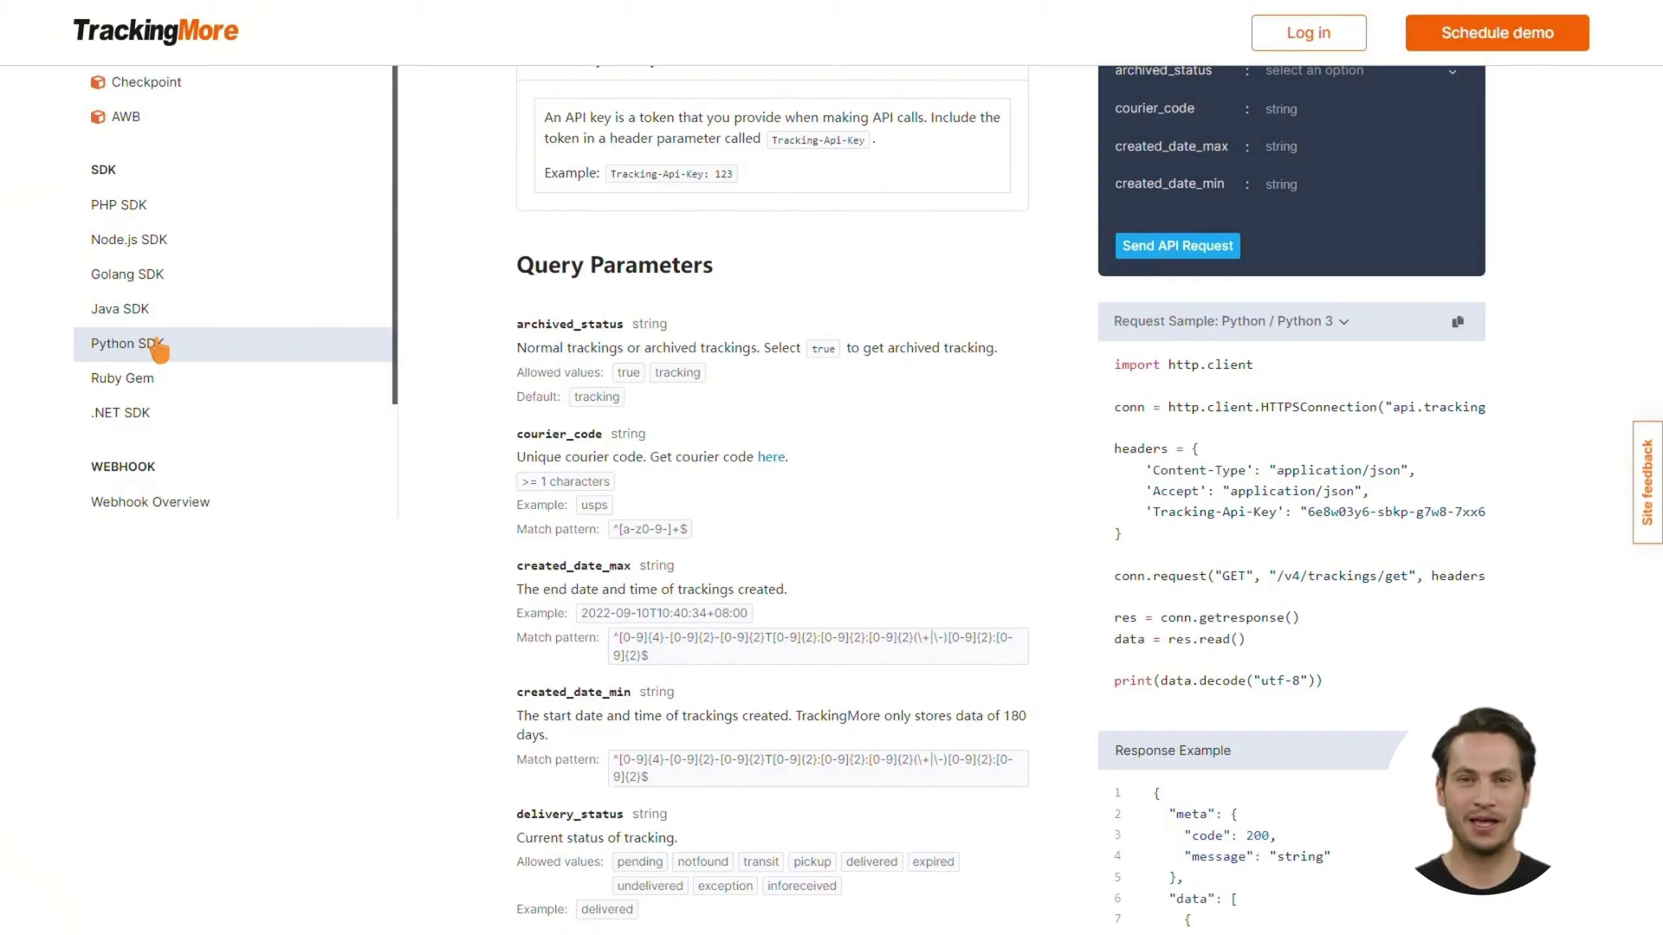
Download the Python SDK's GitHub repository as a ZIP file
{"action": "left_click", "coordinate": [157, 343]}
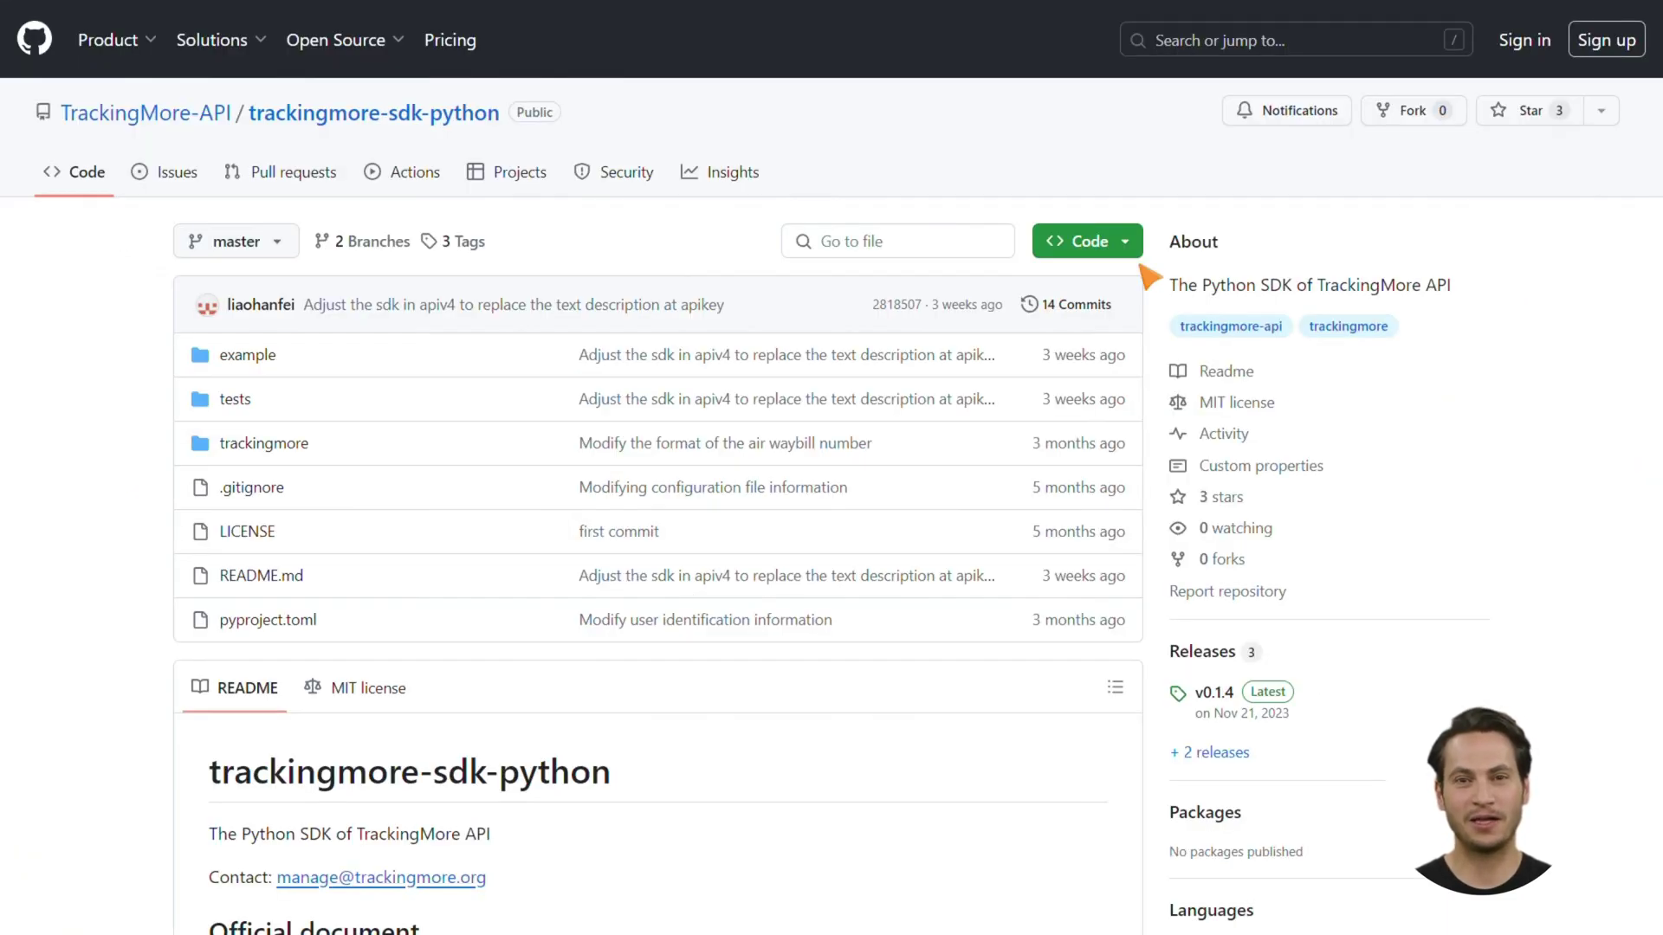
{"action": "left_click", "coordinate": [1124, 242]}
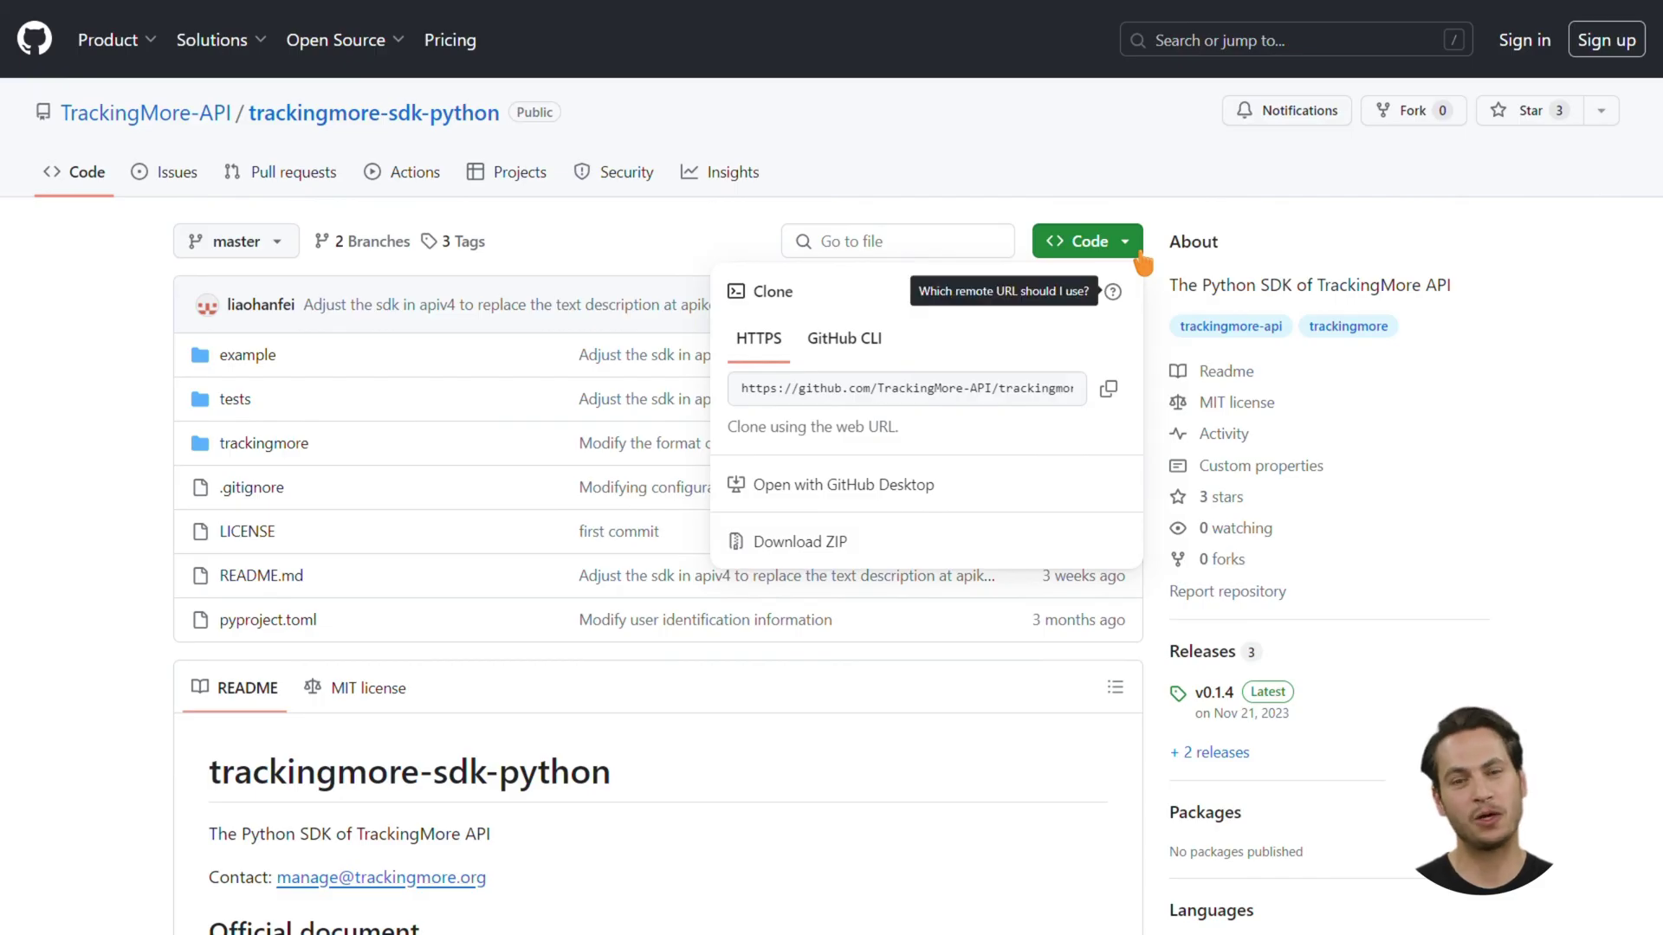
{"action": "left_click", "coordinate": [869, 548]}
Open example/tracking_example.py and read through its code
{"action": "left_click", "coordinate": [276, 364]}
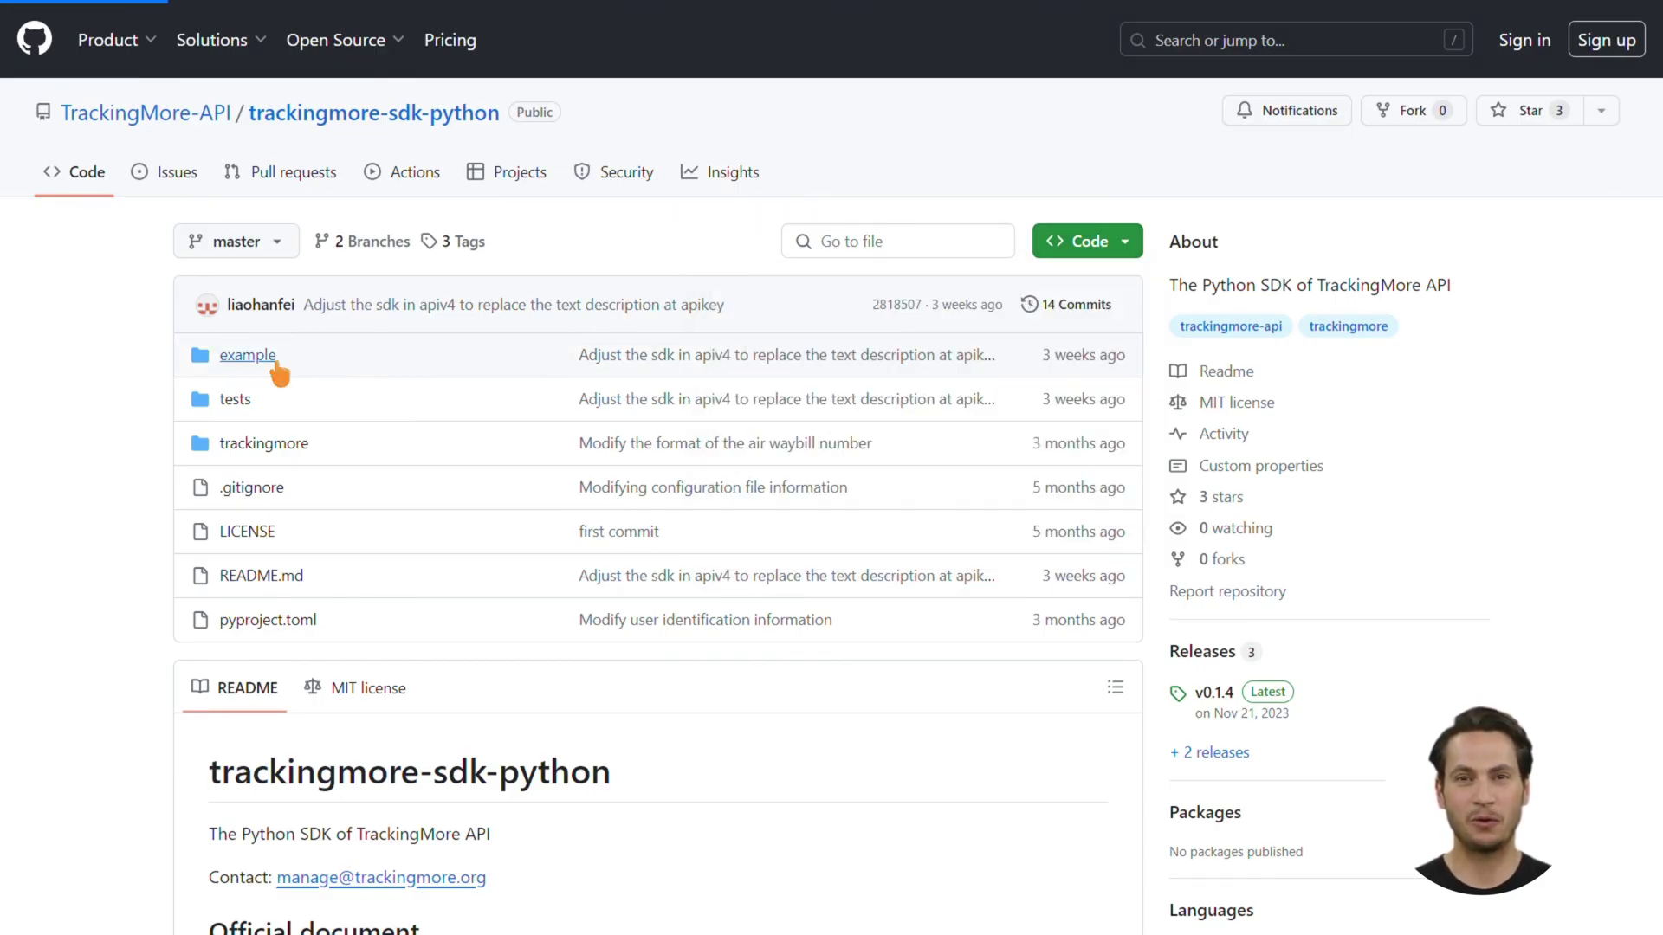
{"action": "left_click", "coordinate": [476, 542]}
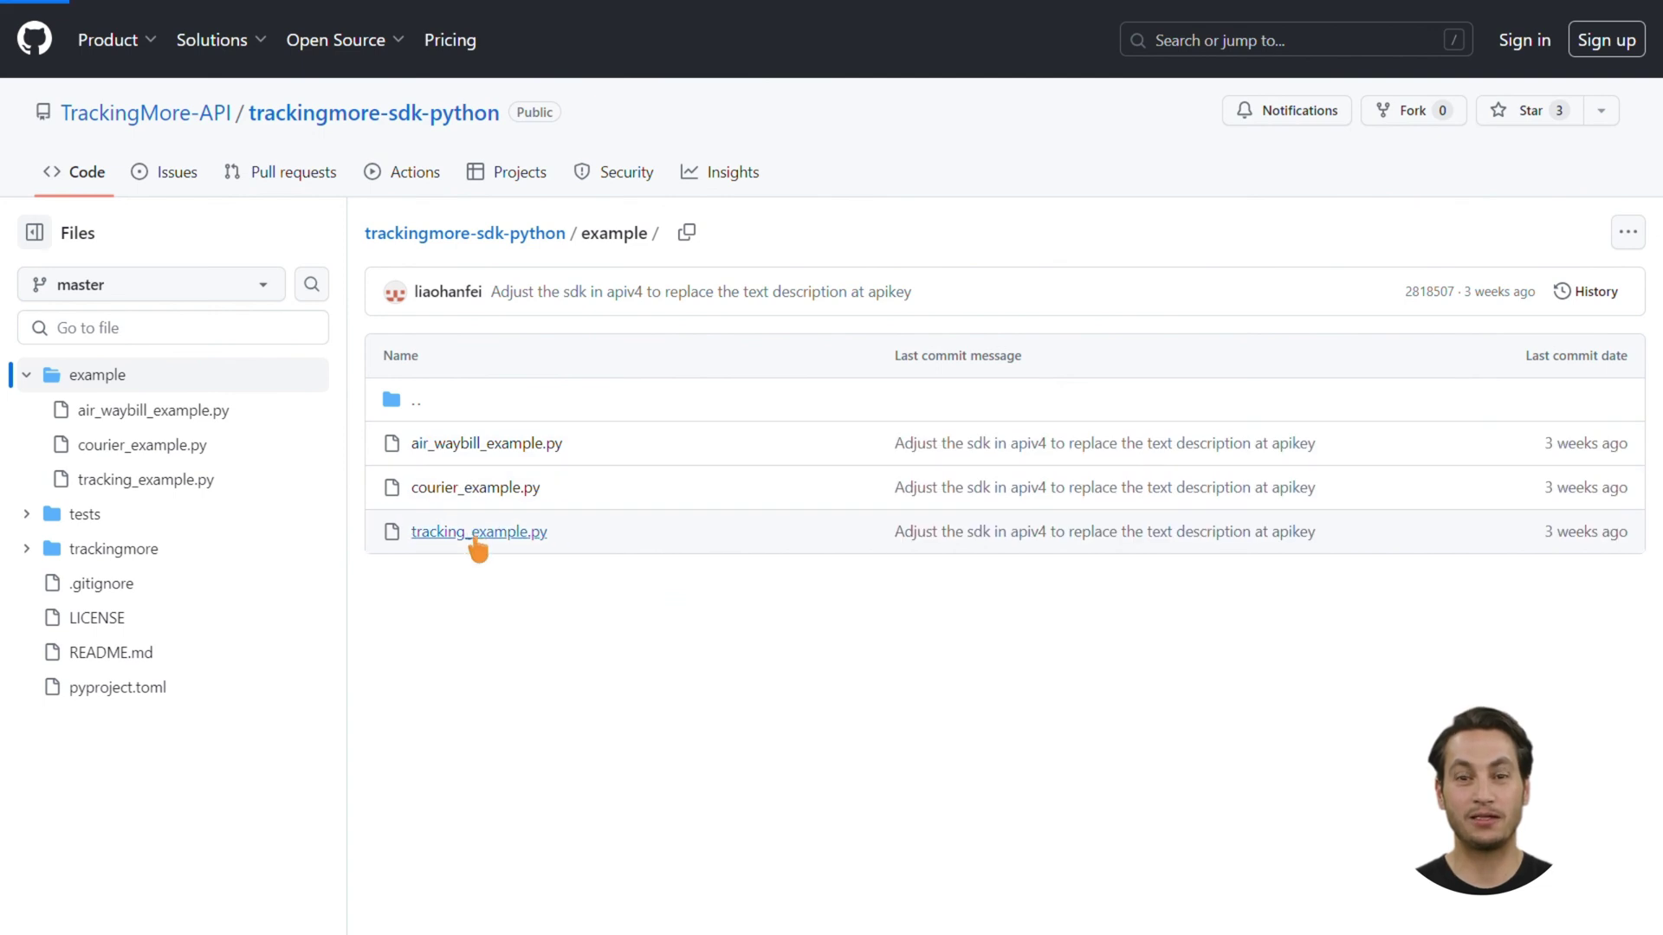
{"action": "scroll", "coordinate": [761, 386], "scroll_direction": "down", "scroll_amount": 3}
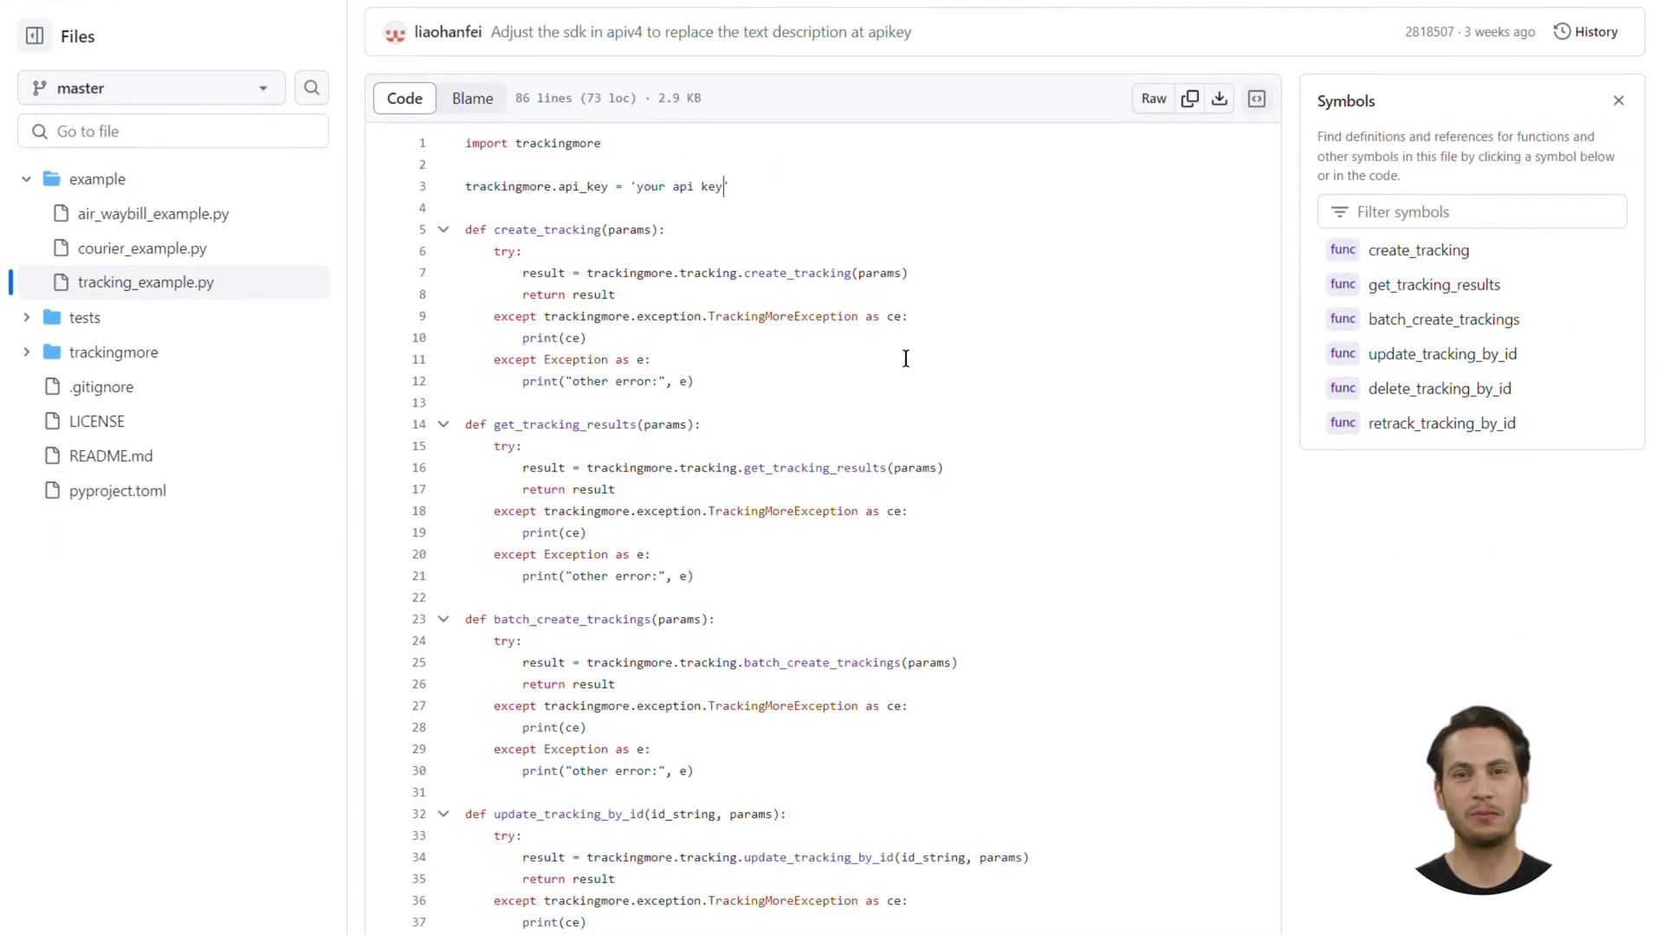
{"action": "scroll", "coordinate": [906, 364], "scroll_direction": "down", "scroll_amount": 1}
{"action": "scroll", "coordinate": [906, 376], "scroll_direction": "down", "scroll_amount": 10}
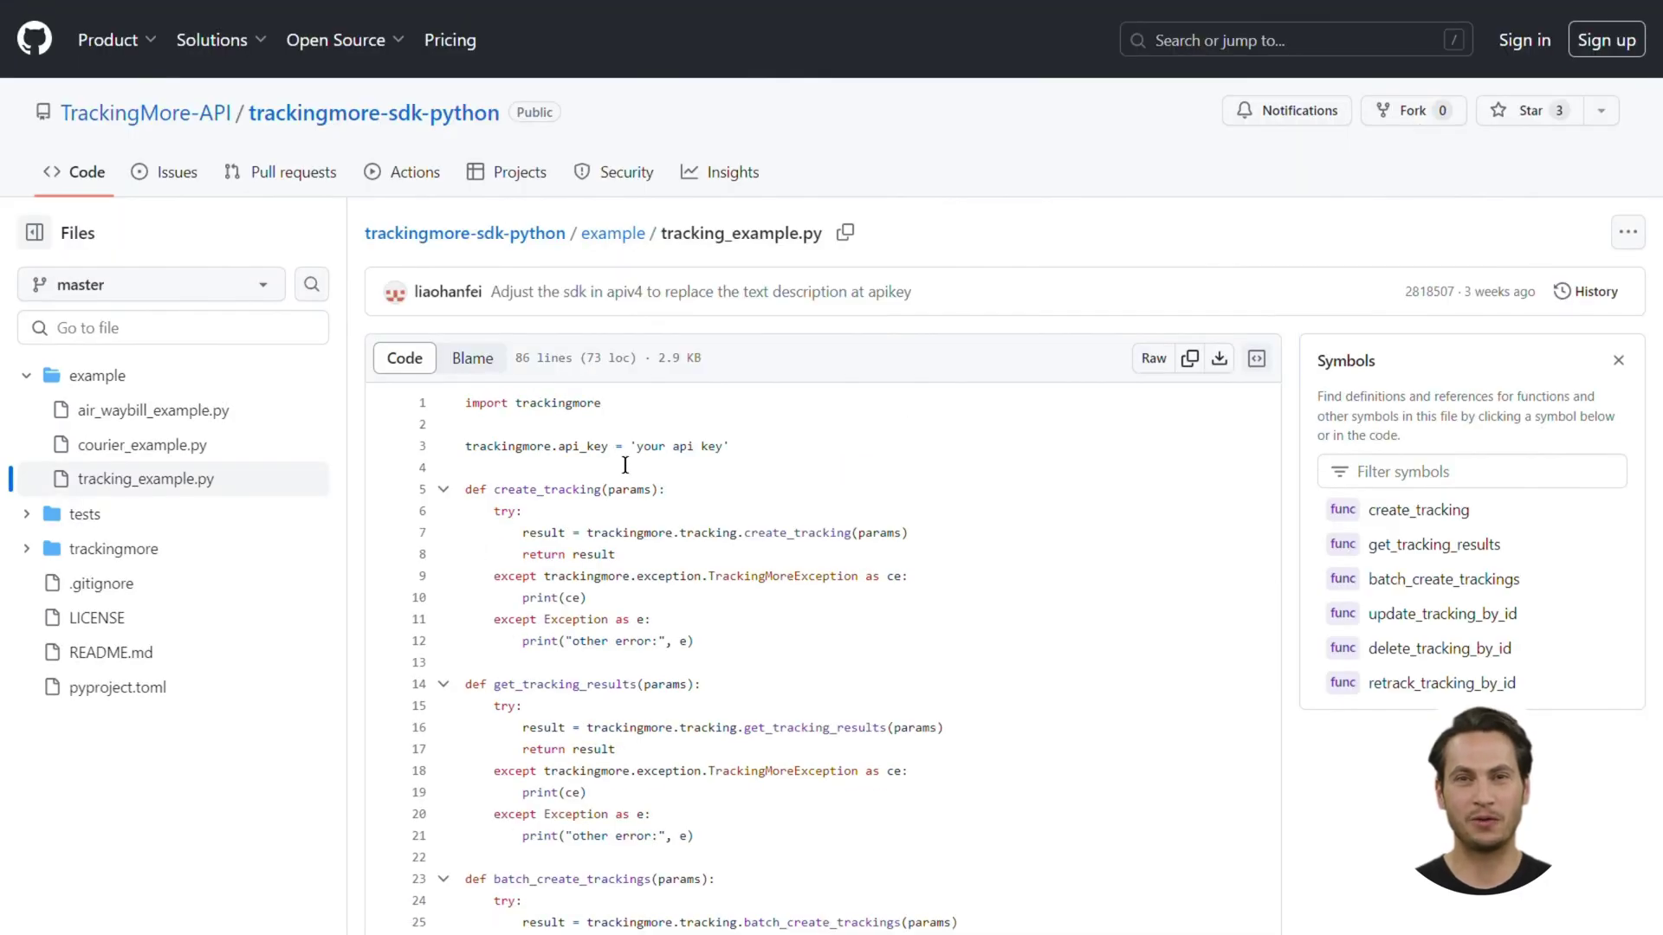
Highlight the API key placeholder, sample tracking number and usps courier code in the example
{"action": "left_click_drag", "start_coordinate": [638, 462], "coordinate": [731, 461]}
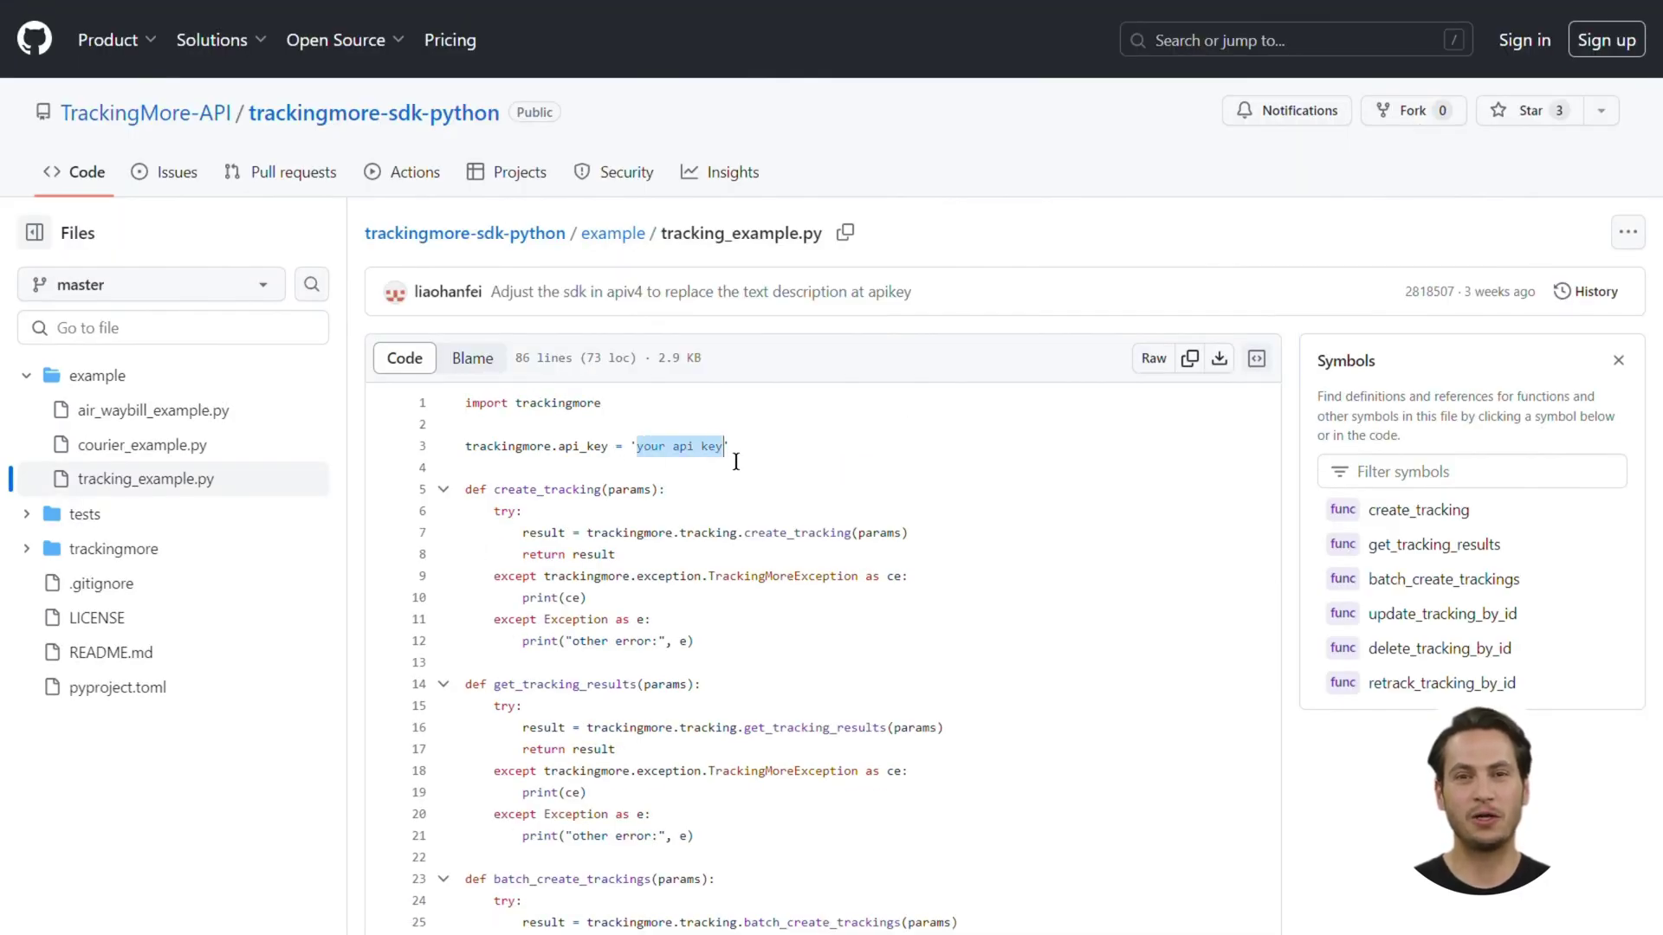
{"action": "left_click", "coordinate": [737, 463]}
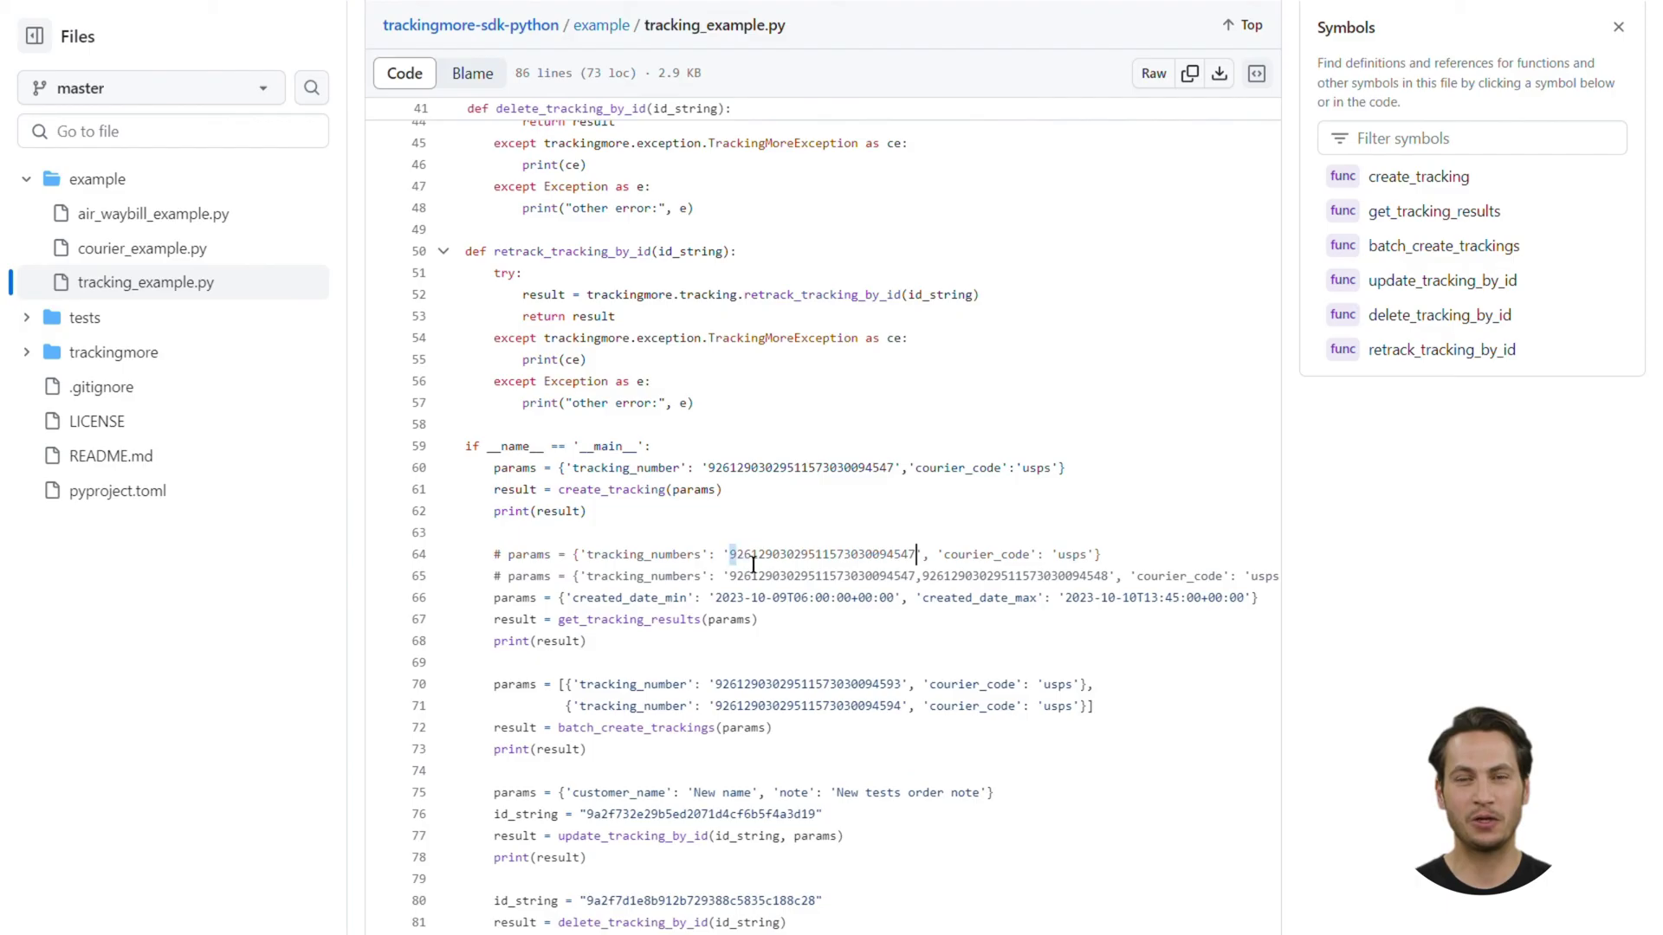
{"action": "left_click_drag", "start_coordinate": [732, 558], "coordinate": [917, 561]}
{"action": "left_click", "coordinate": [919, 561]}
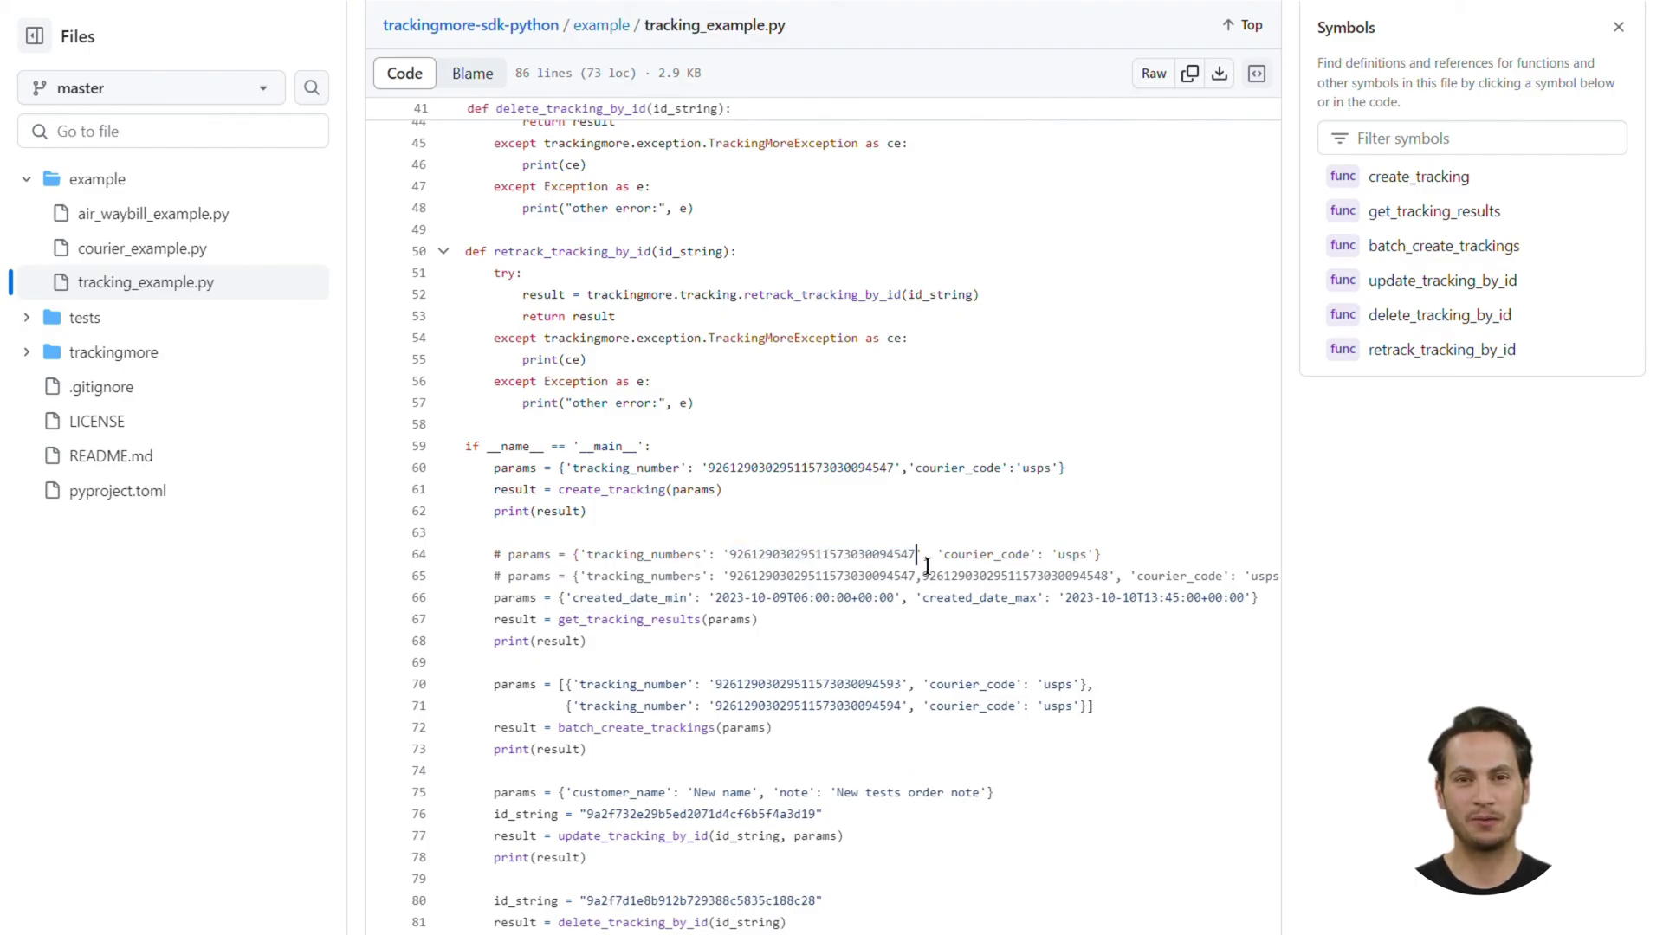
{"action": "double_click", "coordinate": [1071, 562]}
{"action": "left_click", "coordinate": [1089, 561]}
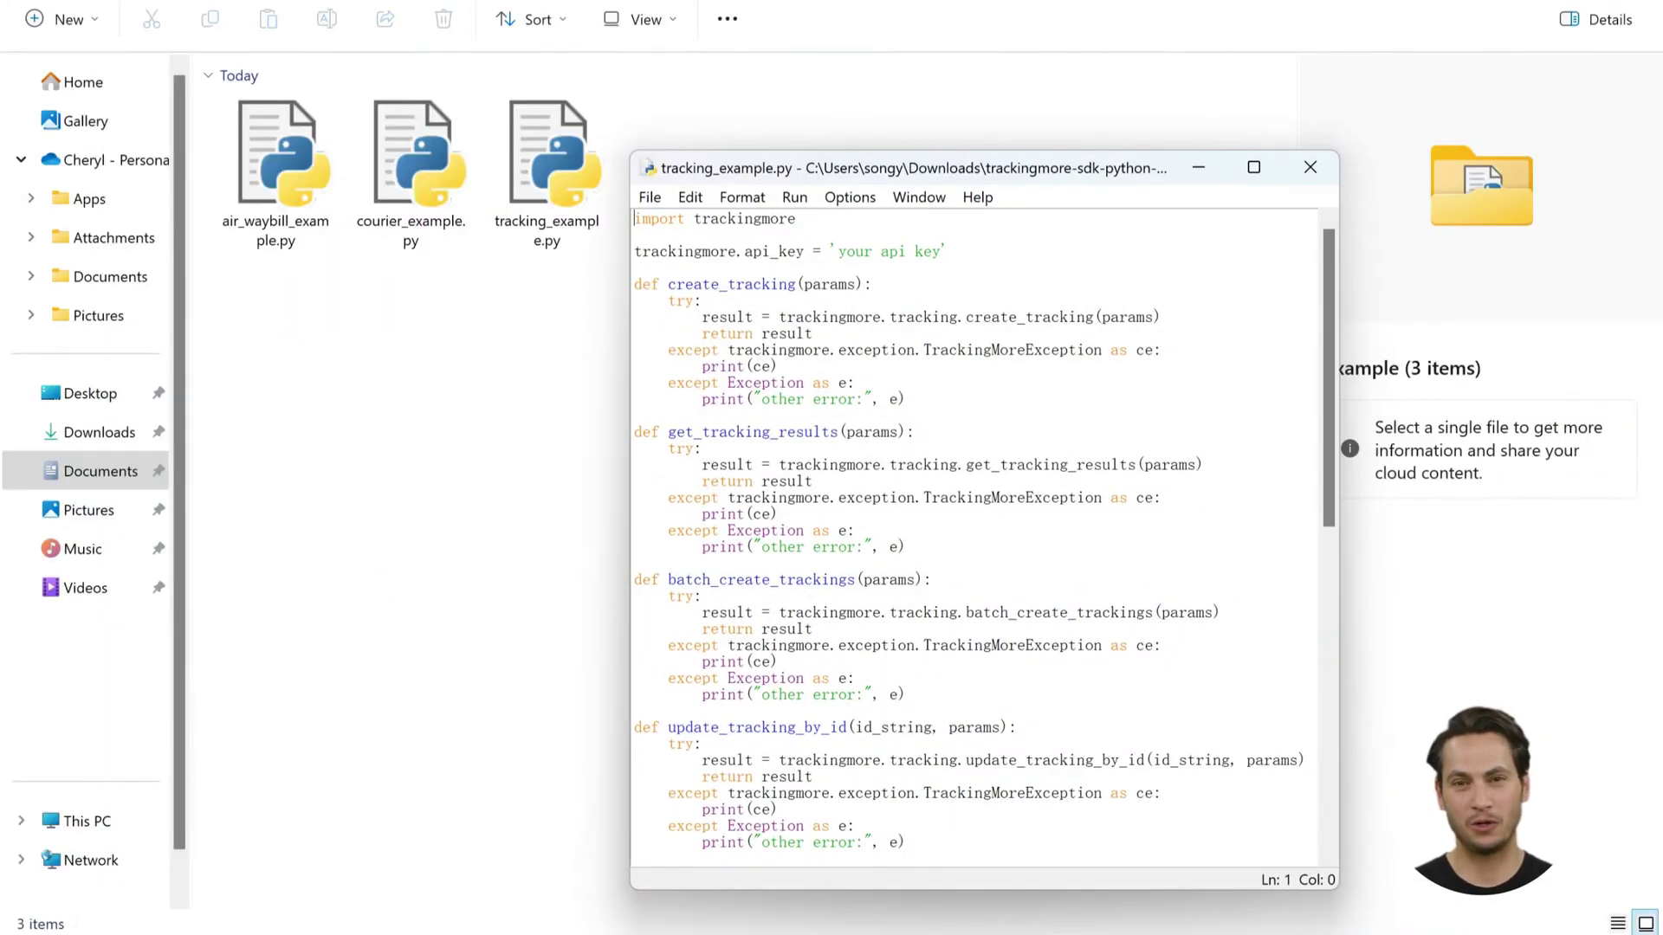
{"action": "left_click", "coordinate": [796, 398]}
{"action": "scroll", "coordinate": [979, 537], "scroll_direction": "down", "scroll_amount": 10}
{"action": "scroll", "coordinate": [979, 537], "scroll_direction": "up", "scroll_amount": 10}
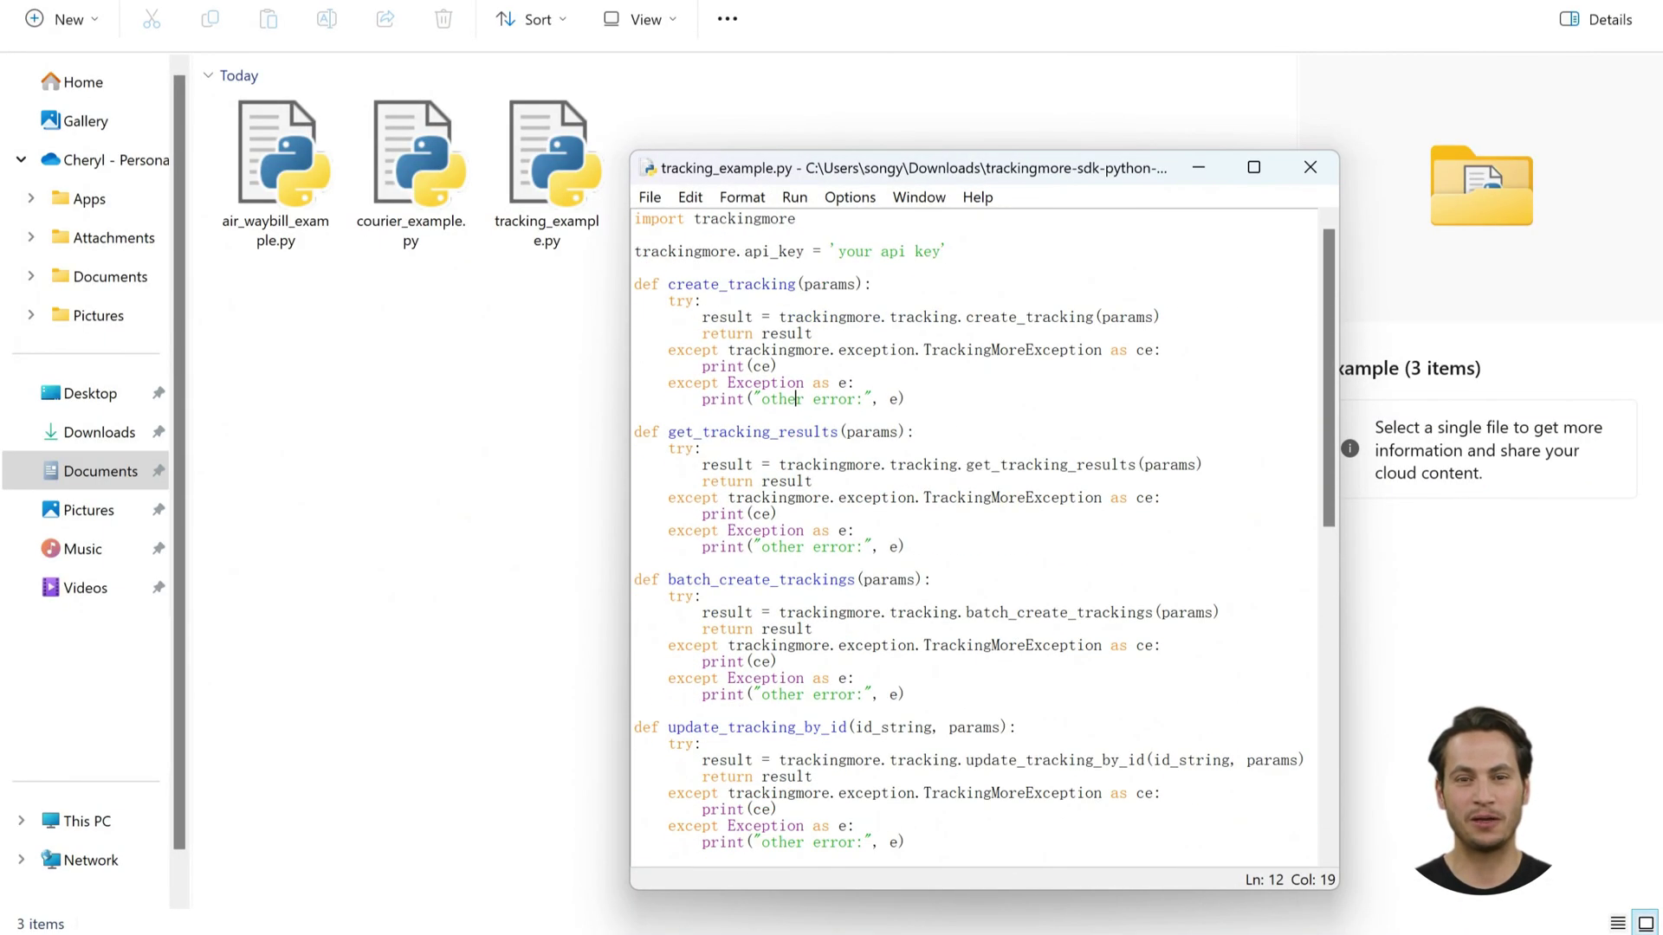